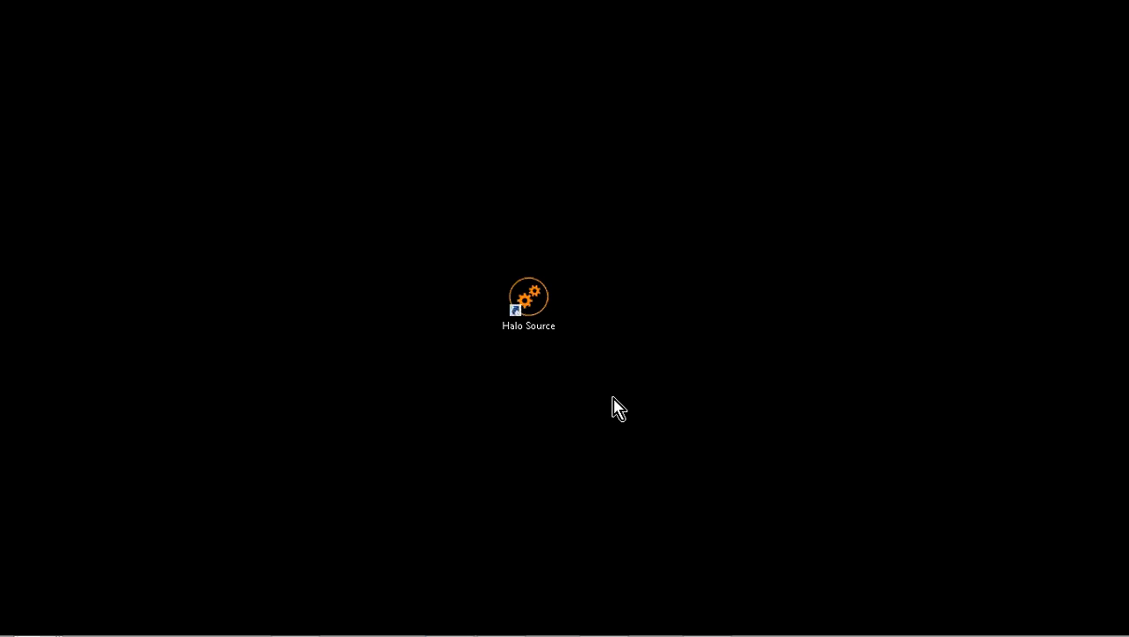
# Step: Open Halo Source from the desktop and create a new project
pyautogui.rightClick(548, 306)
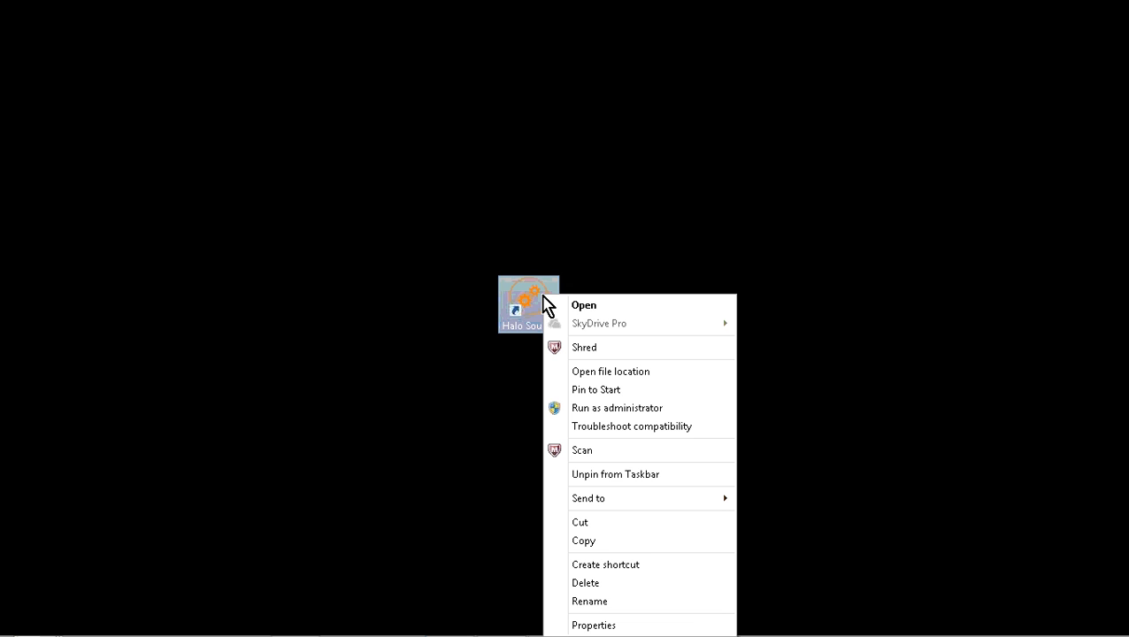
pyautogui.click(616, 307)
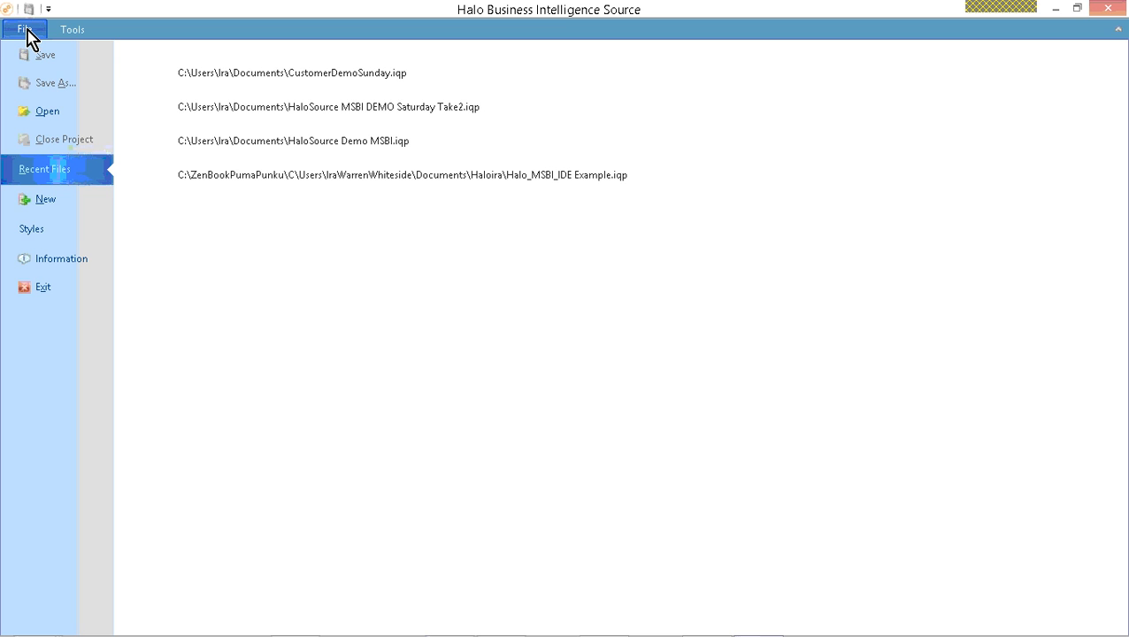
pyautogui.click(55, 201)
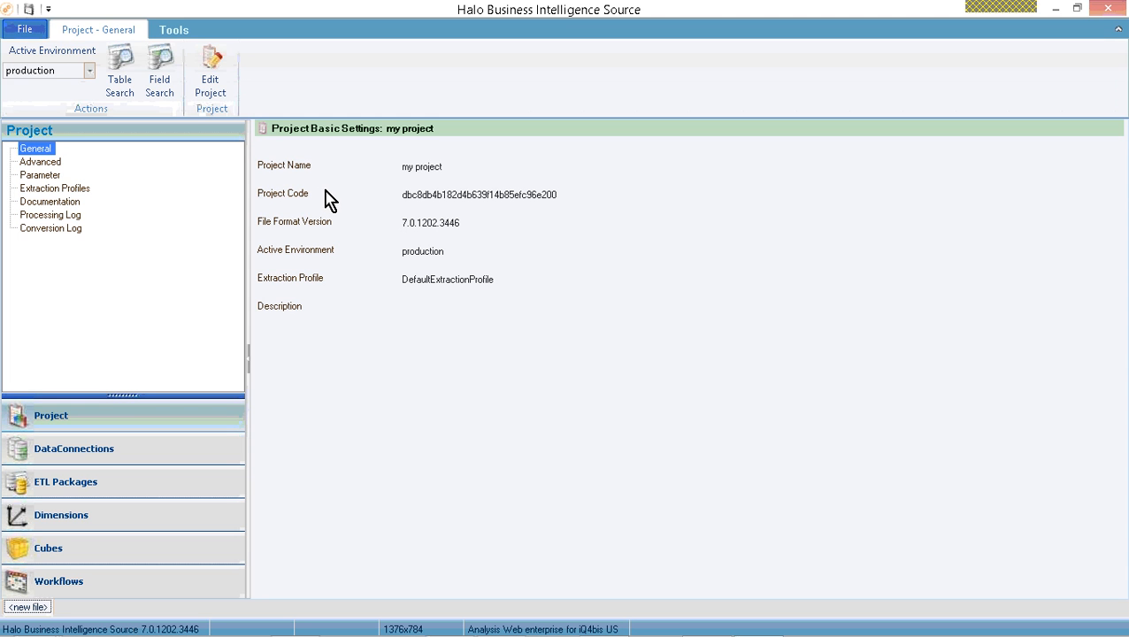
# Step: Rename the new project to CusromerDemoTake2 in its basic settings and save the change
pyautogui.click(212, 75)
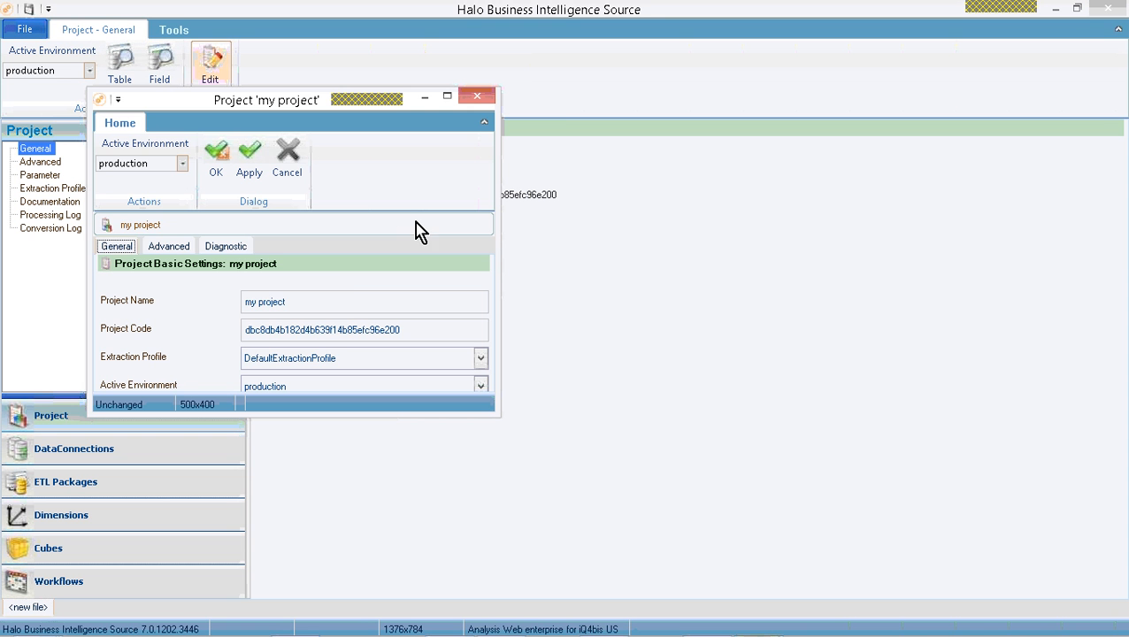
pyautogui.click(272, 301)
pyautogui.write('Cusro')
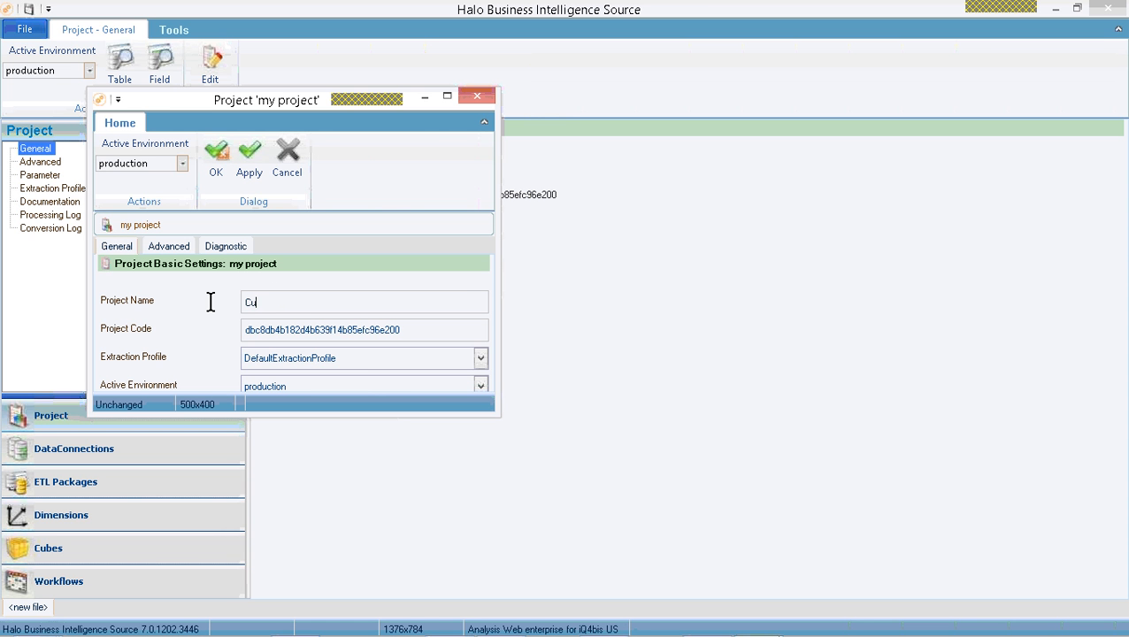
pyautogui.write('merDemoTake2')
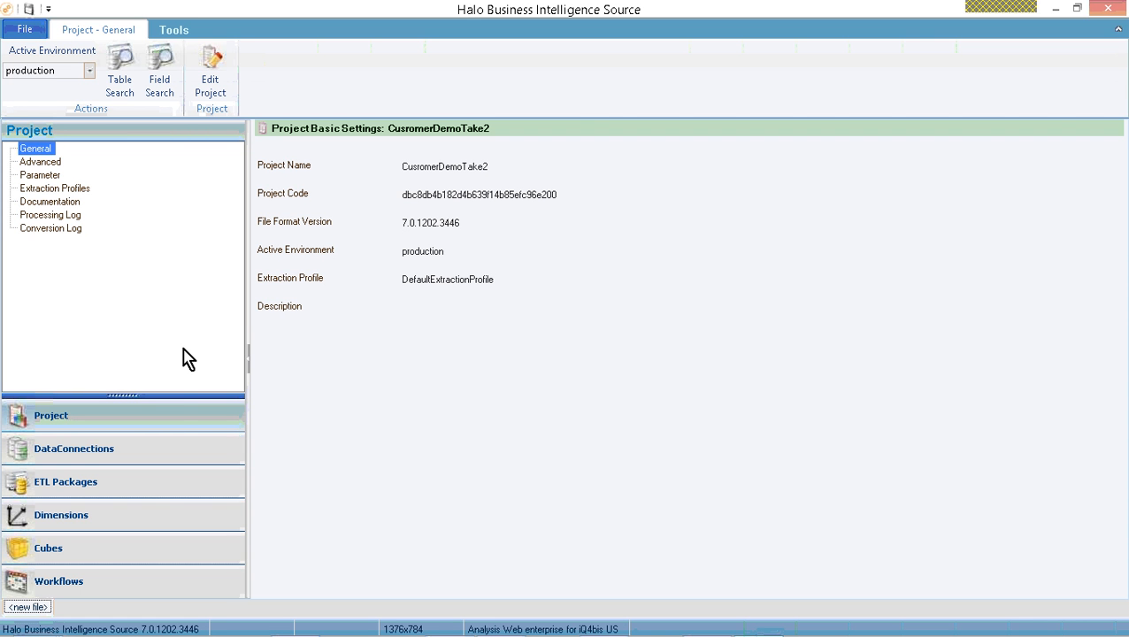
# Step: Look through the project's DataConnections, ETL Packages, Dimensions, Cubes and Workflows sections
pyautogui.click(169, 452)
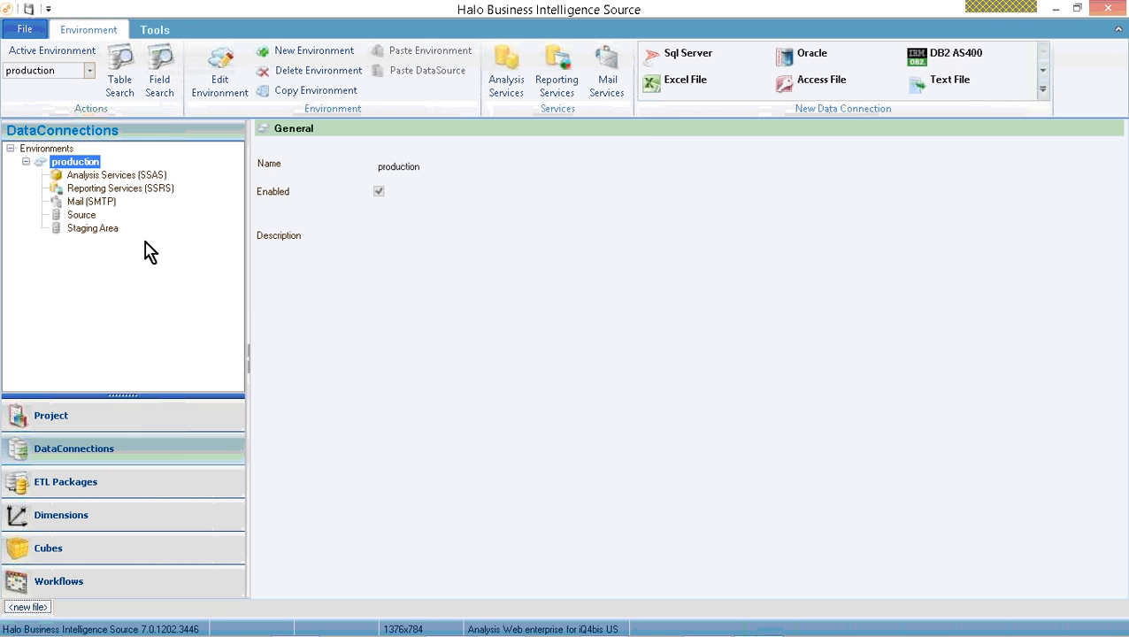
pyautogui.click(137, 489)
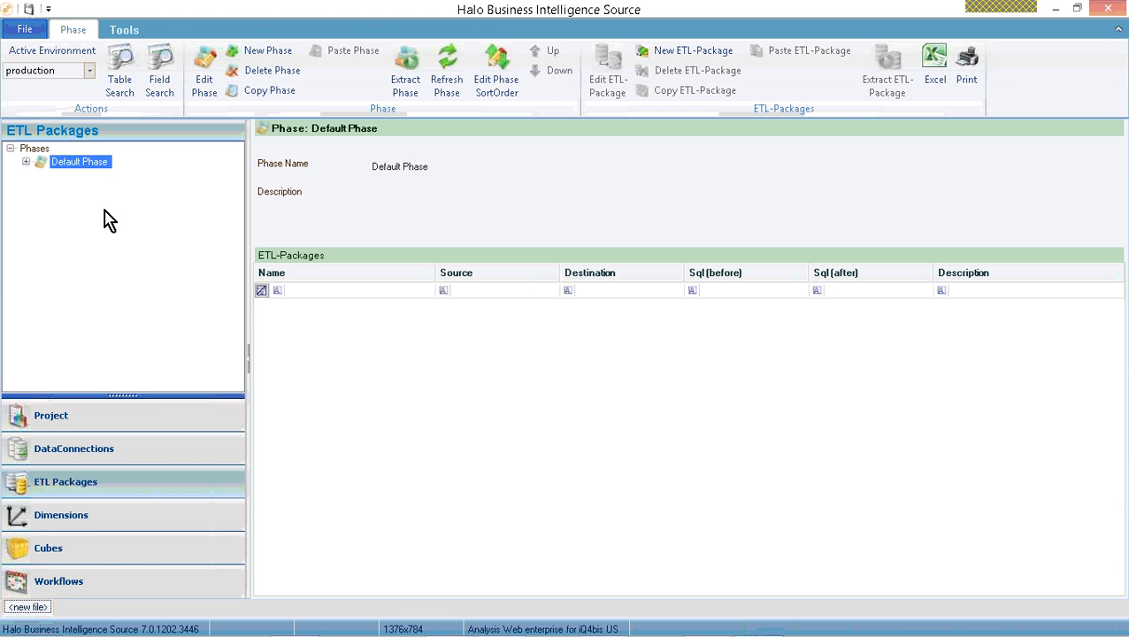
pyautogui.click(153, 518)
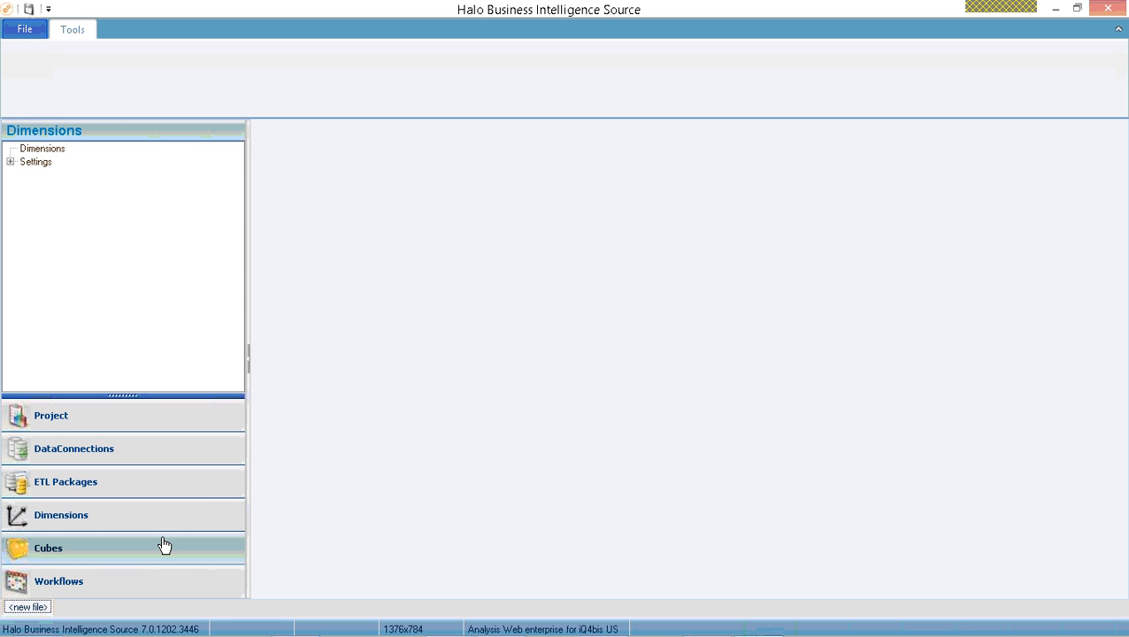
pyautogui.click(164, 546)
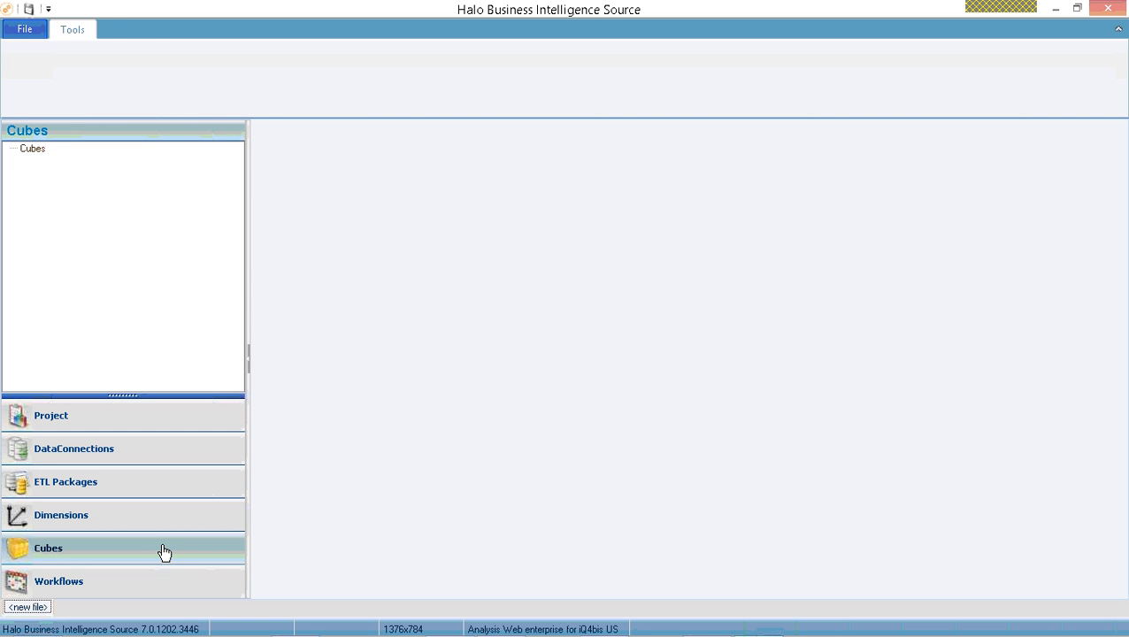
pyautogui.click(166, 584)
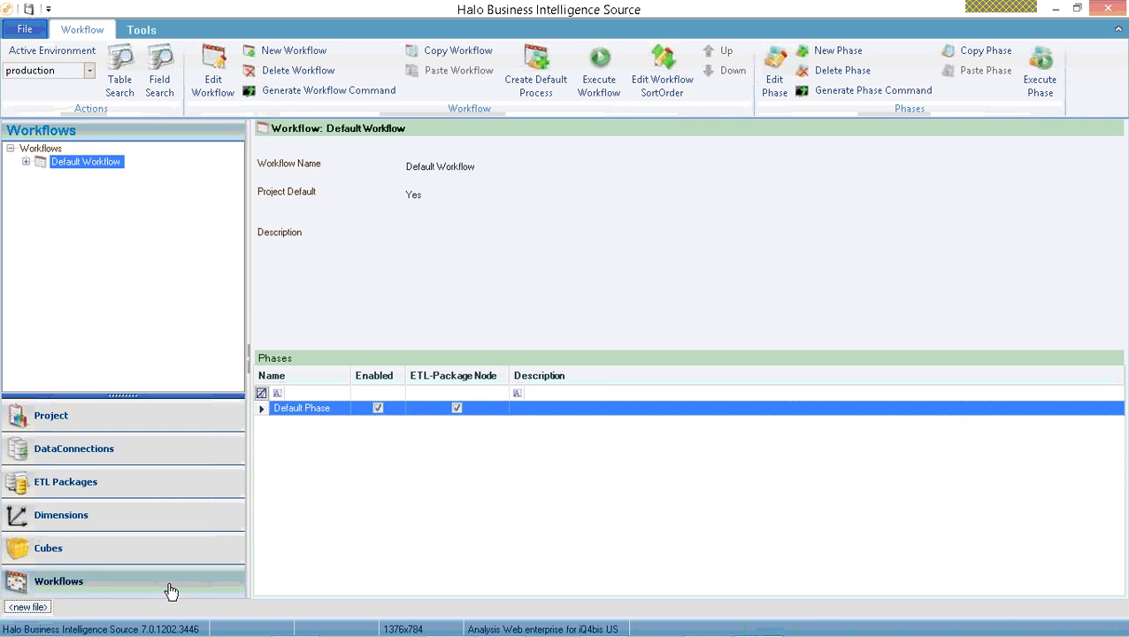
# Step: Review the project's default extraction profile, including the MS SQL-Server version options, and close it without changes
pyautogui.click(126, 424)
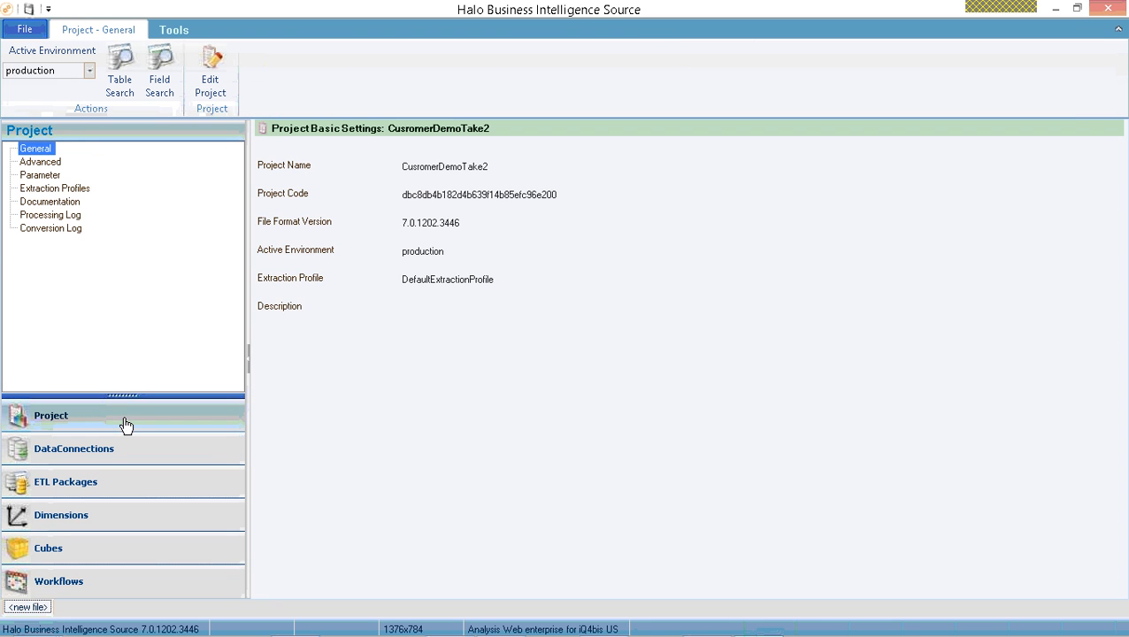
pyautogui.click(80, 191)
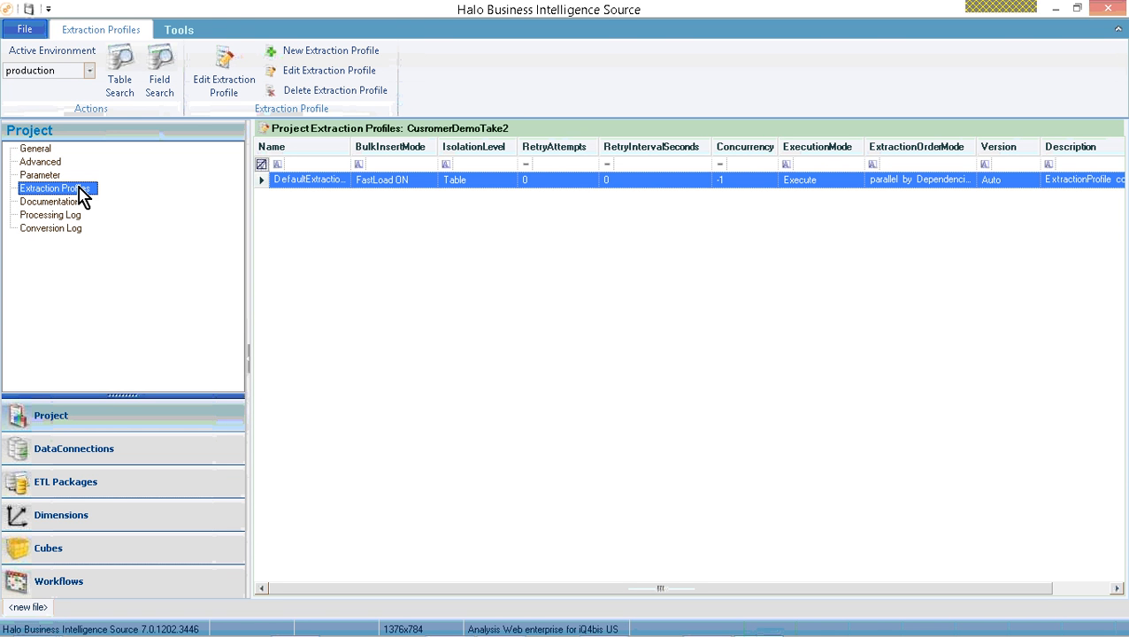
pyautogui.click(216, 87)
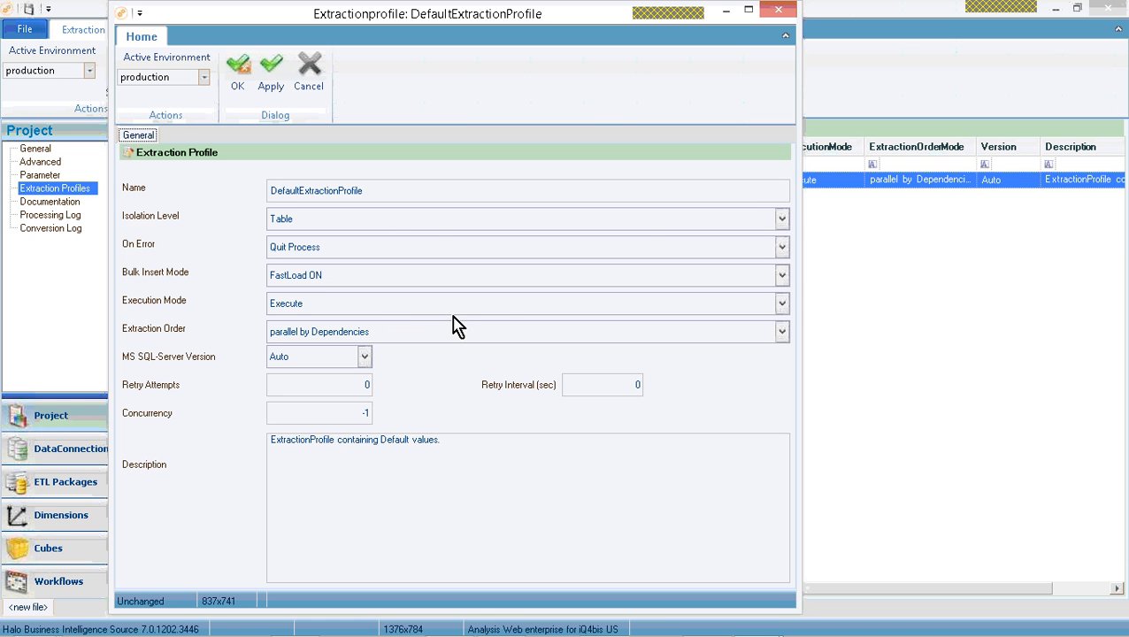
pyautogui.click(364, 357)
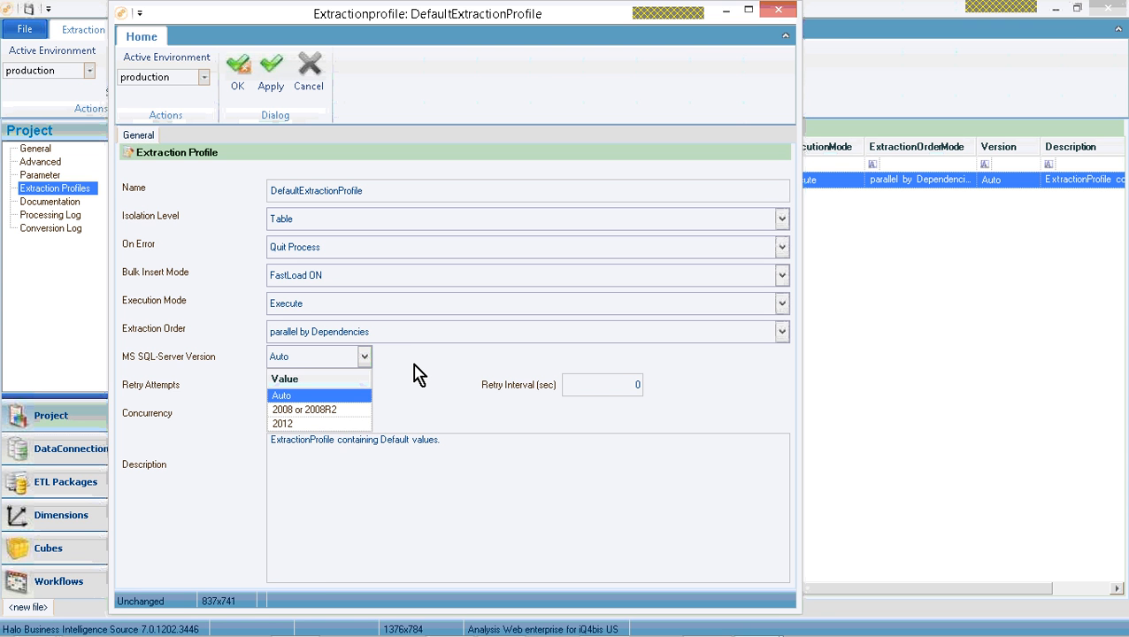
pyautogui.click(420, 374)
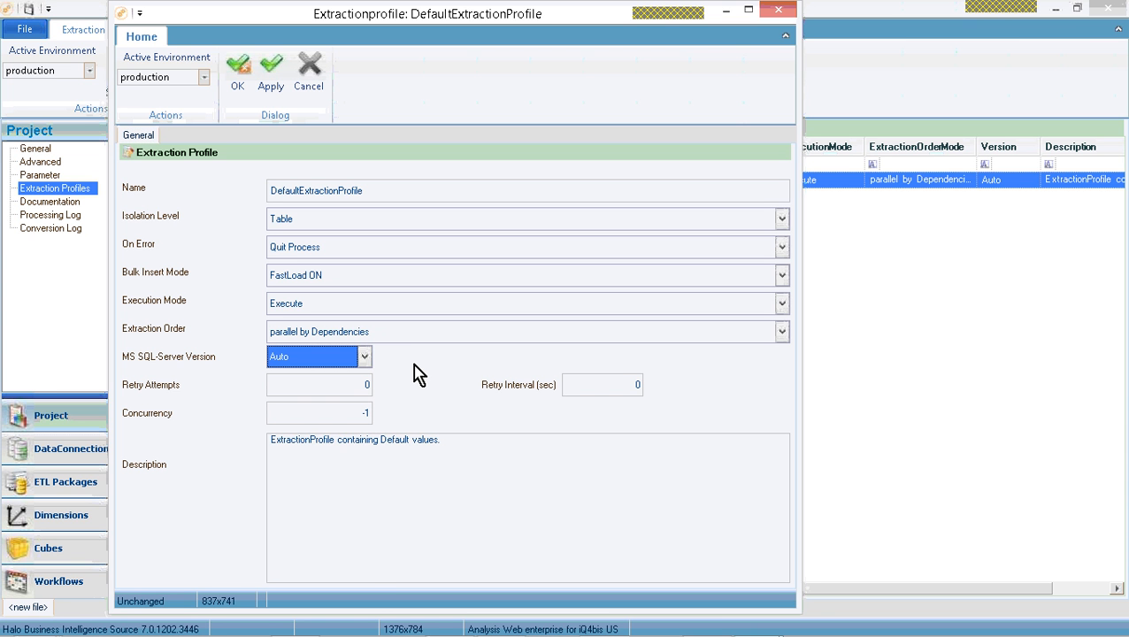
pyautogui.click(777, 10)
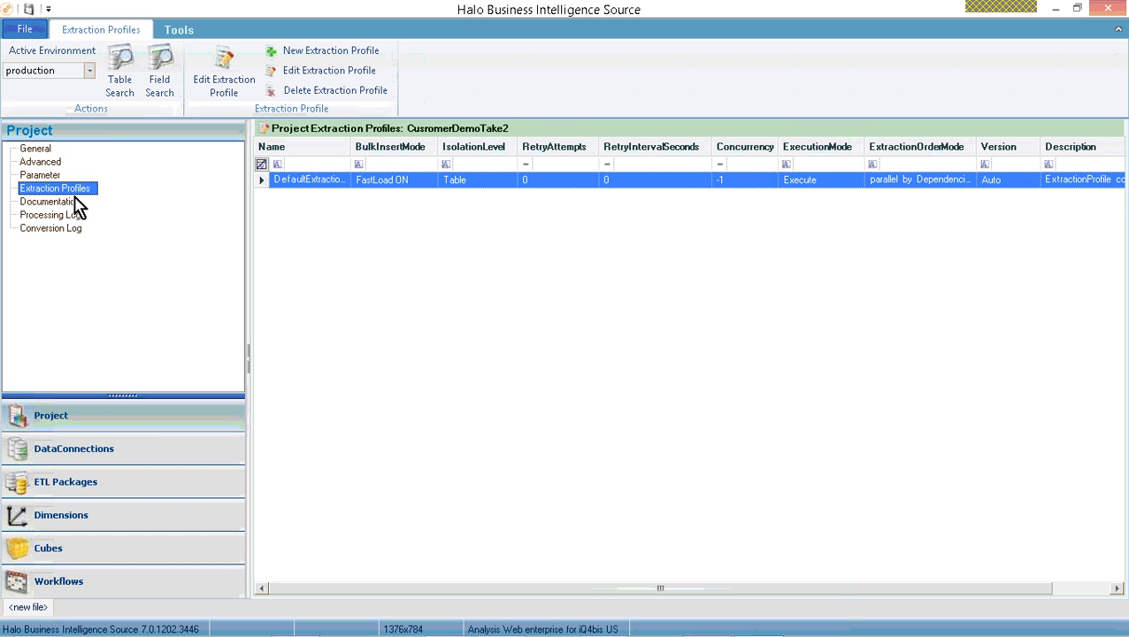
# Step: Set the server name of the production environment's Analysis Services (SSAS) connection to BAALBEK
pyautogui.click(147, 451)
pyautogui.rightClick(123, 175)
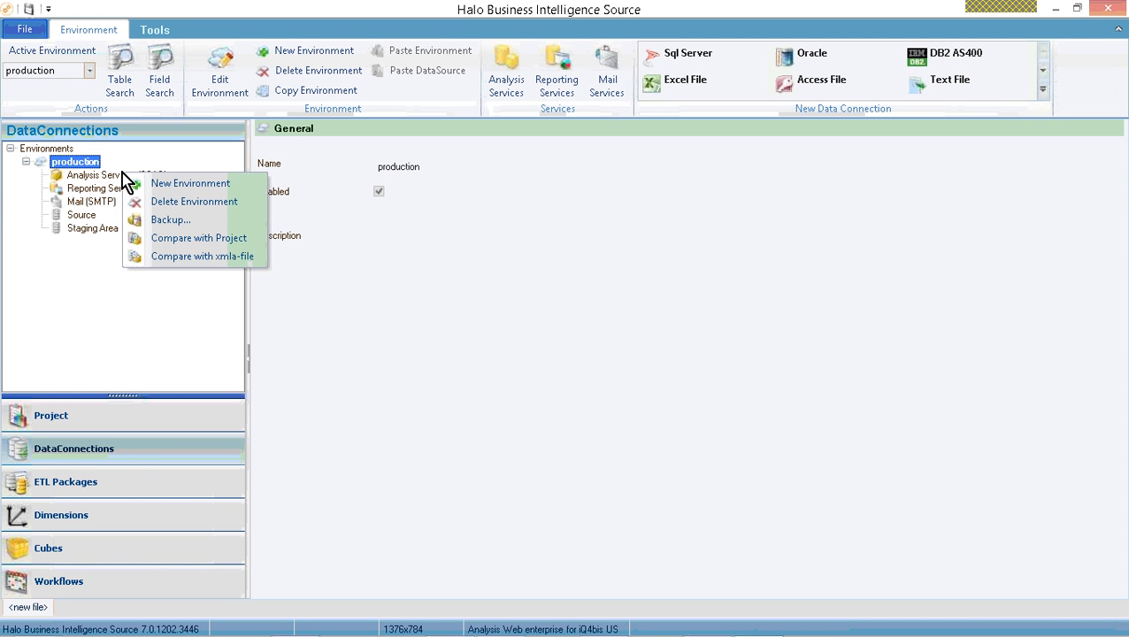
pyautogui.click(114, 177)
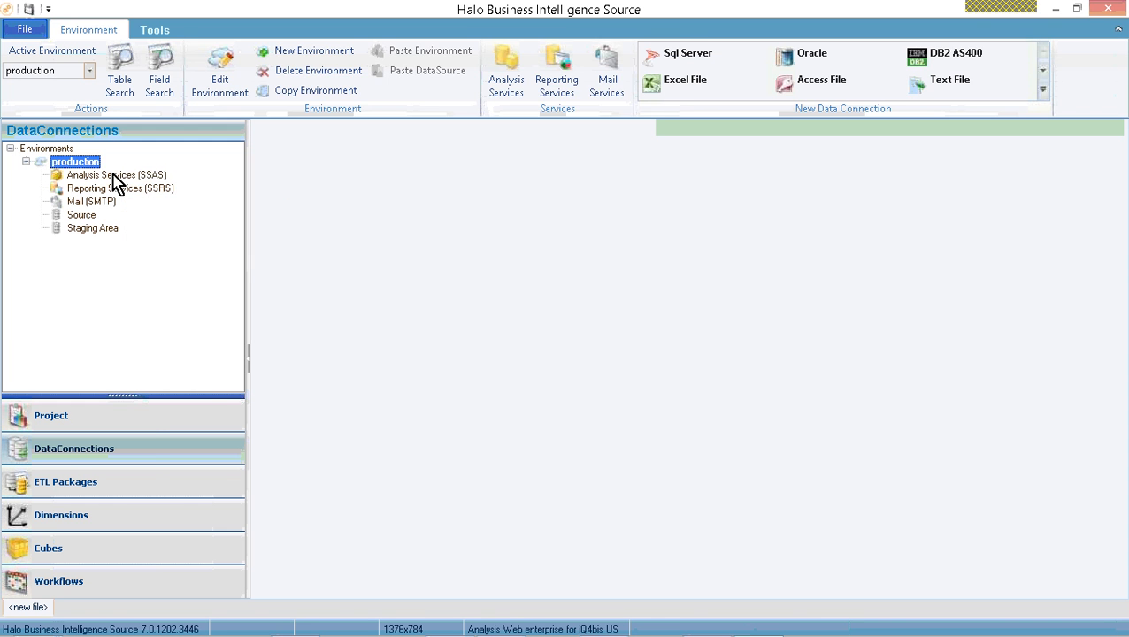
pyautogui.rightClick(114, 178)
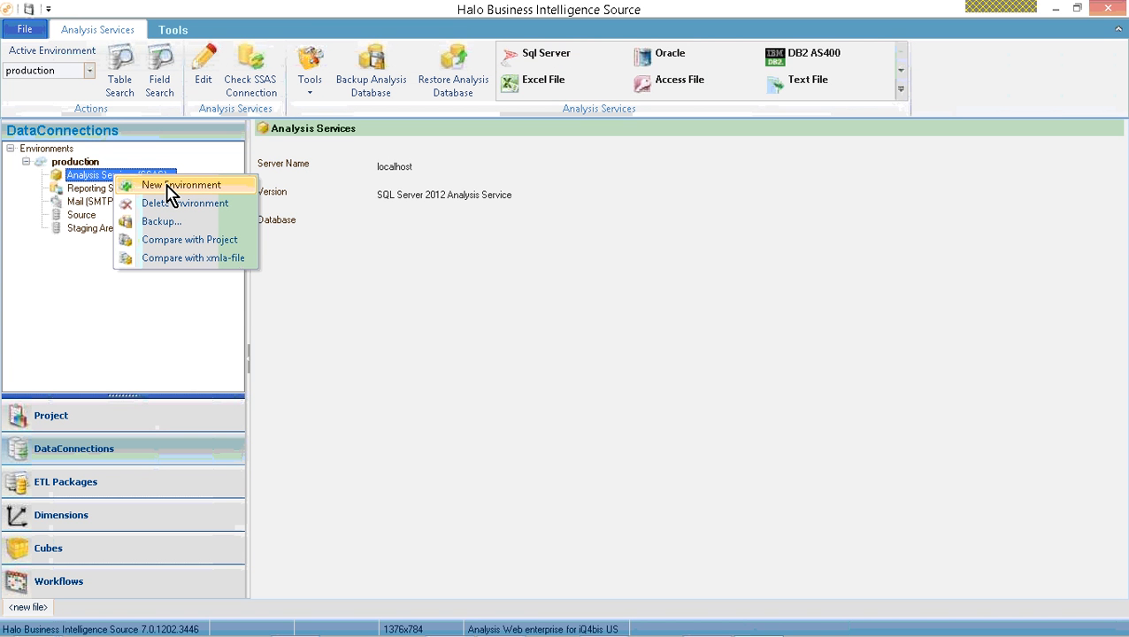
pyautogui.click(167, 185)
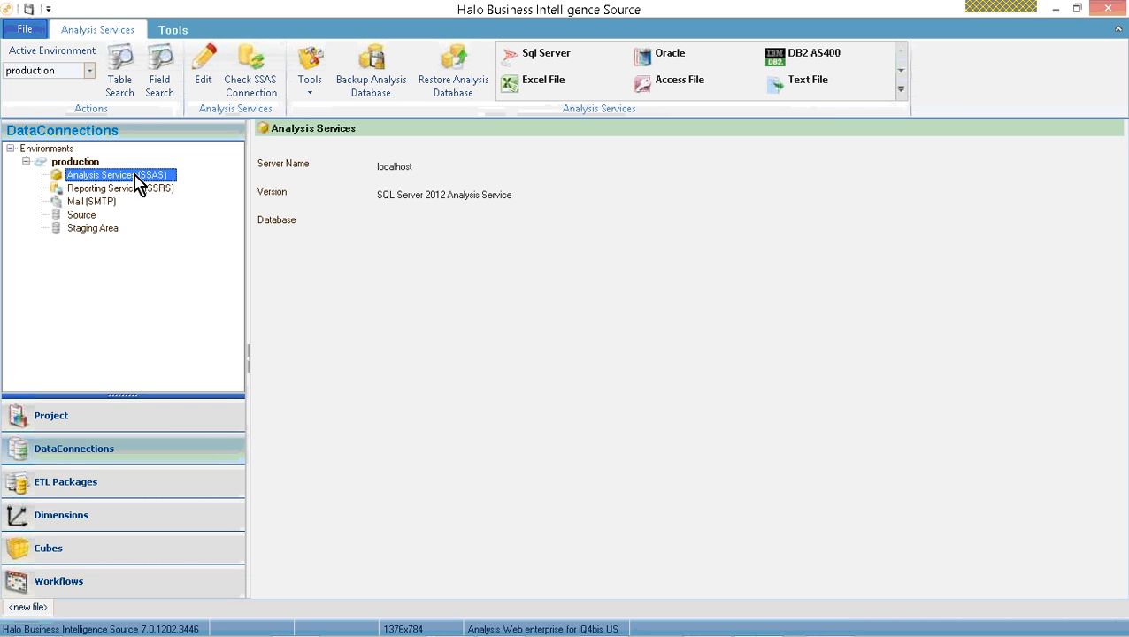
pyautogui.click(202, 71)
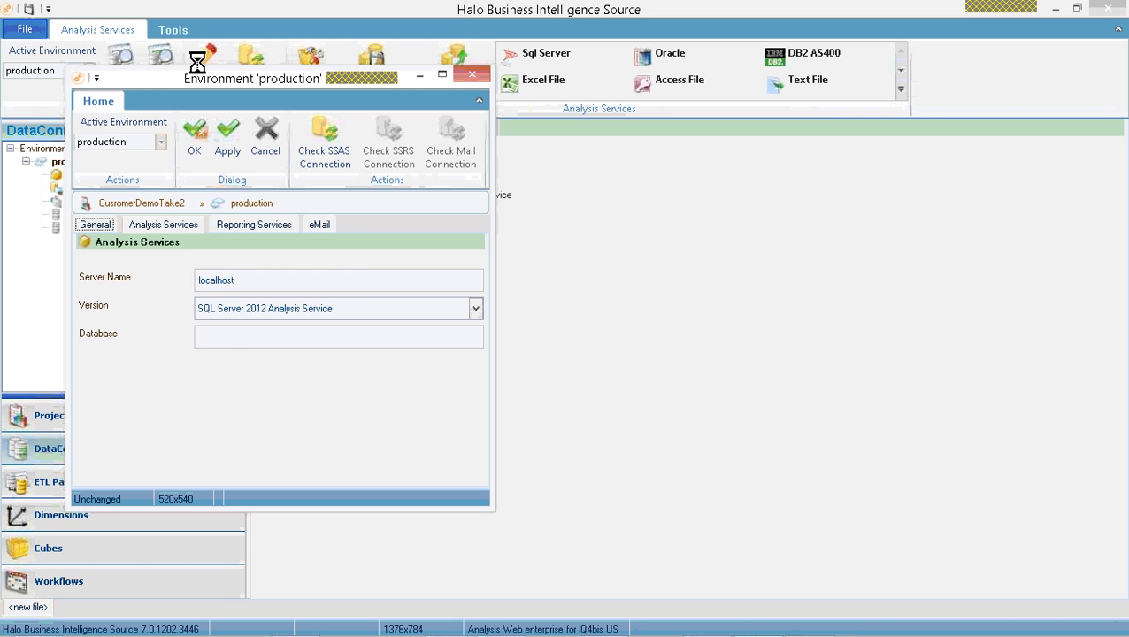
pyautogui.click(301, 286)
pyautogui.press('BackSpace')
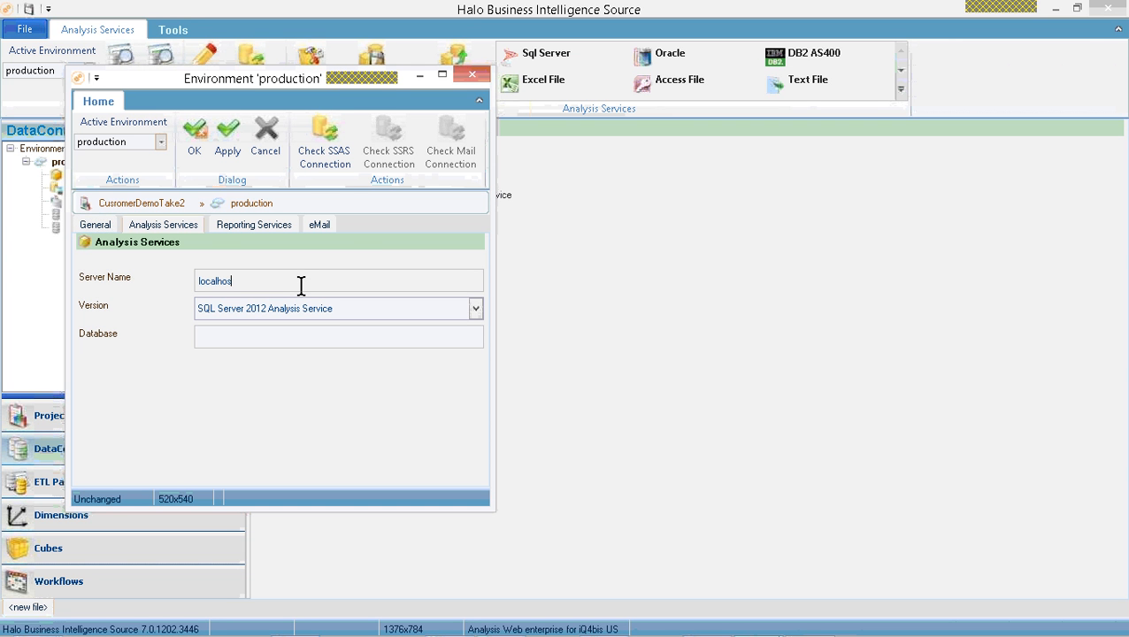
pyautogui.press('BackSpace')
pyautogui.press('BackSpace')
pyautogui.press('BackSpace')
pyautogui.press('BackSpace')
pyautogui.press('BackSpace')
pyautogui.press('BackSpace')
pyautogui.press('BackSpace')
pyautogui.press('BackSpace')
pyautogui.write('BAALBEK')
# Step: Set the Analysis Services version to SQL Server 2008 Analysis Service and paste HaloSourceCustomerDemo as the database
pyautogui.click(473, 310)
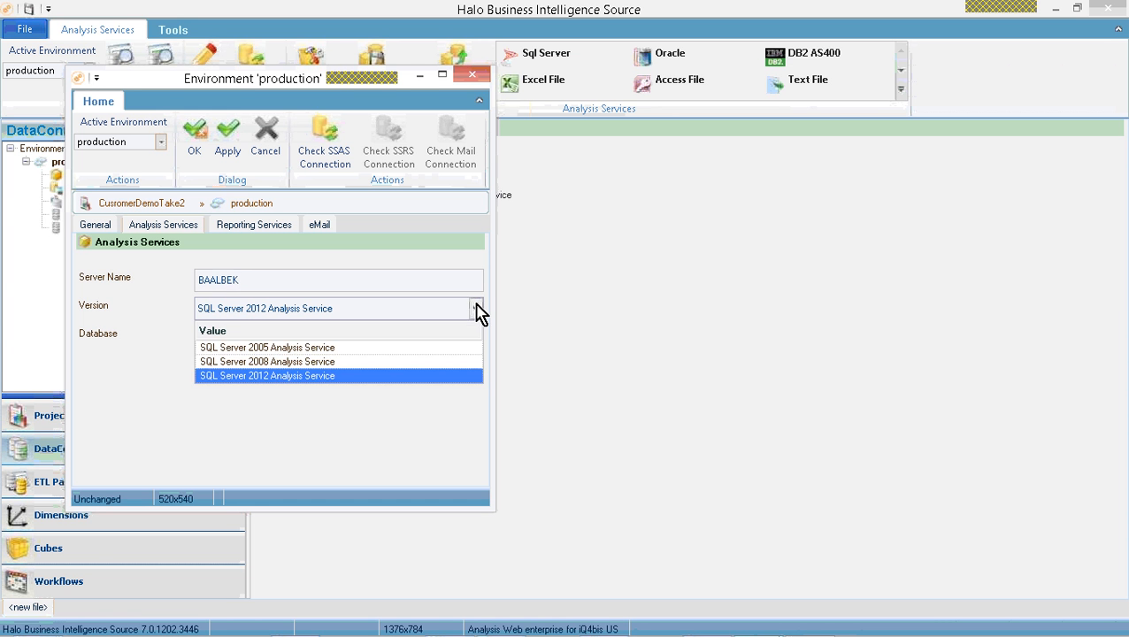
pyautogui.click(286, 363)
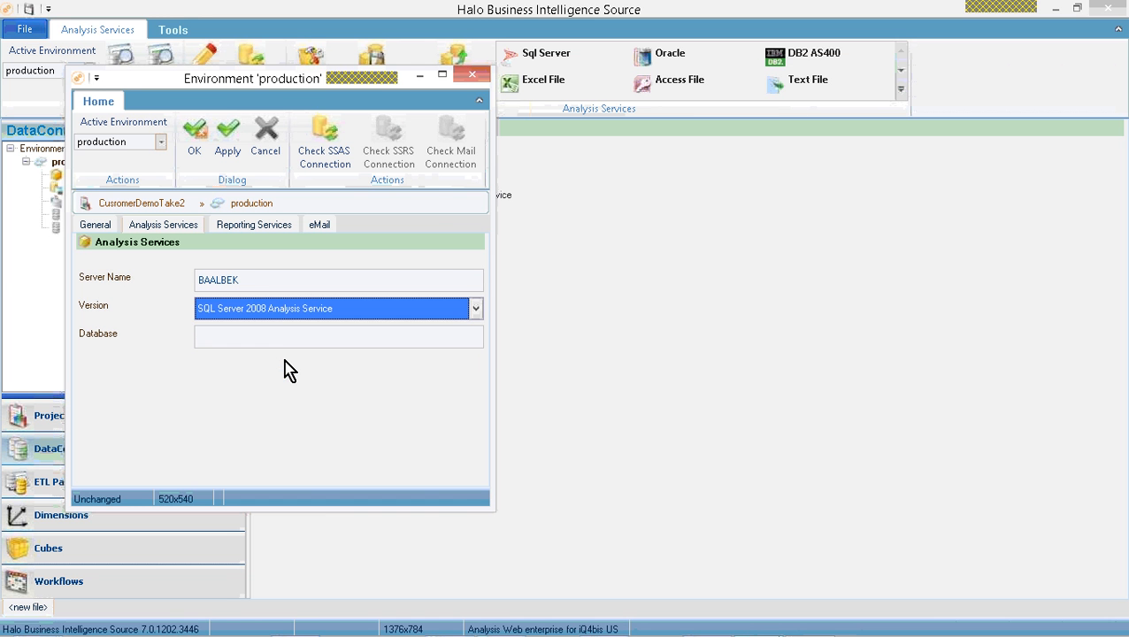
pyautogui.click(274, 335)
pyautogui.rightClick(274, 334)
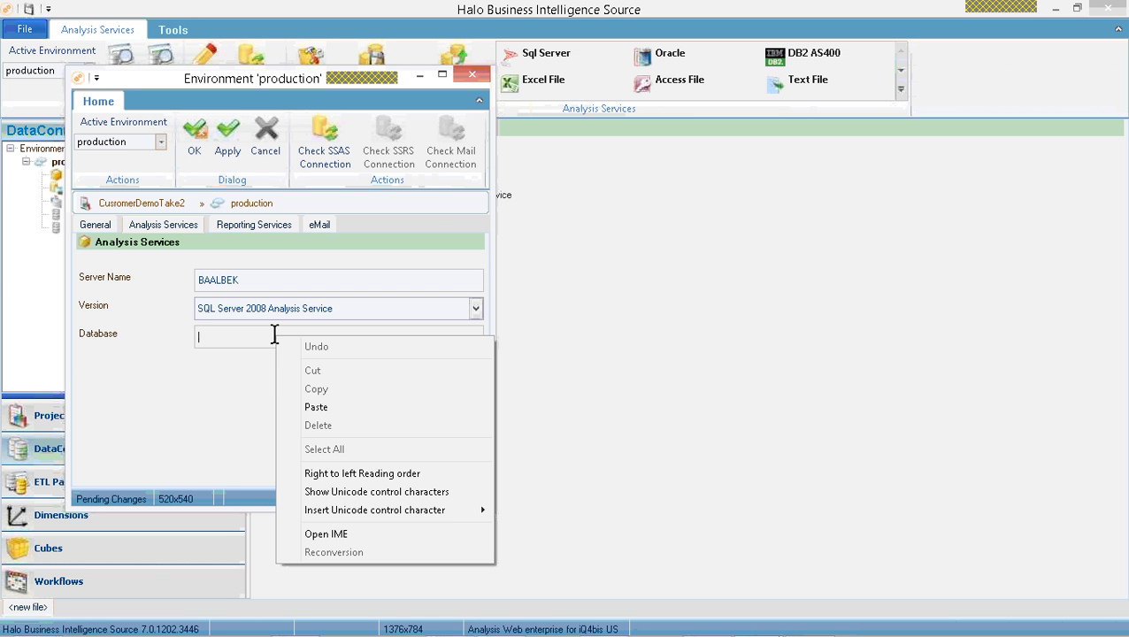
pyautogui.click(317, 407)
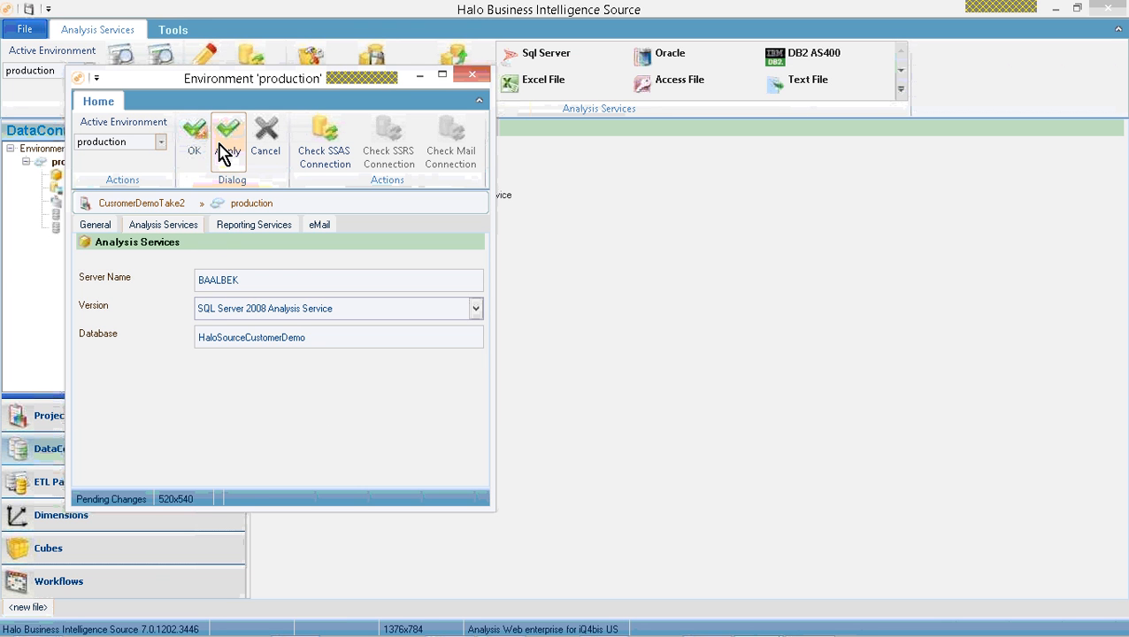
# Step: Check the SSAS connection to the server and save the Analysis Services settings
pyautogui.click(316, 142)
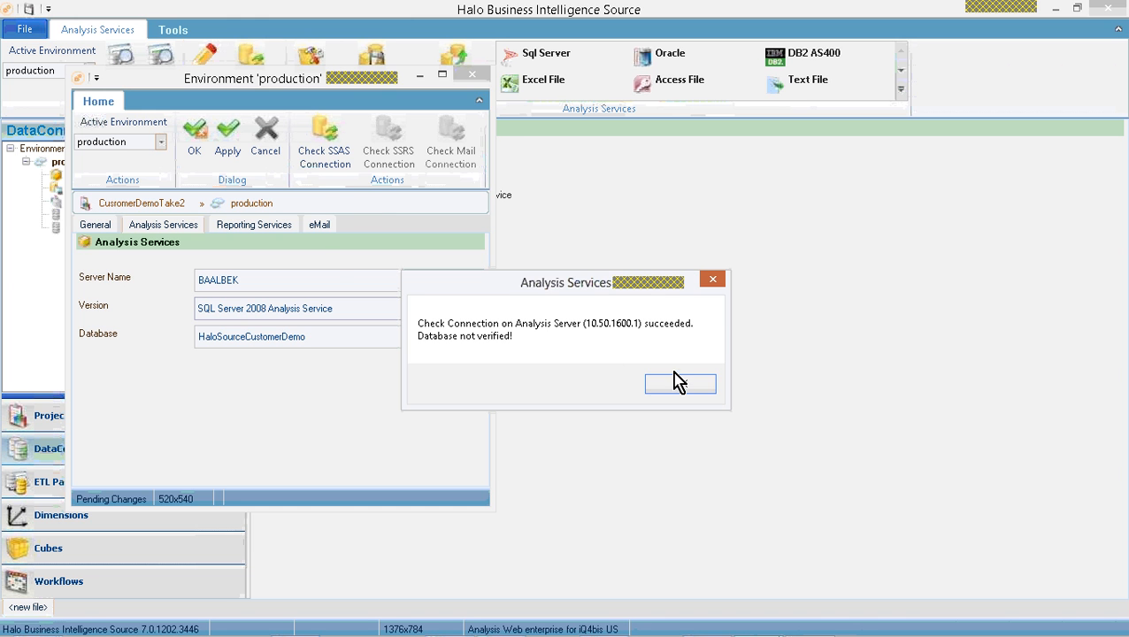
pyautogui.click(679, 383)
pyautogui.click(193, 144)
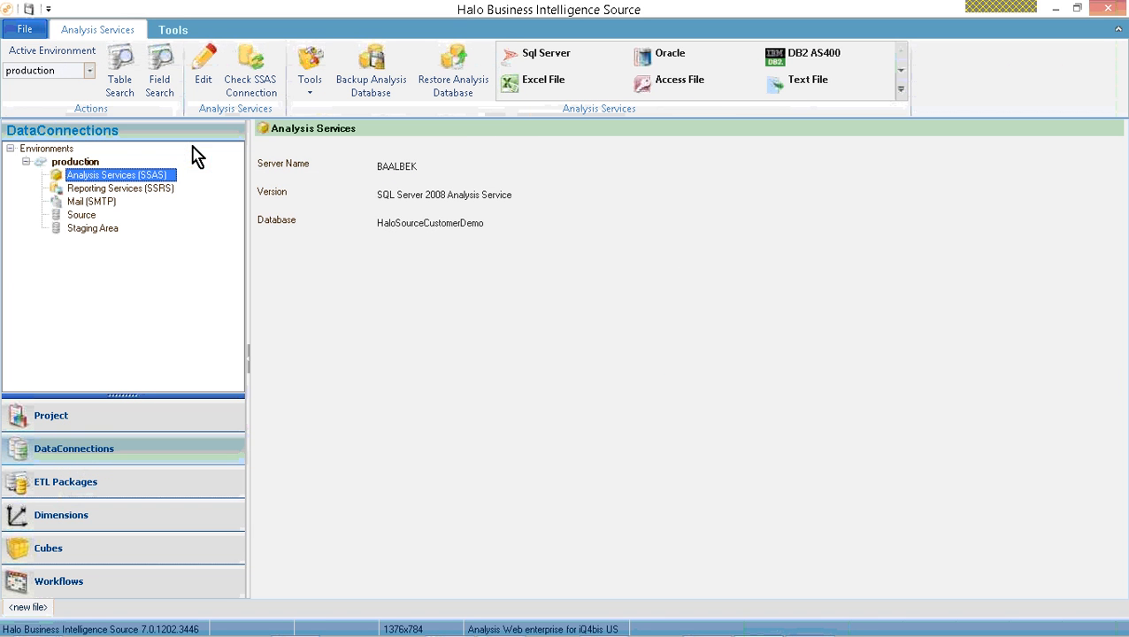
# Step: Select the Source data connection under production and view its general settings without changing them
pyautogui.click(81, 214)
pyautogui.rightClick(81, 213)
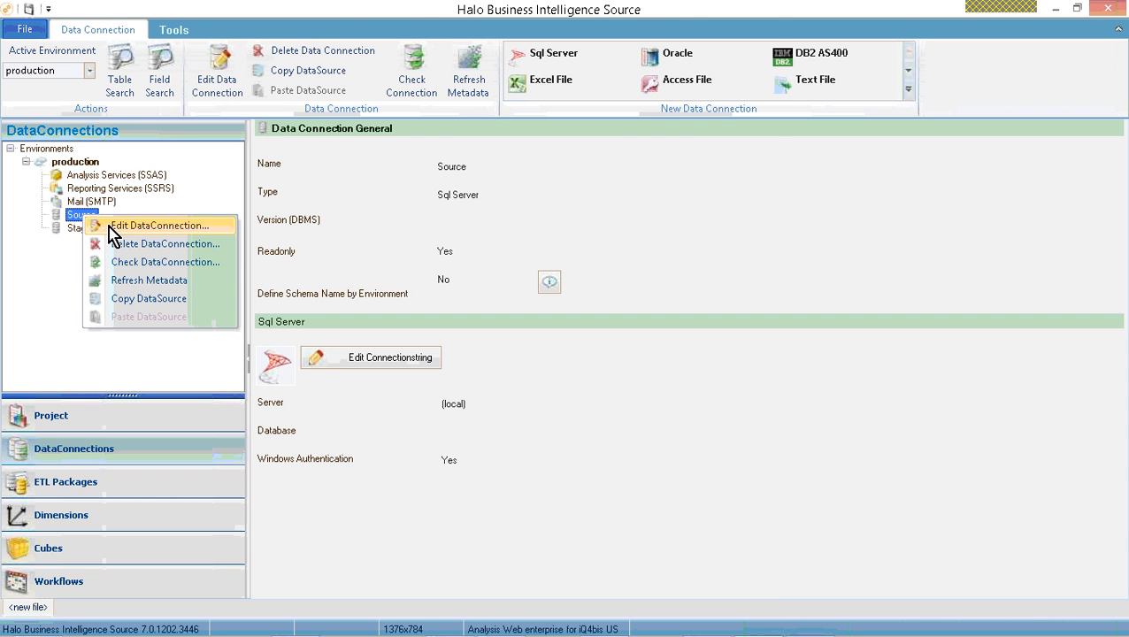
pyautogui.click(111, 226)
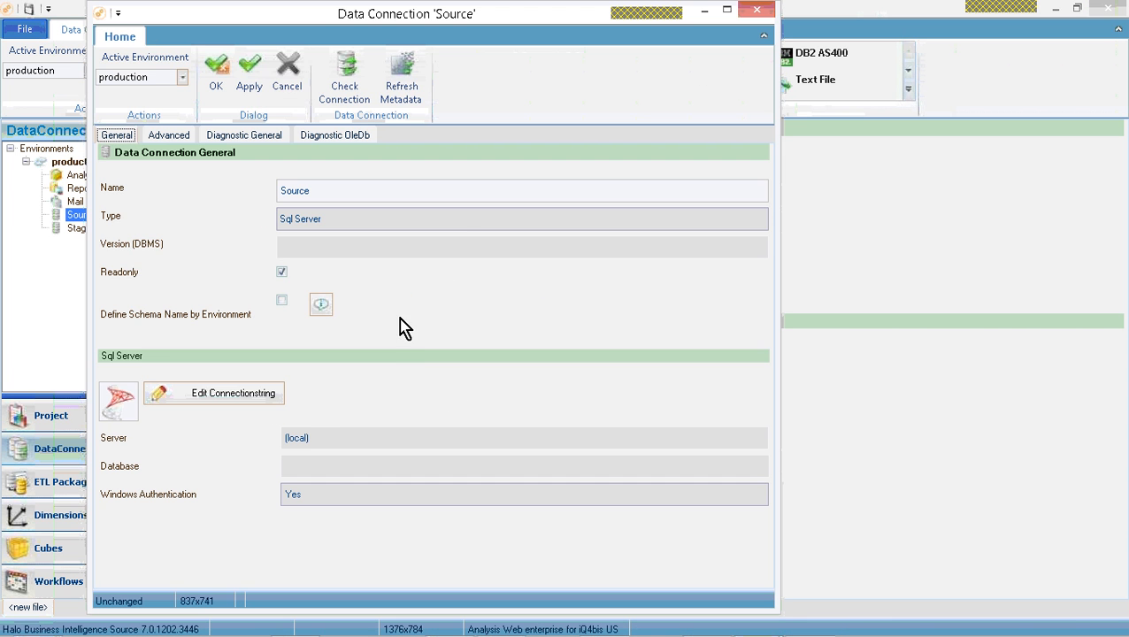
pyautogui.click(756, 12)
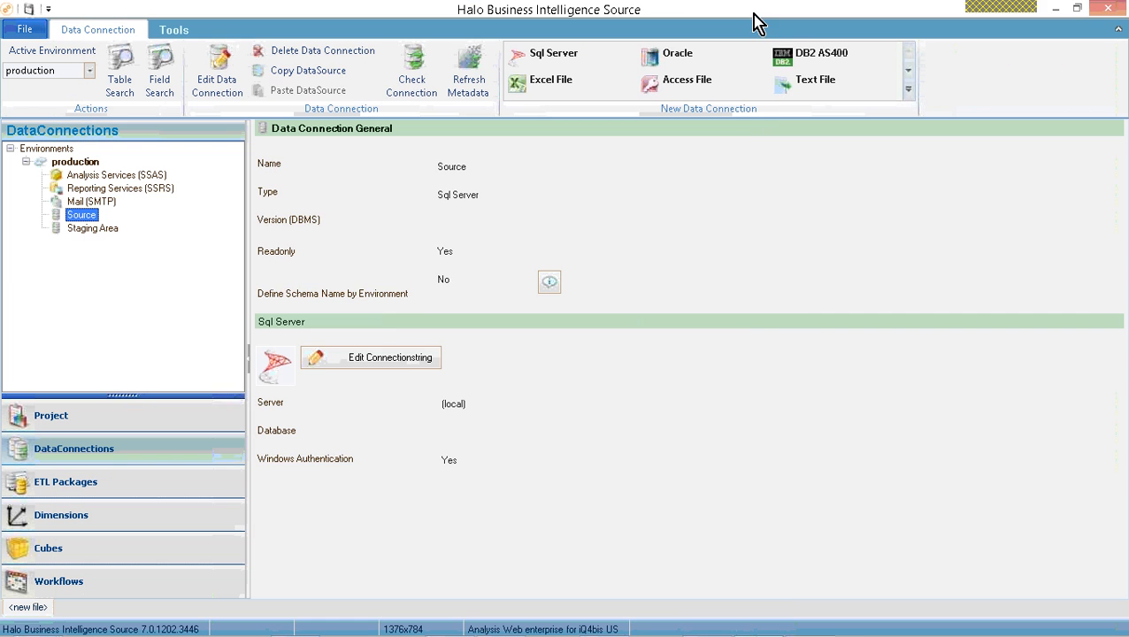
# Step: Set the server name in the Source connection's connection string to BAALBEK
pyautogui.click(398, 361)
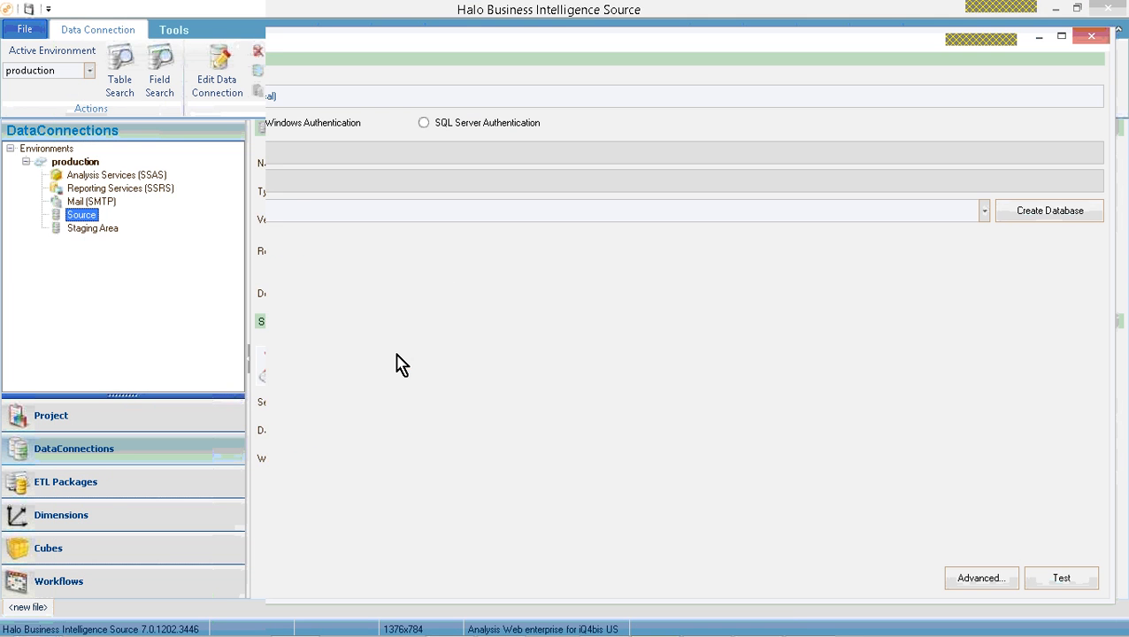
pyautogui.click(358, 99)
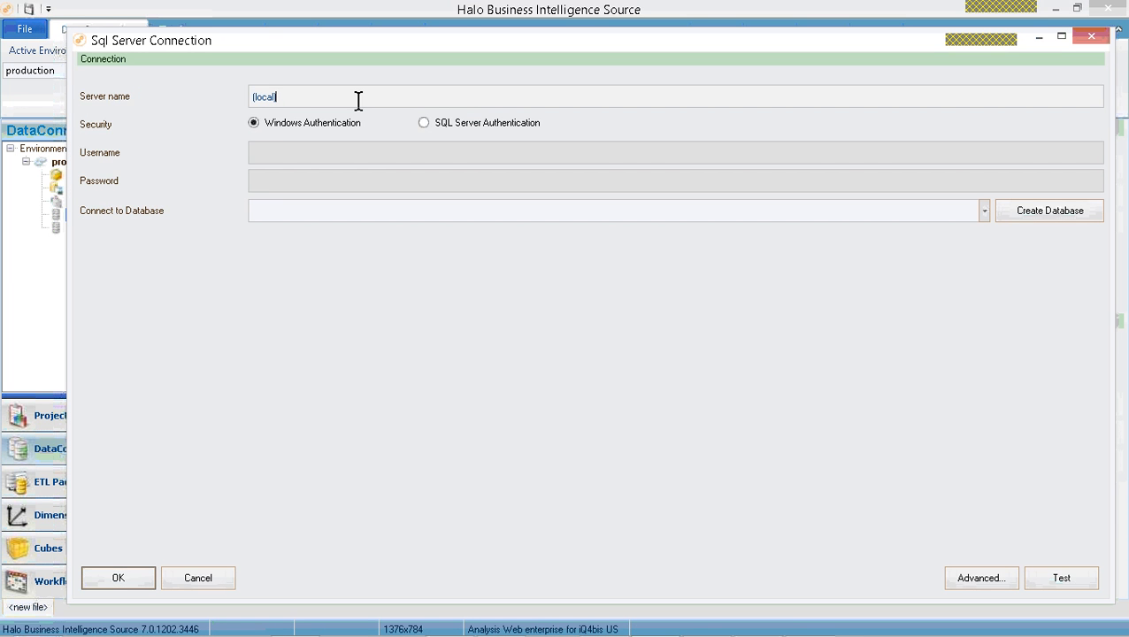
pyautogui.press('BackSpace')
pyautogui.press('BackSpace')
pyautogui.press('BackSpace')
pyautogui.press('BackSpace')
pyautogui.press('BackSpace')
pyautogui.press('BackSpace')
pyautogui.press('BackSpace')
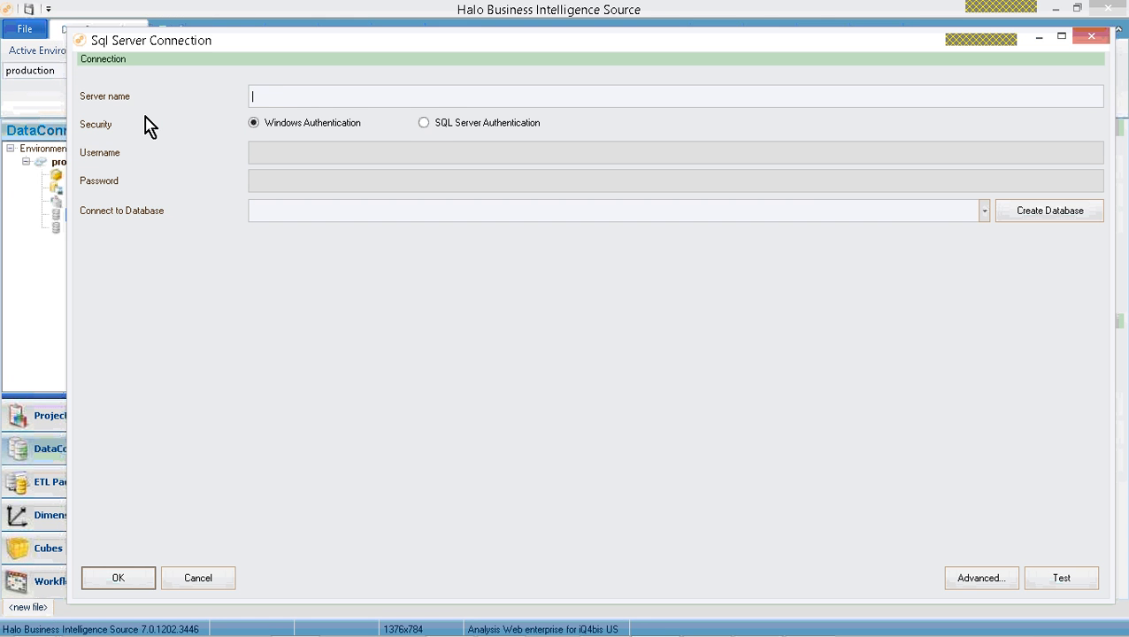
pyautogui.write('BAALBEK')
pyautogui.press('Tab')
pyautogui.press('Tab')
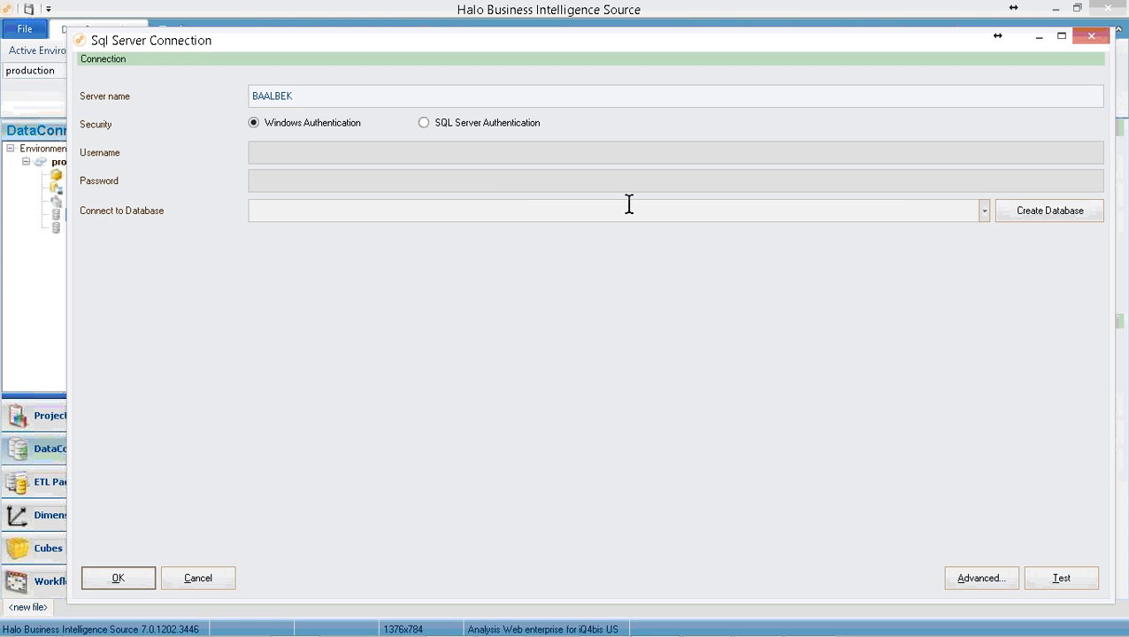
# Step: Choose MelissaSSISDemoTDQ as the database for the Source connection
pyautogui.click(984, 212)
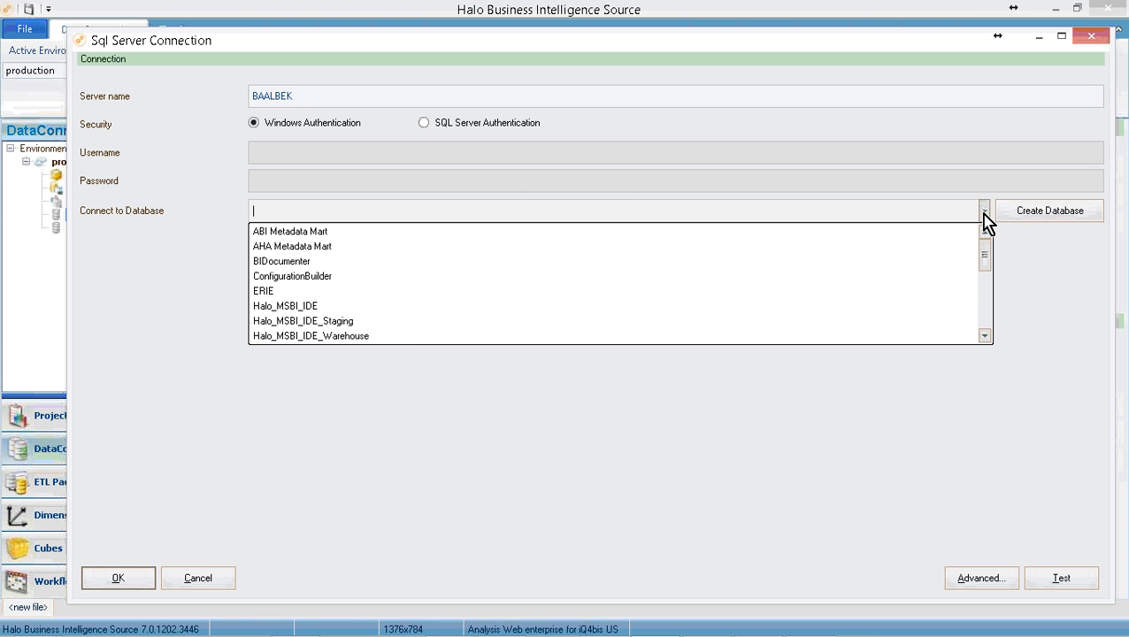
pyautogui.scroll(-4, 359, 279)
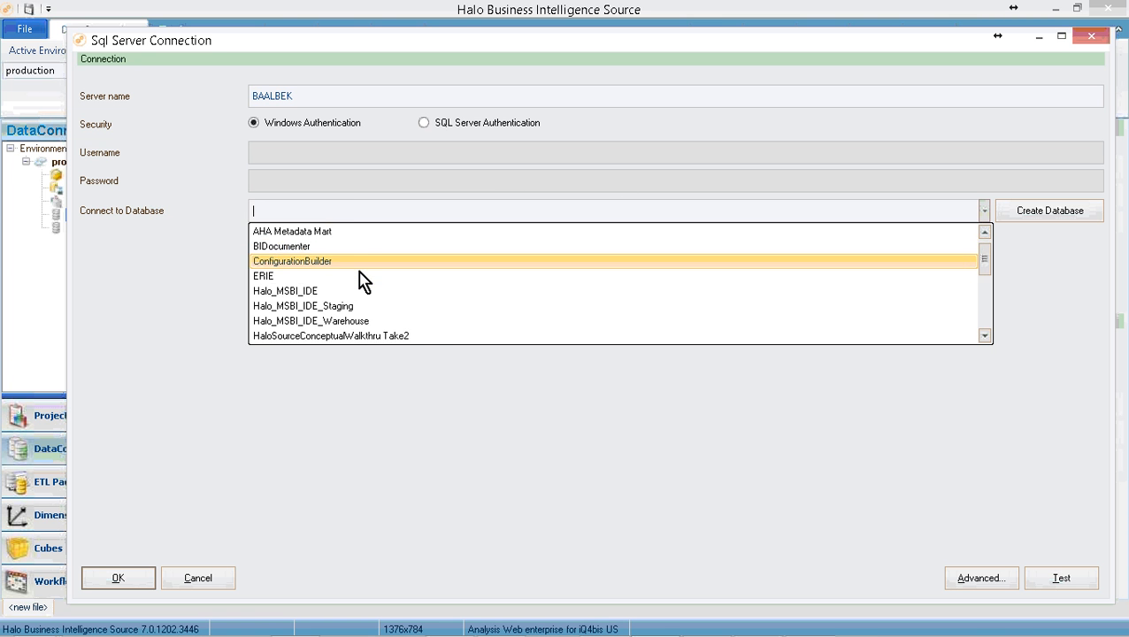
pyautogui.scroll(-5, 359, 280)
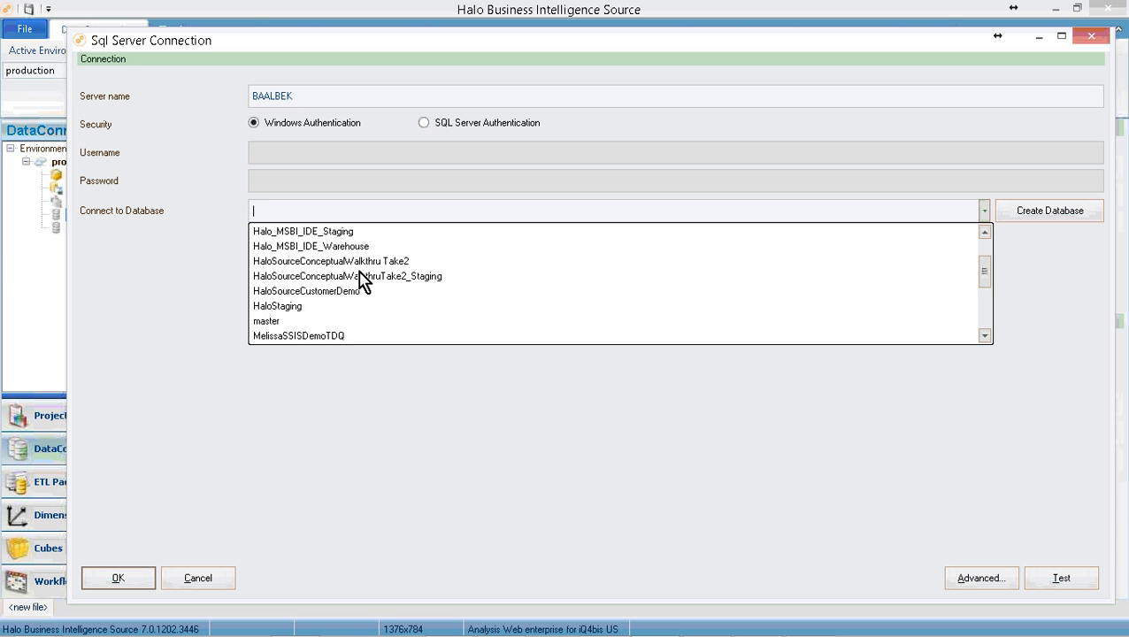
pyautogui.click(341, 292)
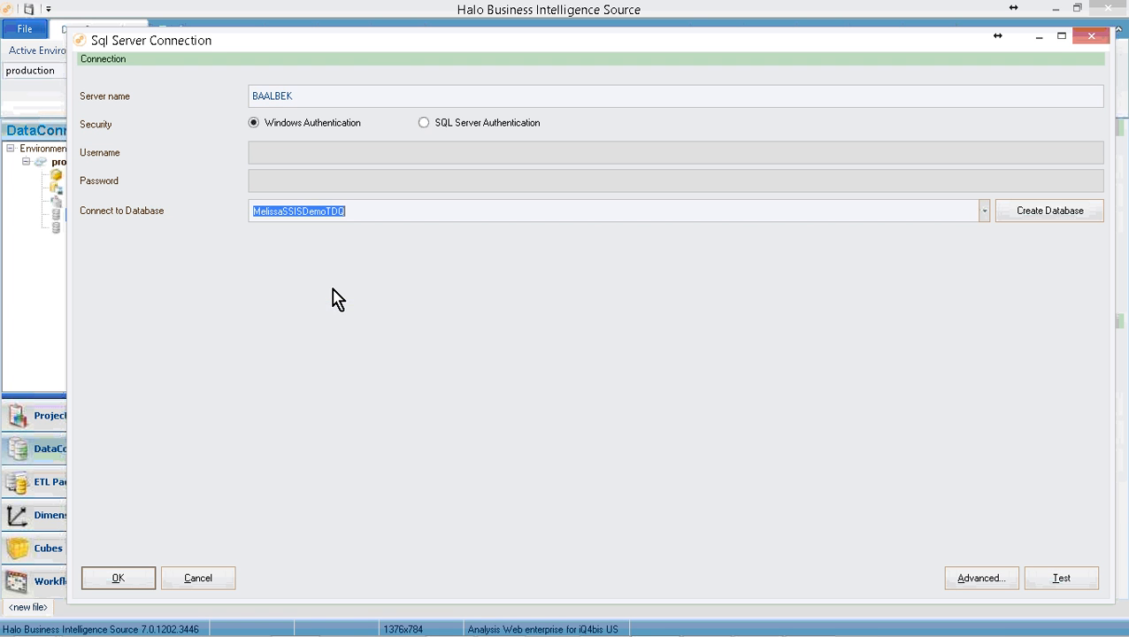
# Step: Test the Source connection and save its SQL Server settings
pyautogui.click(1062, 577)
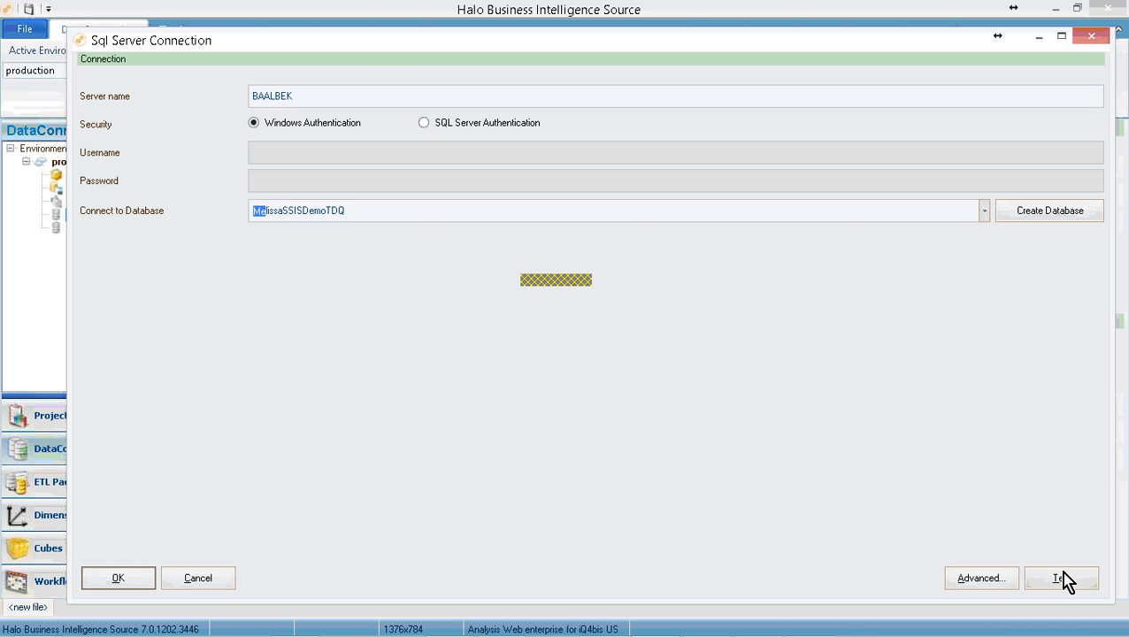
pyautogui.click(602, 382)
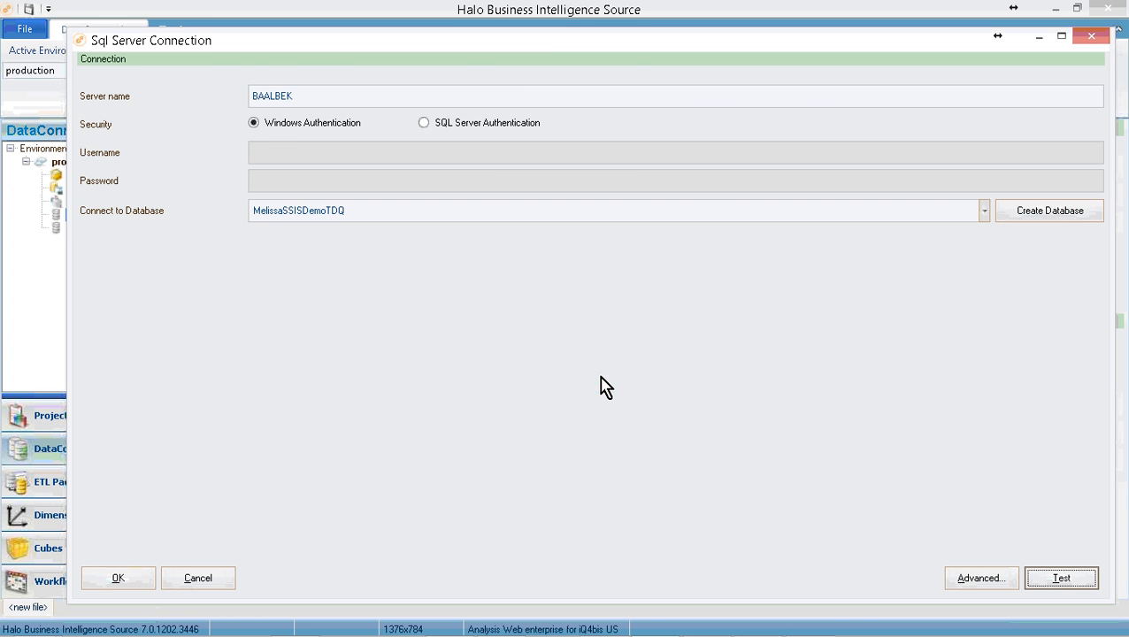
pyautogui.click(138, 578)
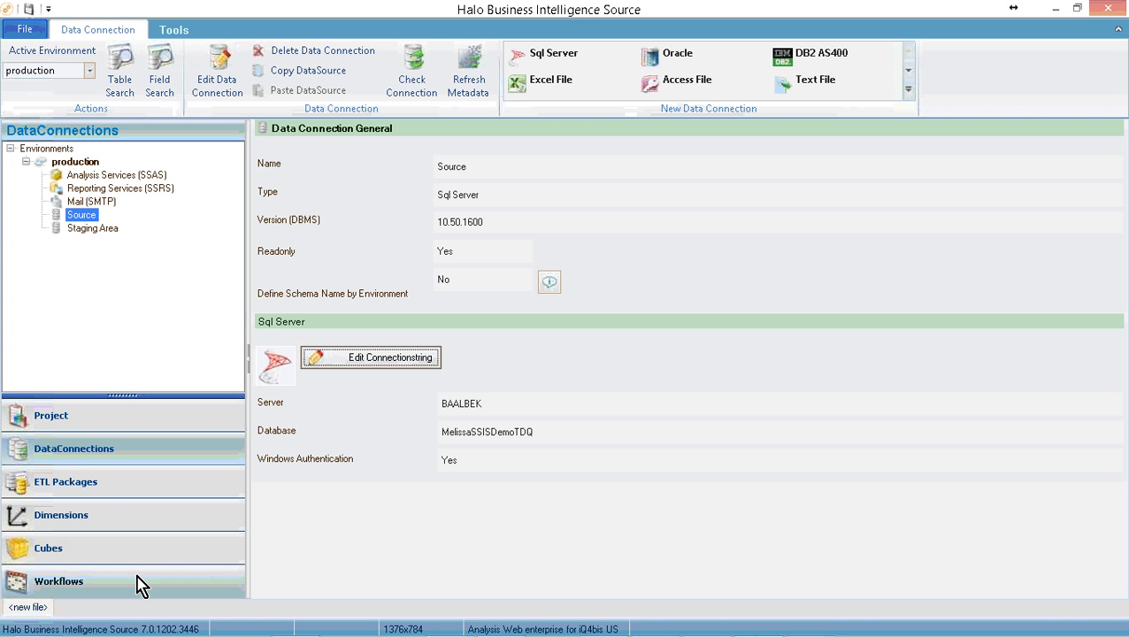
pyautogui.click(90, 232)
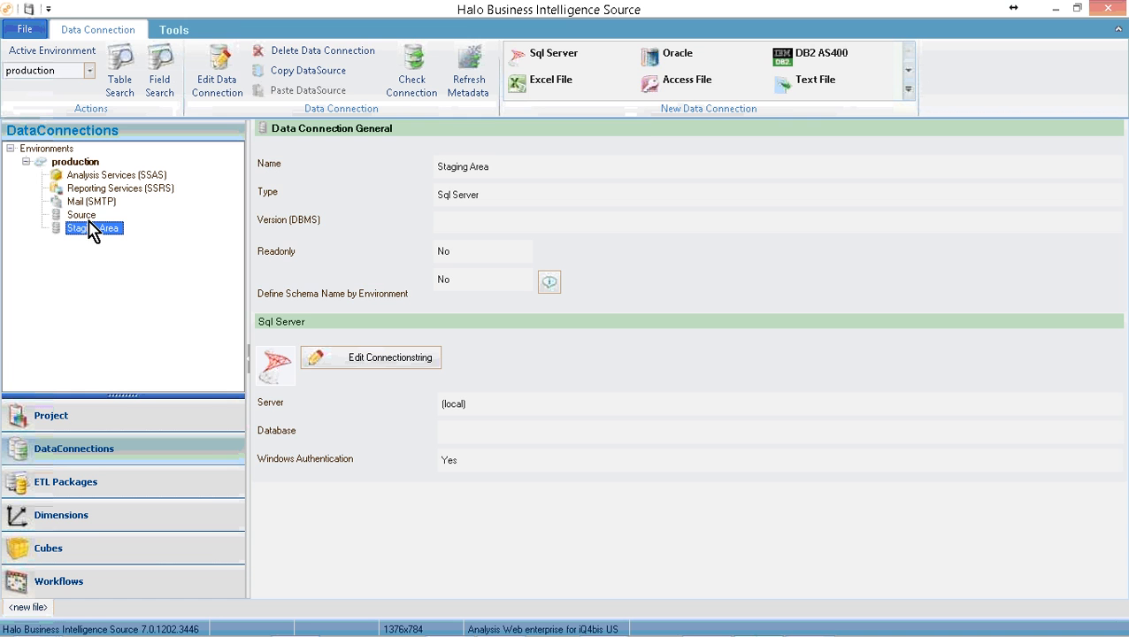
pyautogui.click(88, 203)
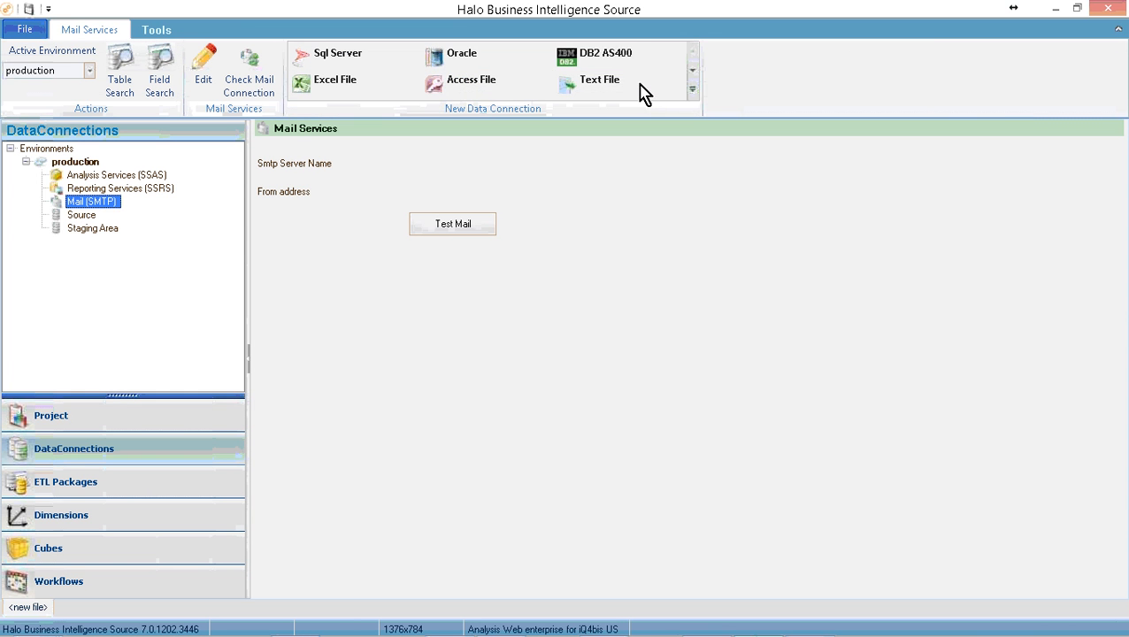
pyautogui.click(92, 228)
pyautogui.rightClick(114, 176)
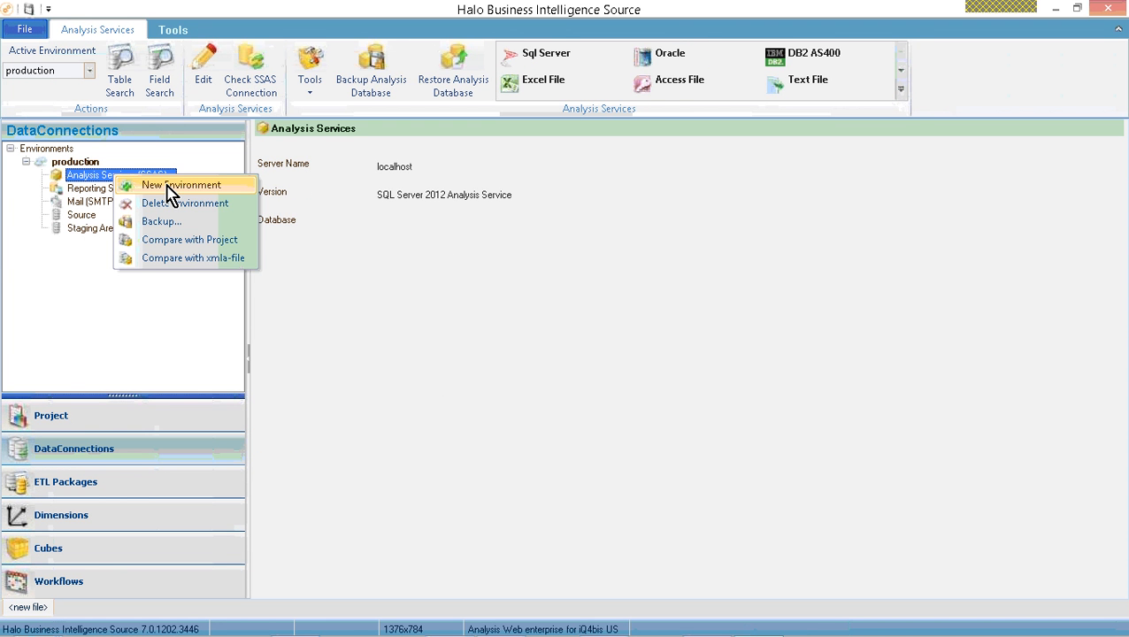
# Step: Set the server name in the Staging Area connection's connection string to BAALBEK
pyautogui.click(96, 228)
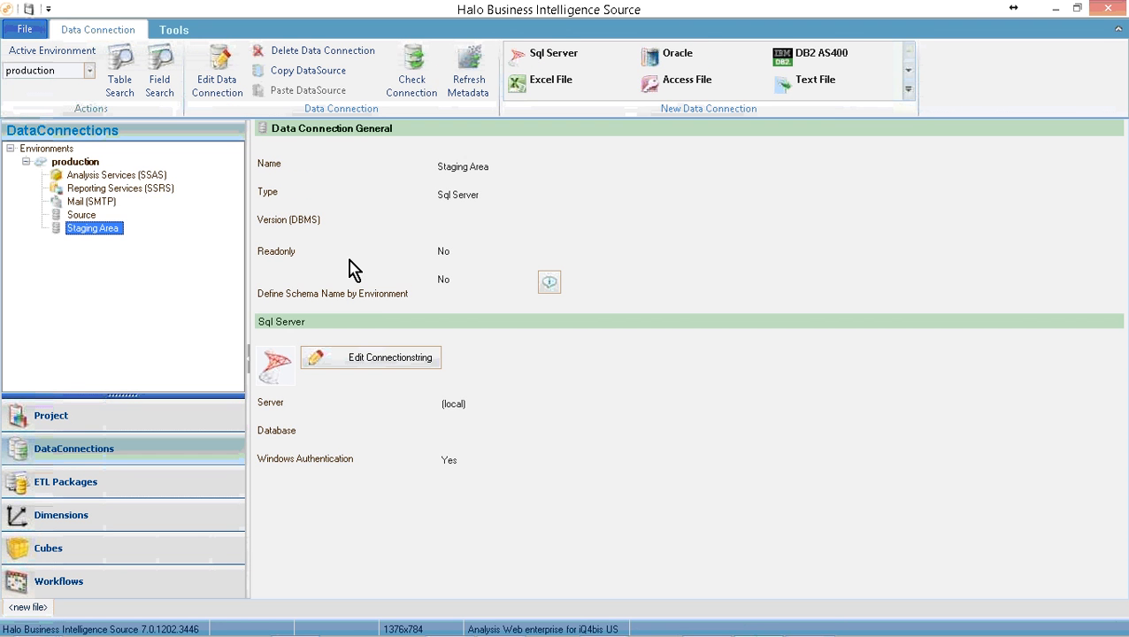
pyautogui.click(390, 359)
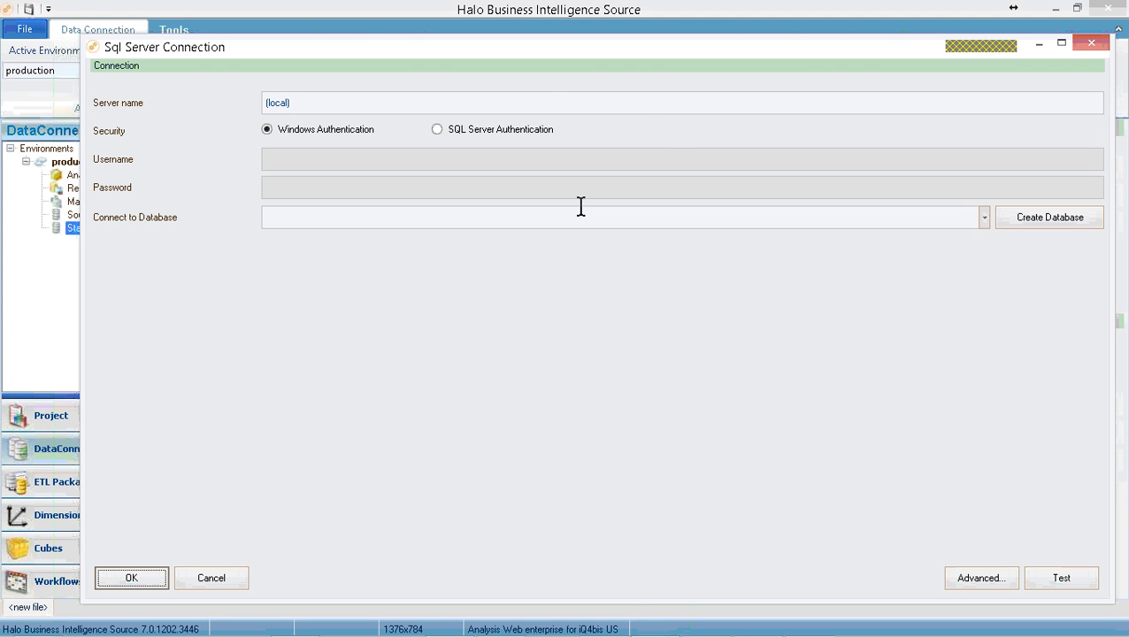
pyautogui.doubleClick(552, 101)
pyautogui.write('B')
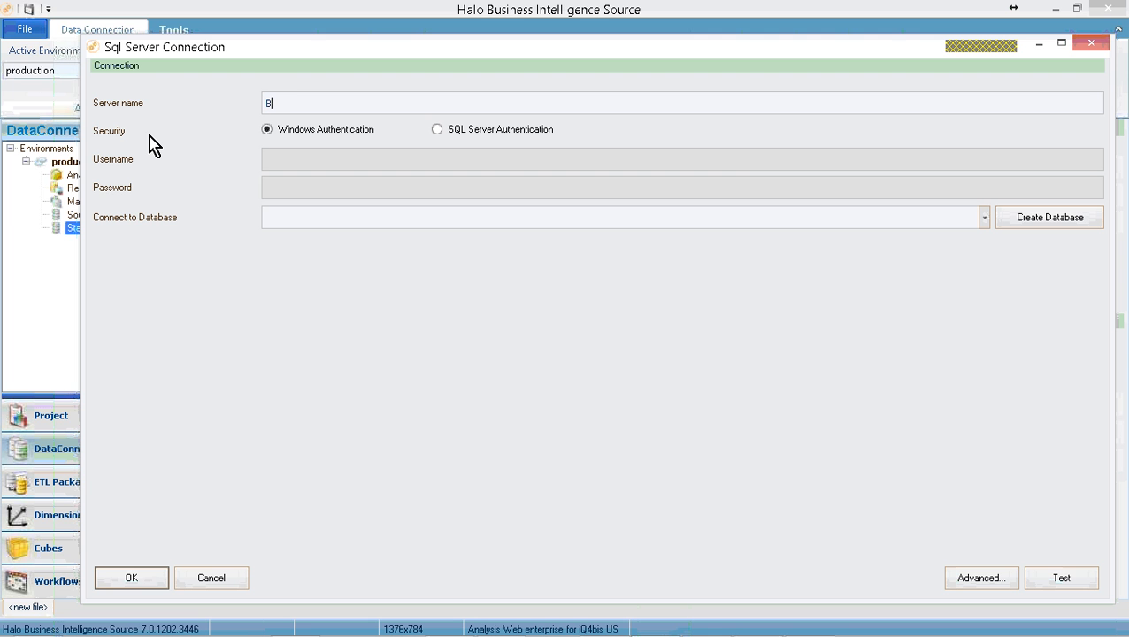
pyautogui.write('AALBEK')
# Step: Choose HaloSourceCustomerDemo as the Staging Area's database and test the connection
pyautogui.click(984, 217)
pyautogui.scroll(-2, 386, 283)
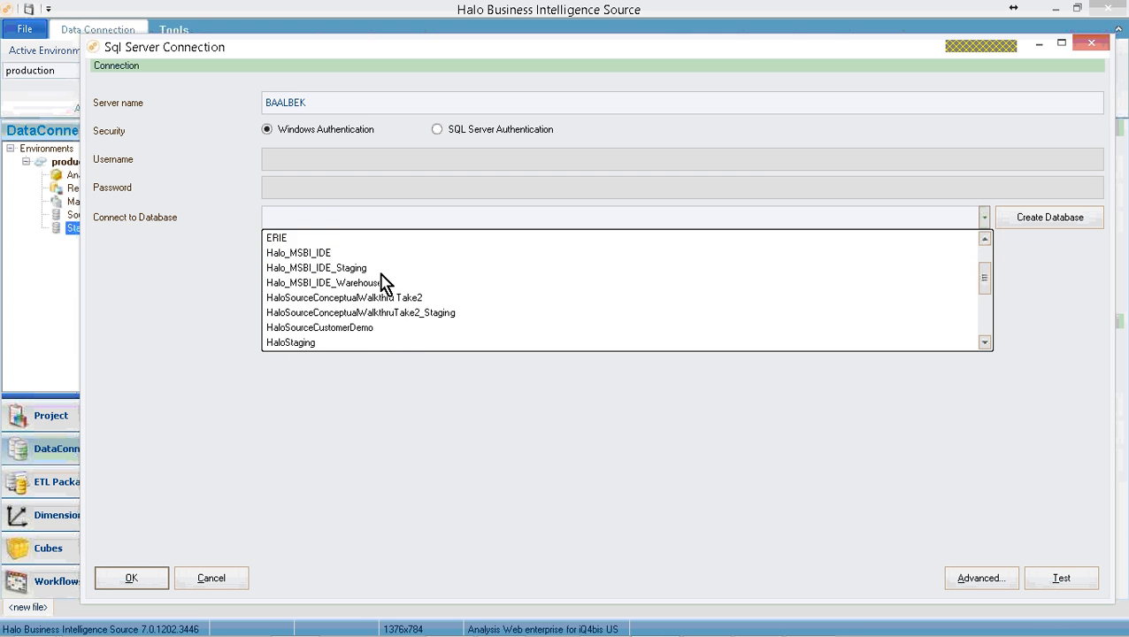
pyautogui.scroll(1, 386, 283)
pyautogui.scroll(1, 385, 284)
pyautogui.scroll(-1, 381, 284)
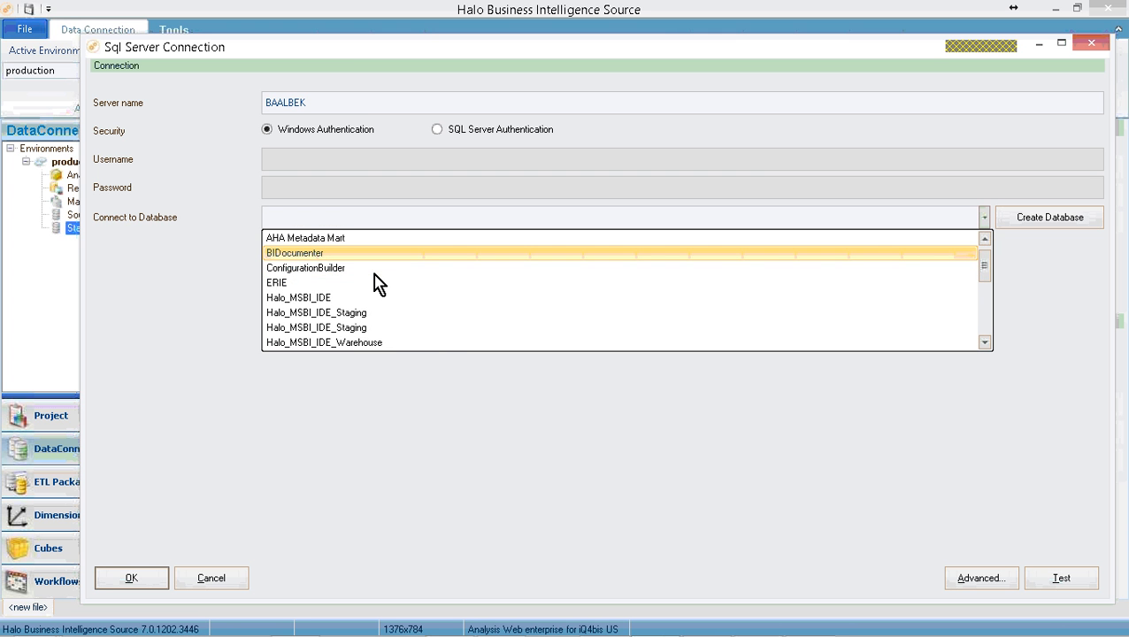
pyautogui.scroll(-4, 377, 283)
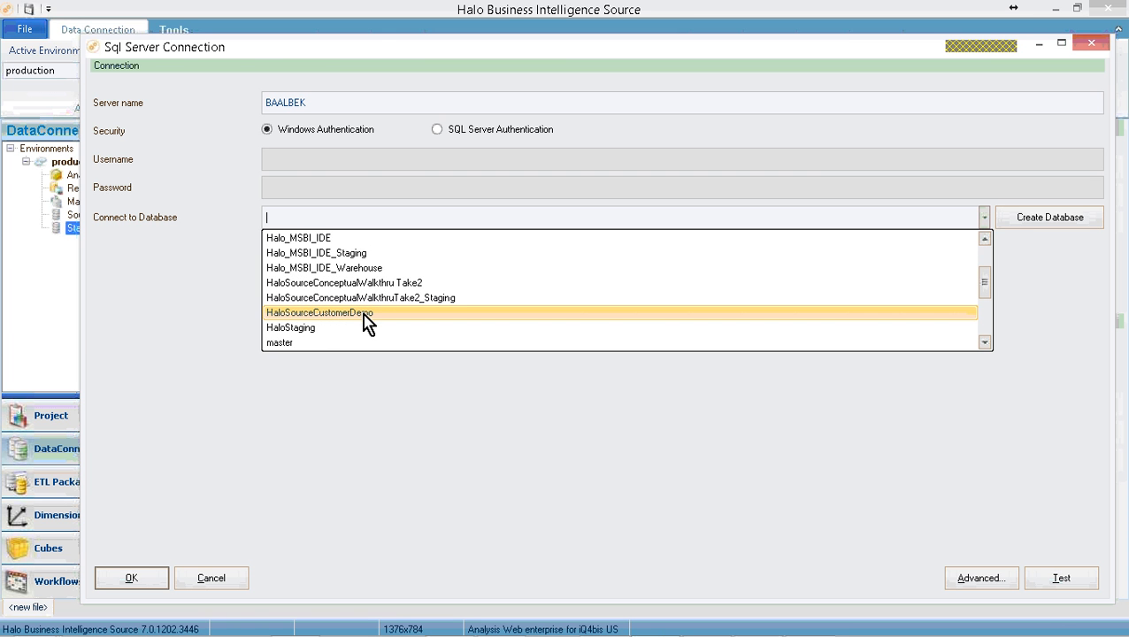
pyautogui.click(370, 314)
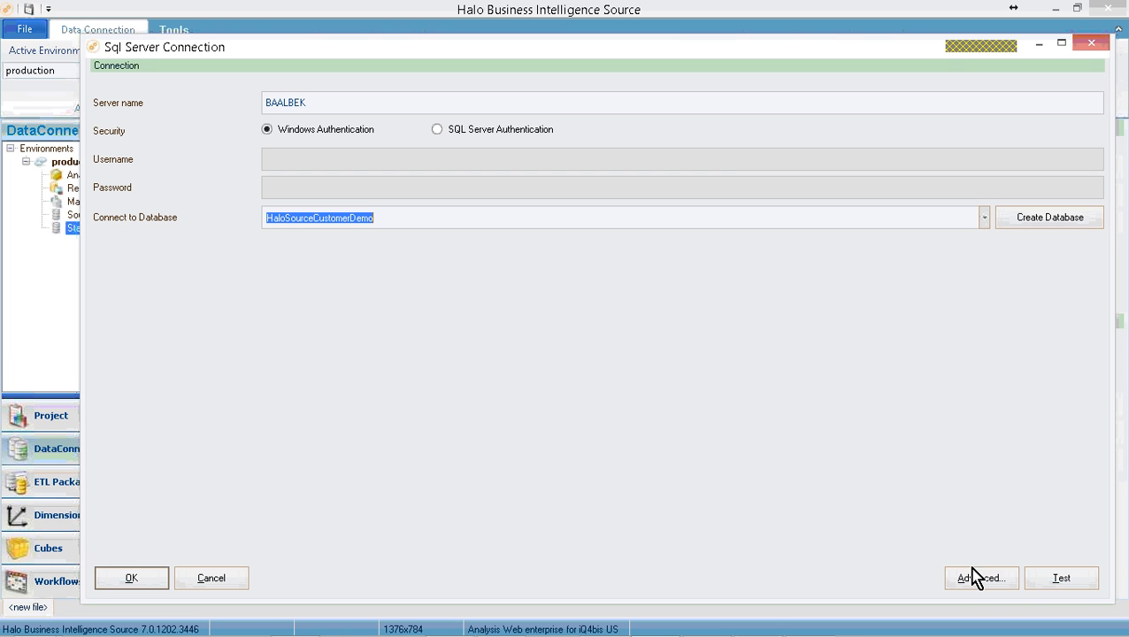
pyautogui.click(1059, 580)
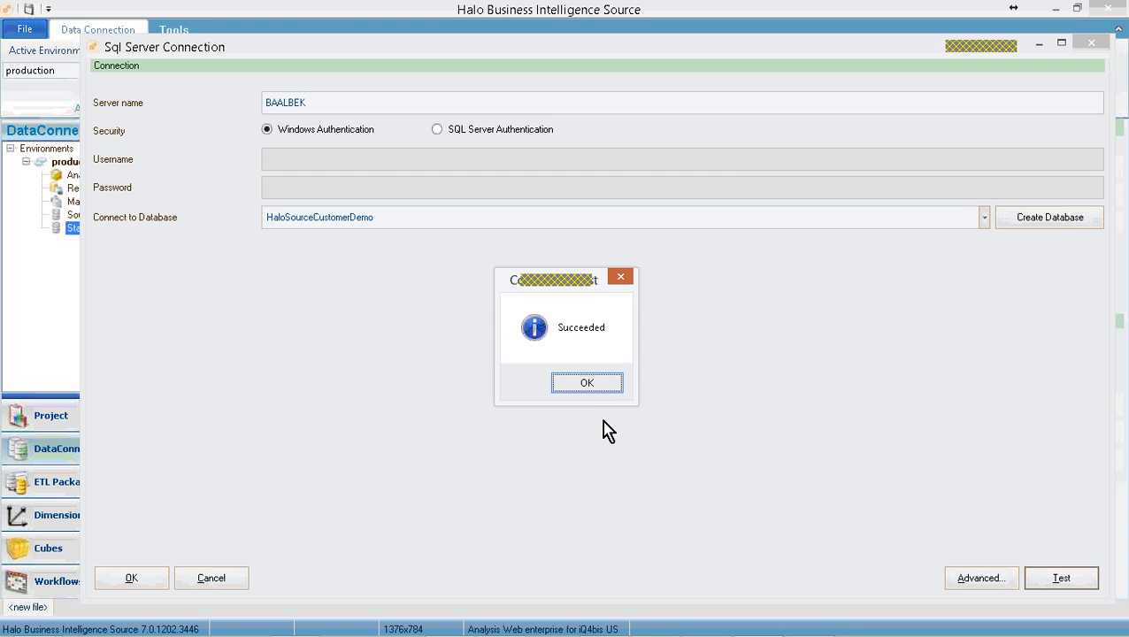
pyautogui.click(586, 383)
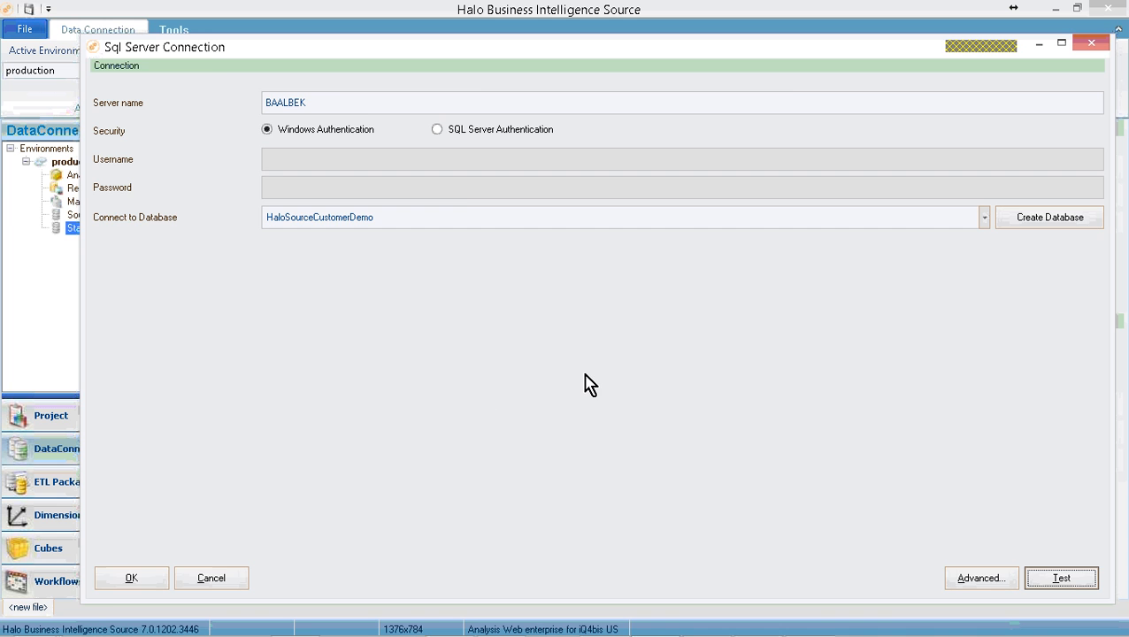
# Step: Save the Staging Area connection settings and refresh the connection's metadata
pyautogui.click(126, 584)
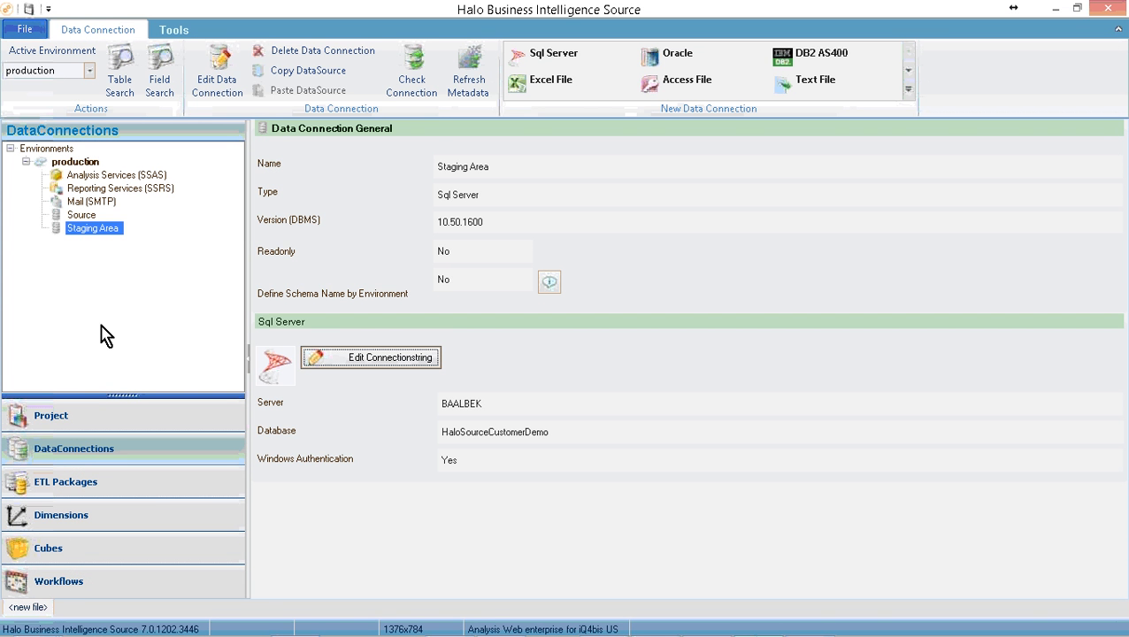
pyautogui.click(466, 92)
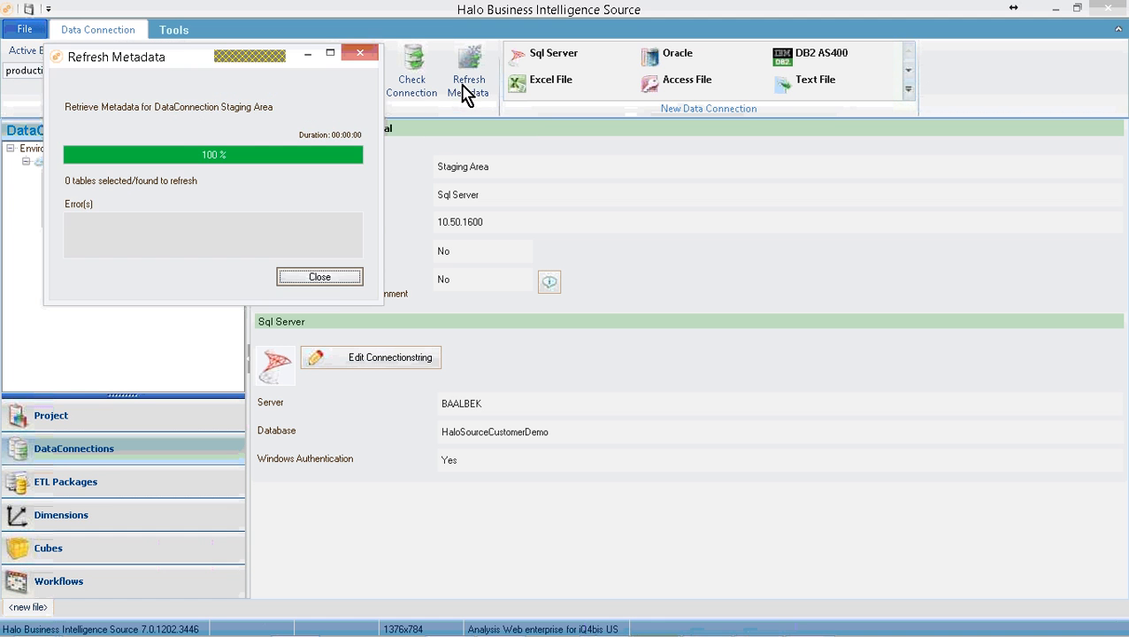
pyautogui.click(319, 277)
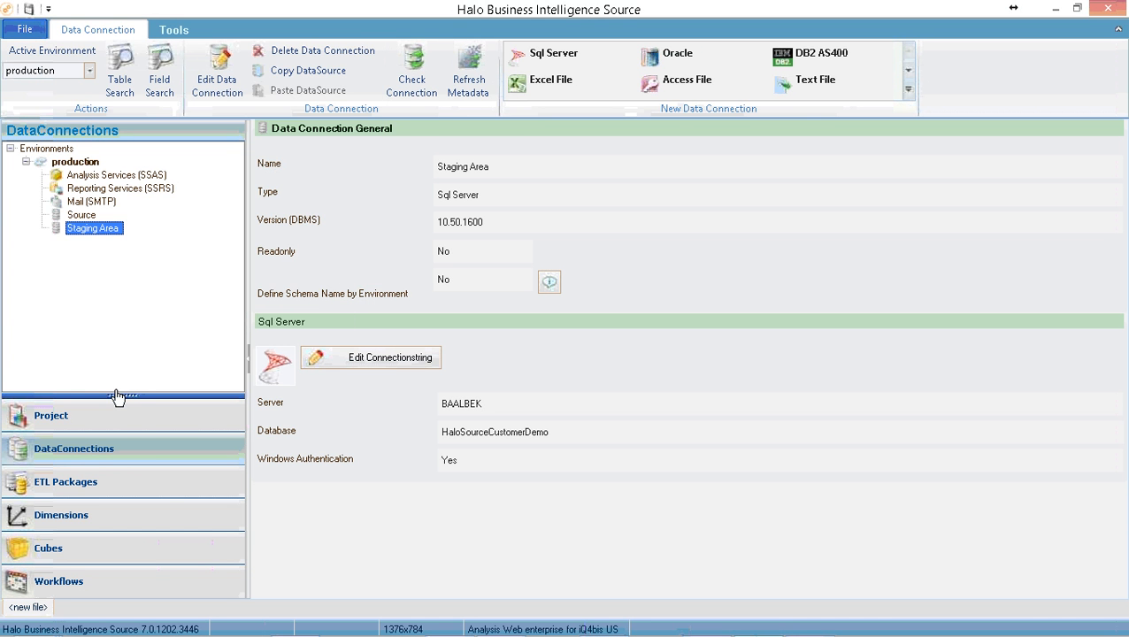
# Step: Start a new ETL package in the Default Phase and base it on the Source connection
pyautogui.click(126, 483)
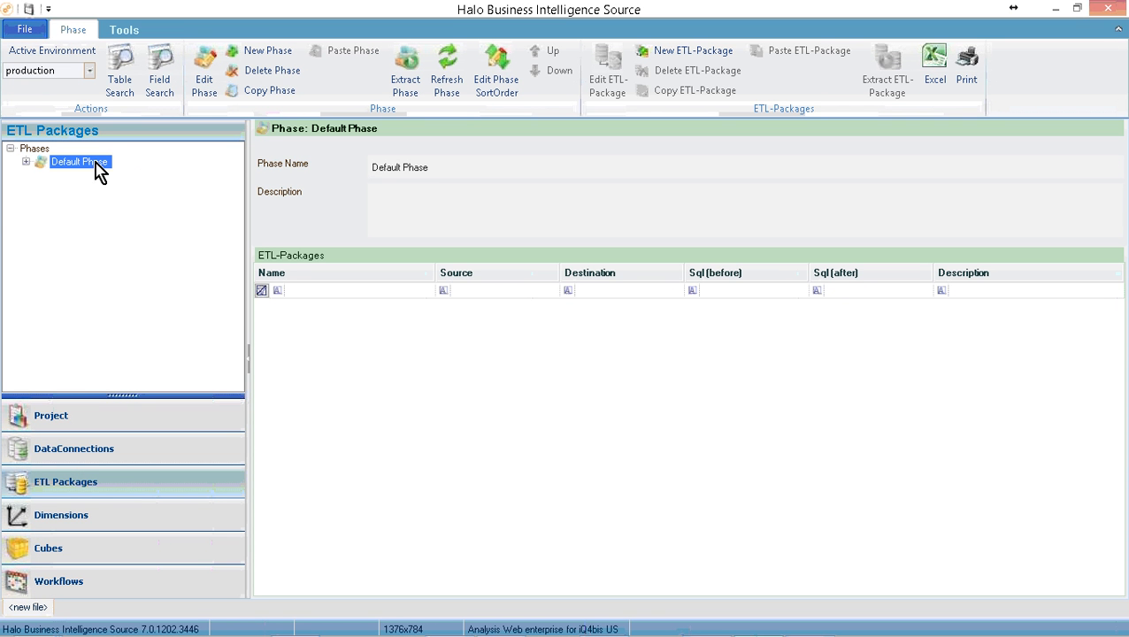
pyautogui.click(26, 162)
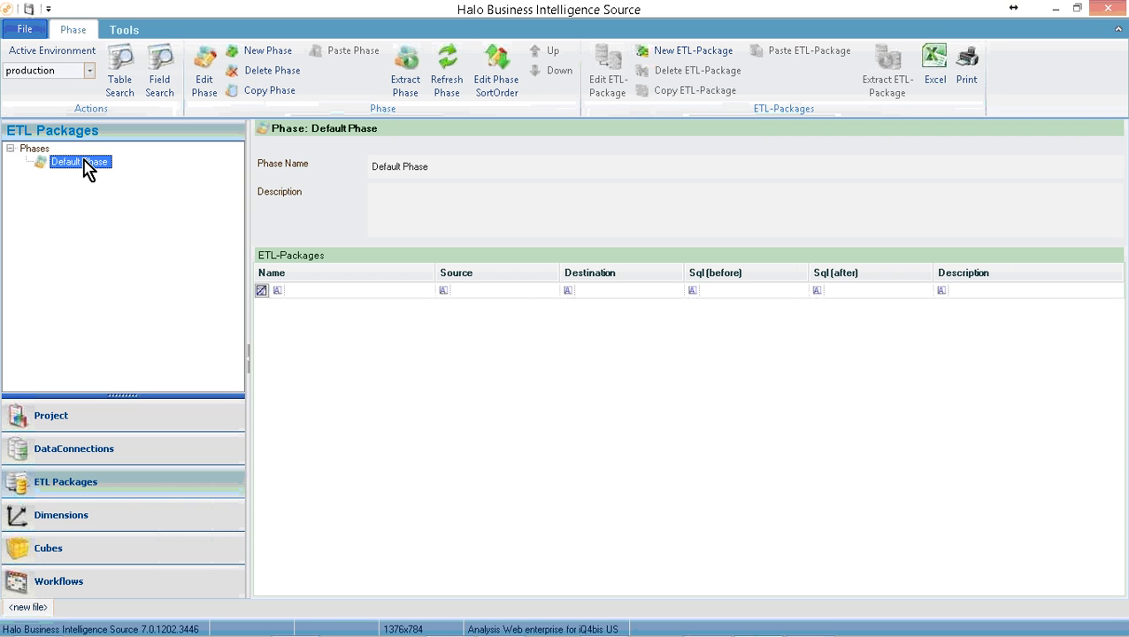
pyautogui.rightClick(89, 170)
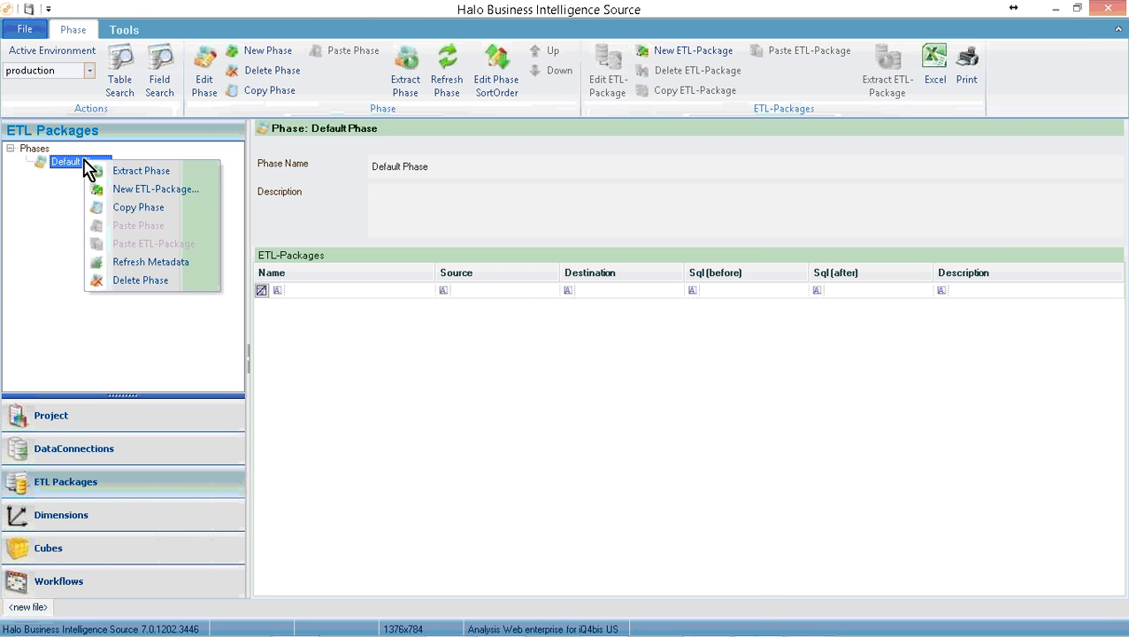
pyautogui.click(141, 190)
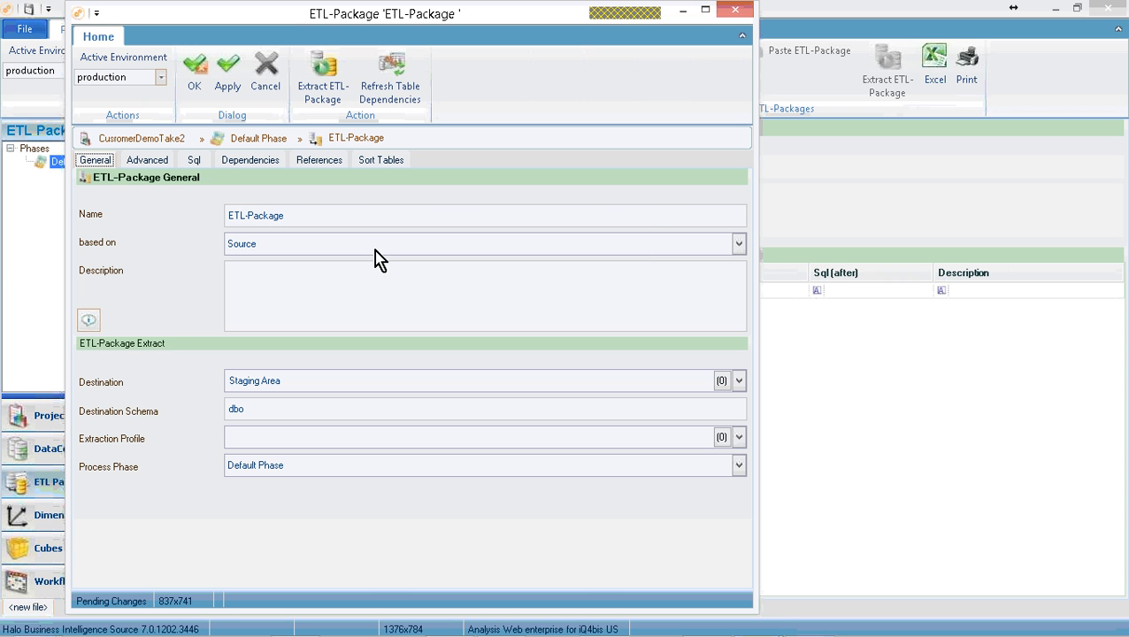
pyautogui.click(739, 243)
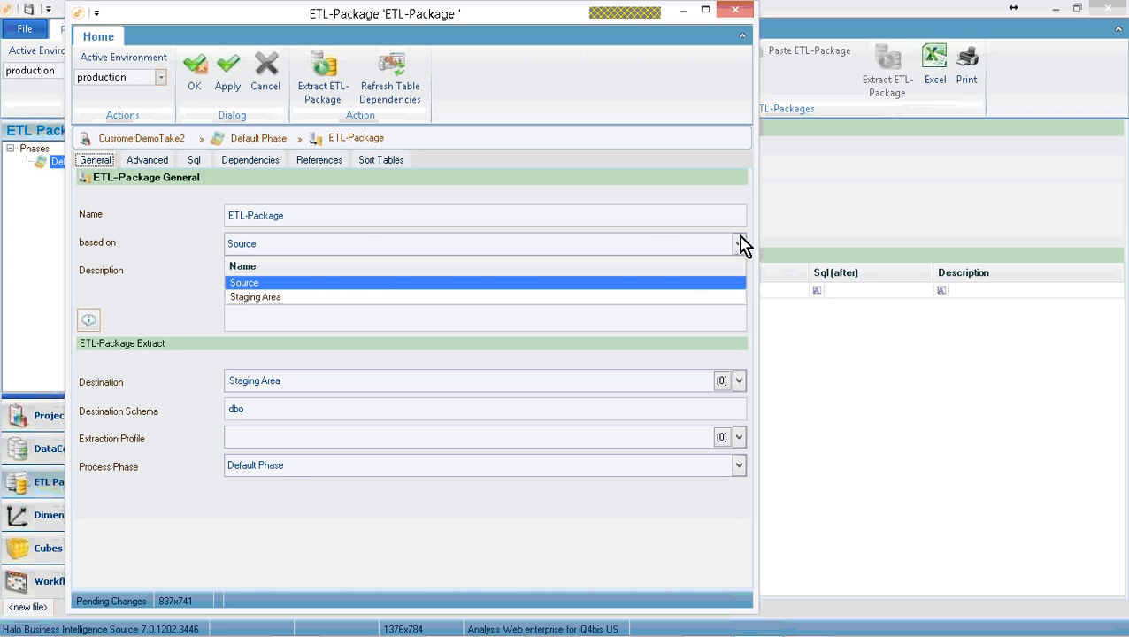
pyautogui.click(295, 284)
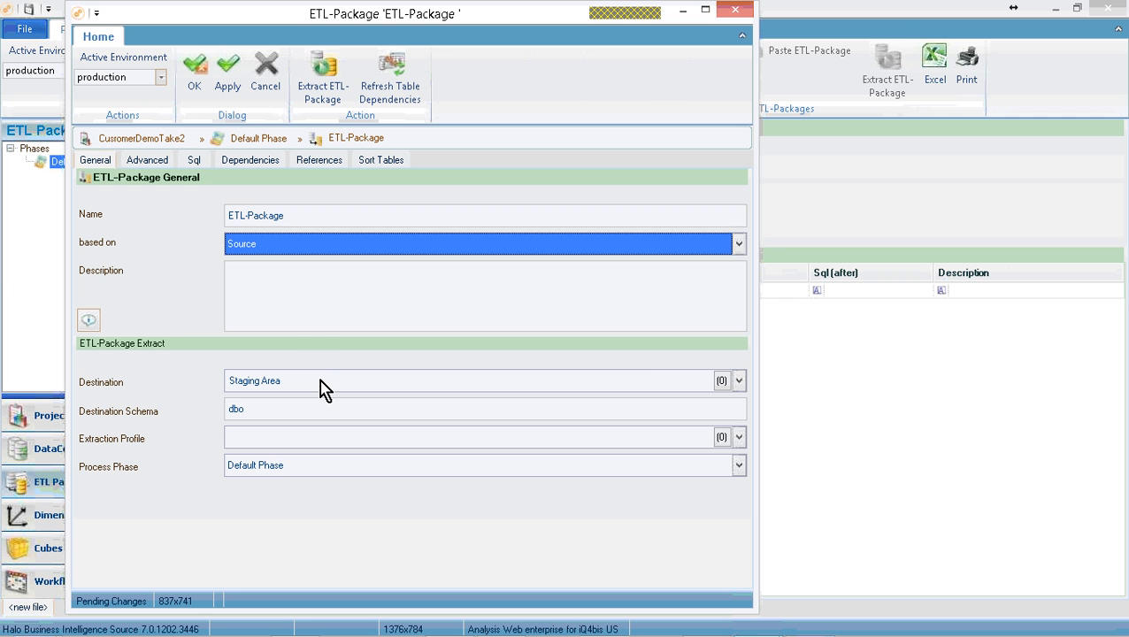
# Step: Set the new ETL package's extraction profile to DefaultExtractionProfile and save the package
pyautogui.click(739, 437)
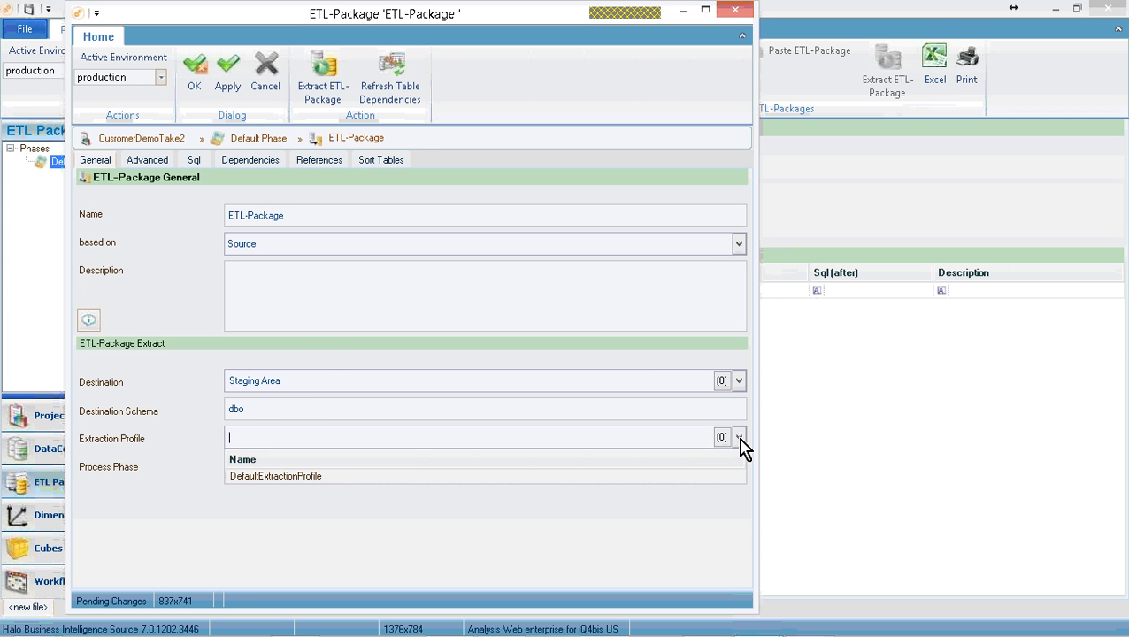
pyautogui.click(334, 477)
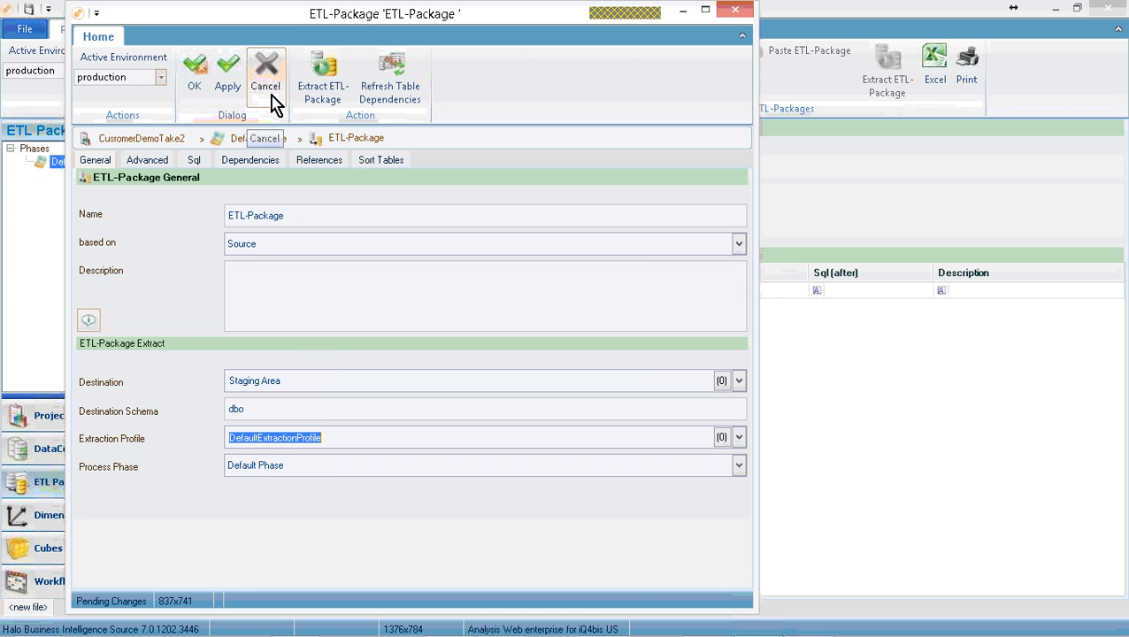
pyautogui.click(195, 84)
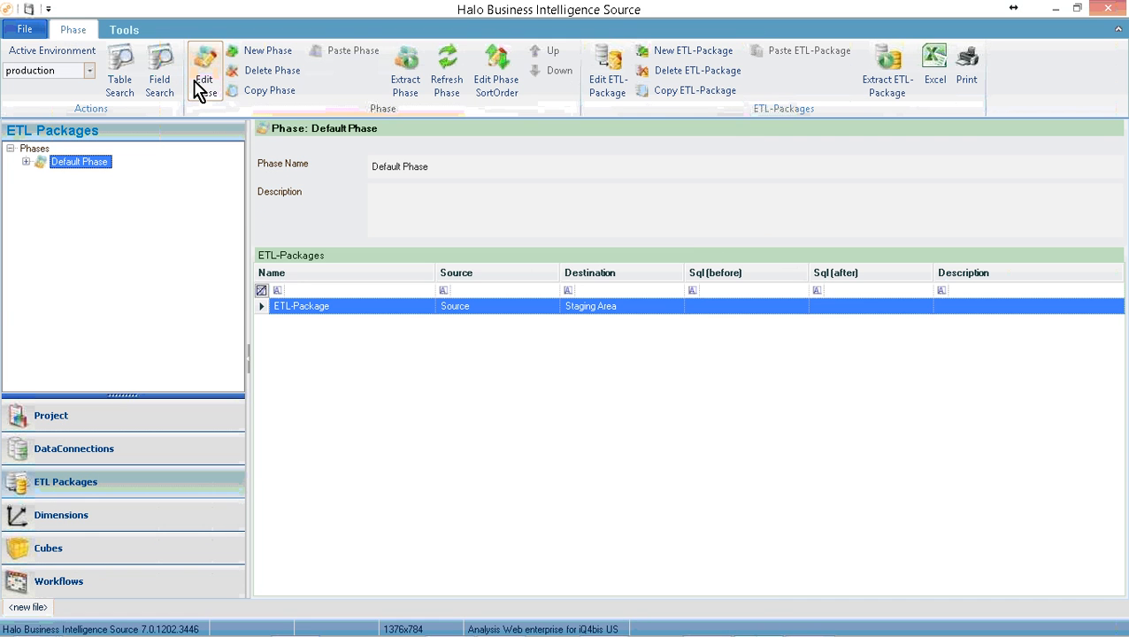
# Step: Start adding a table to the ETL package in the Default Phase and search the source tables by the name filter ABI%
pyautogui.click(27, 162)
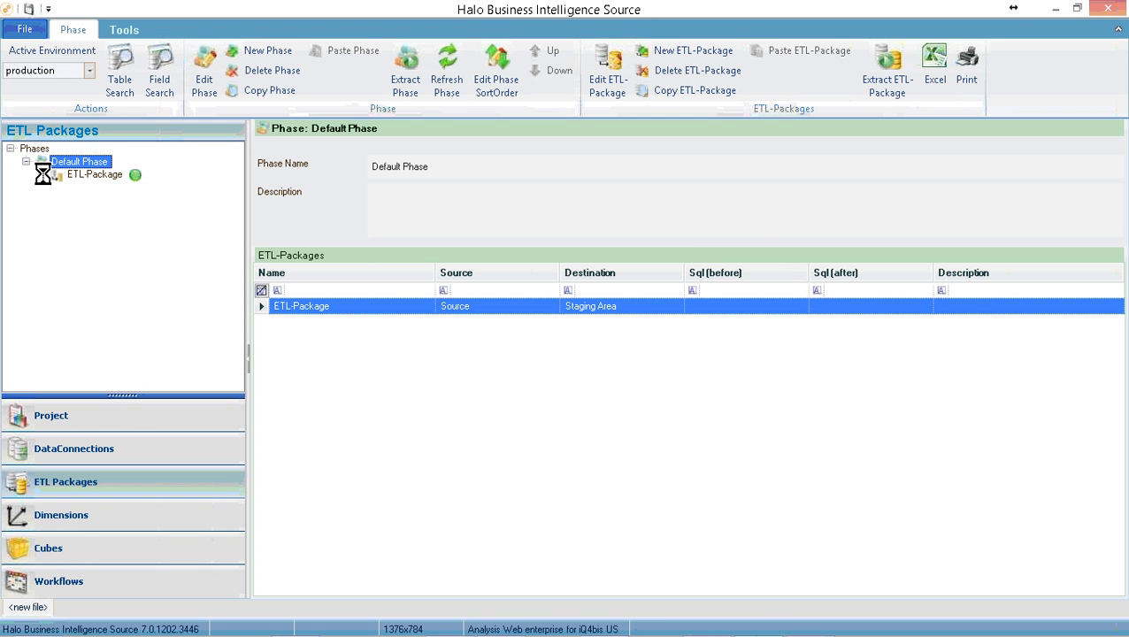
pyautogui.click(69, 176)
pyautogui.rightClick(85, 177)
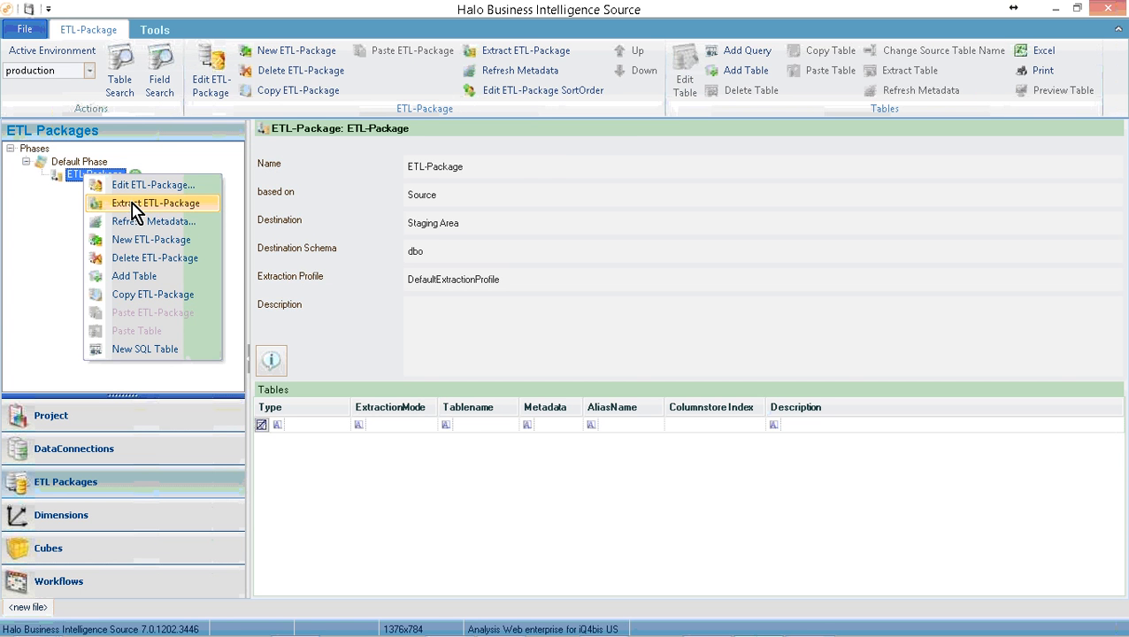
pyautogui.click(155, 270)
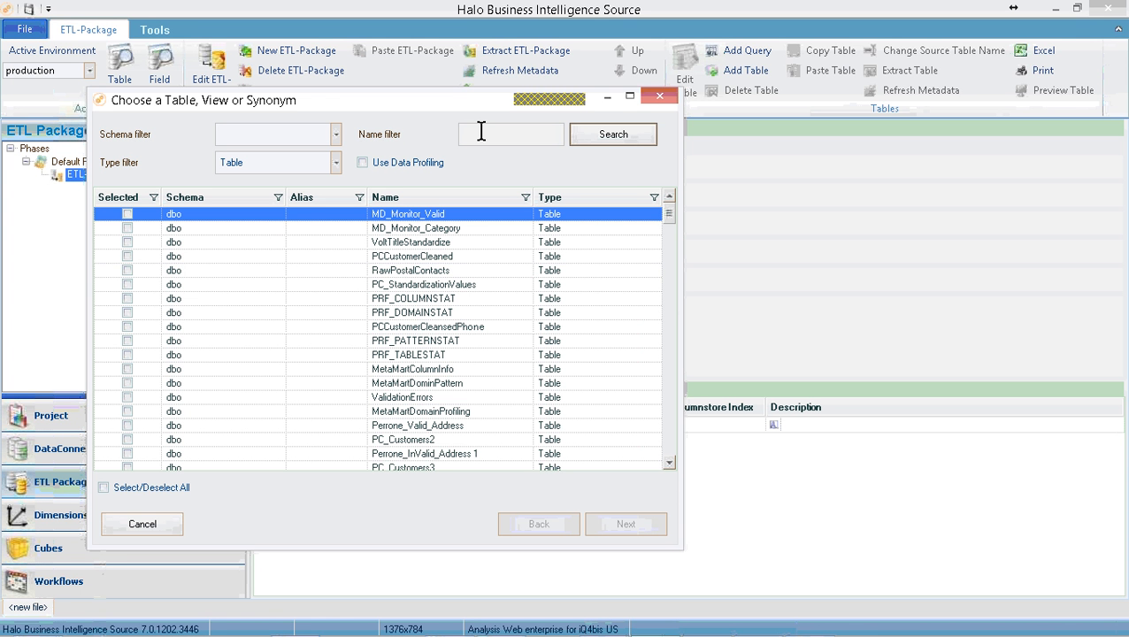
pyautogui.click(481, 131)
pyautogui.write('ABI%')
pyautogui.click(611, 139)
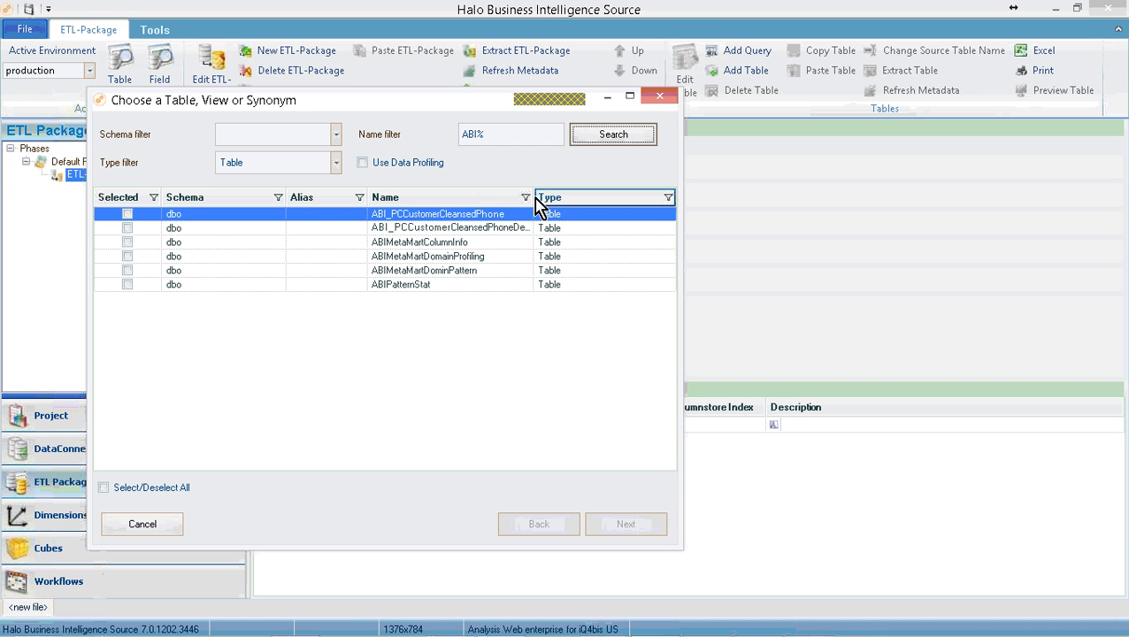
# Step: Choose the ABI_PCCustomerCleansedPhoneDedupe table with data profiling enabled and continue to its column selection
pyautogui.moveTo(534, 198); pyautogui.dragTo(560, 197)
pyautogui.click(128, 228)
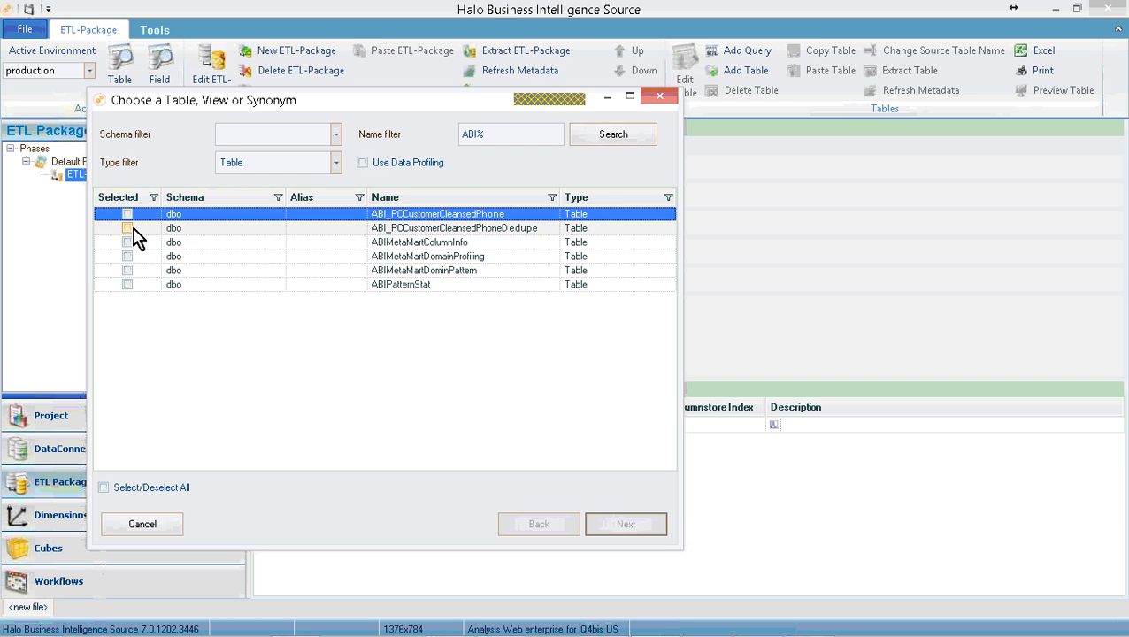
pyautogui.click(128, 228)
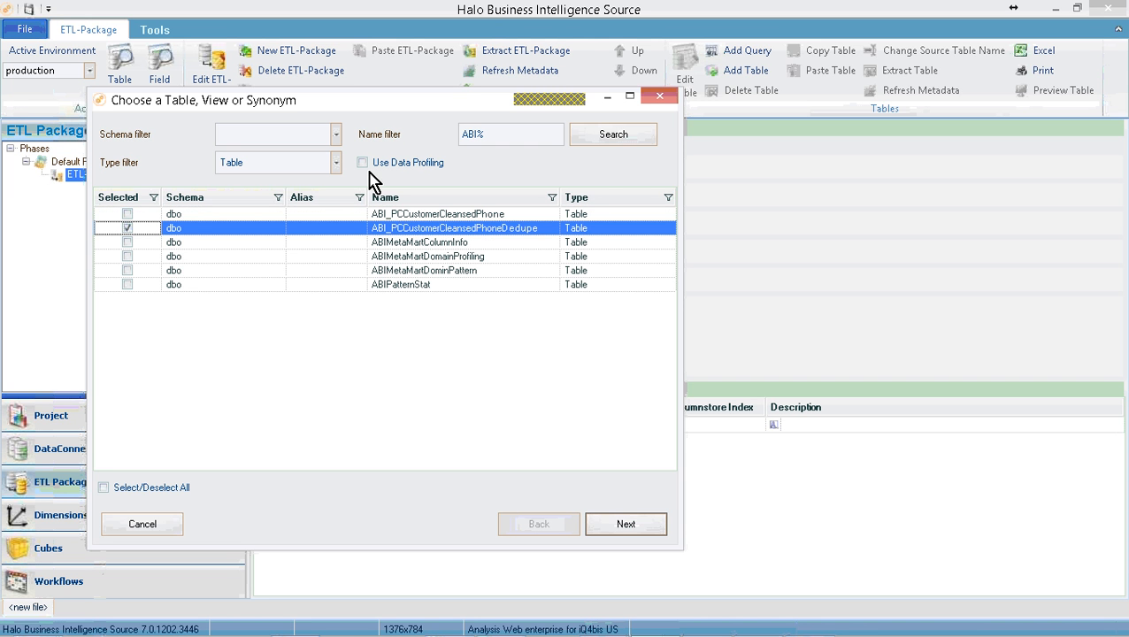
pyautogui.click(363, 163)
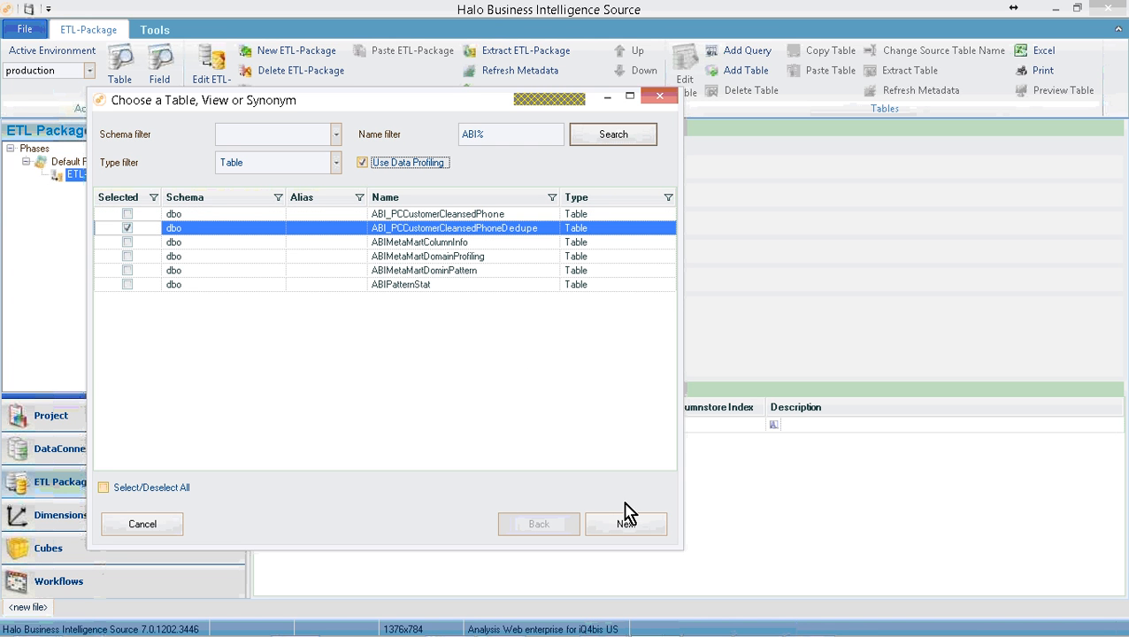
pyautogui.click(624, 522)
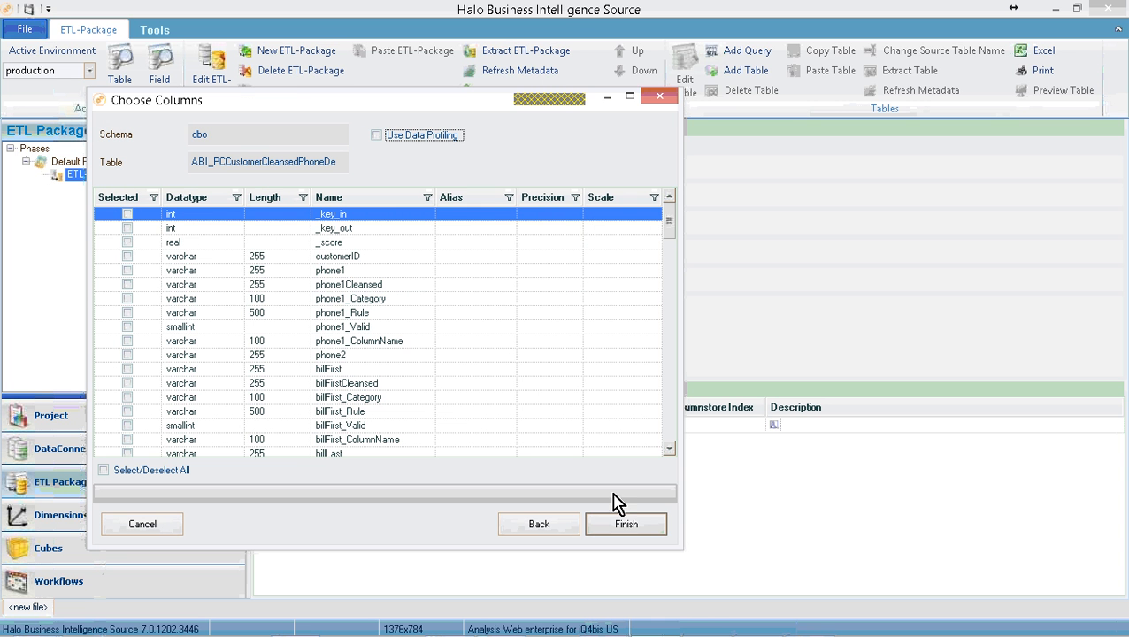
# Step: Turn on data profiling for the table's columns and examine their profile statistics, including the top 5 values
pyautogui.click(378, 137)
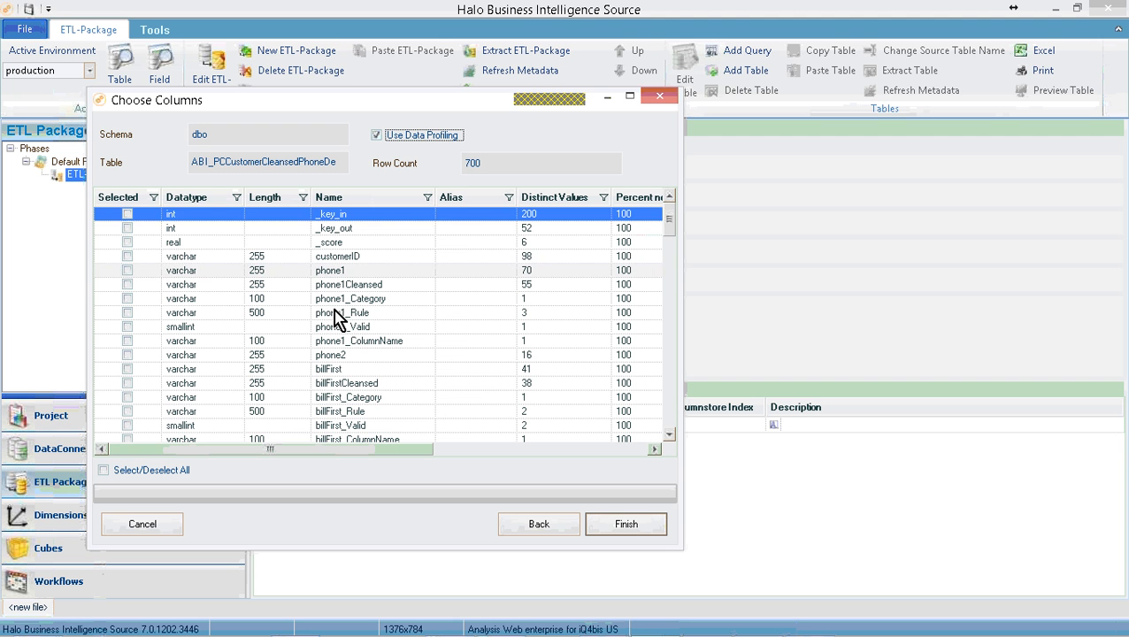
pyautogui.click(126, 270)
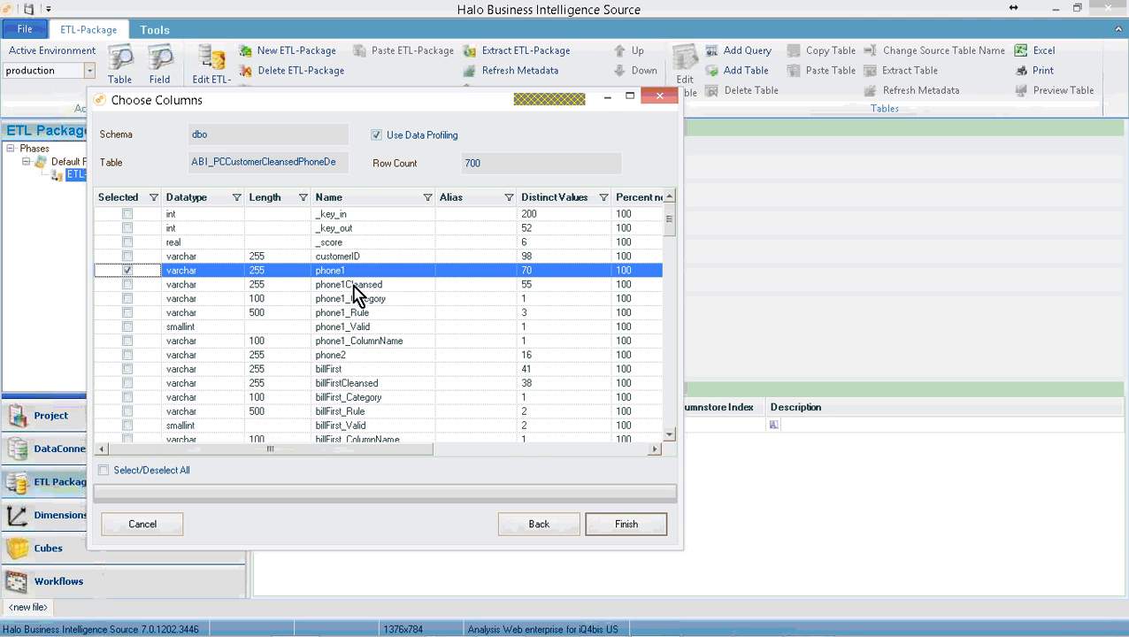
pyautogui.click(621, 450)
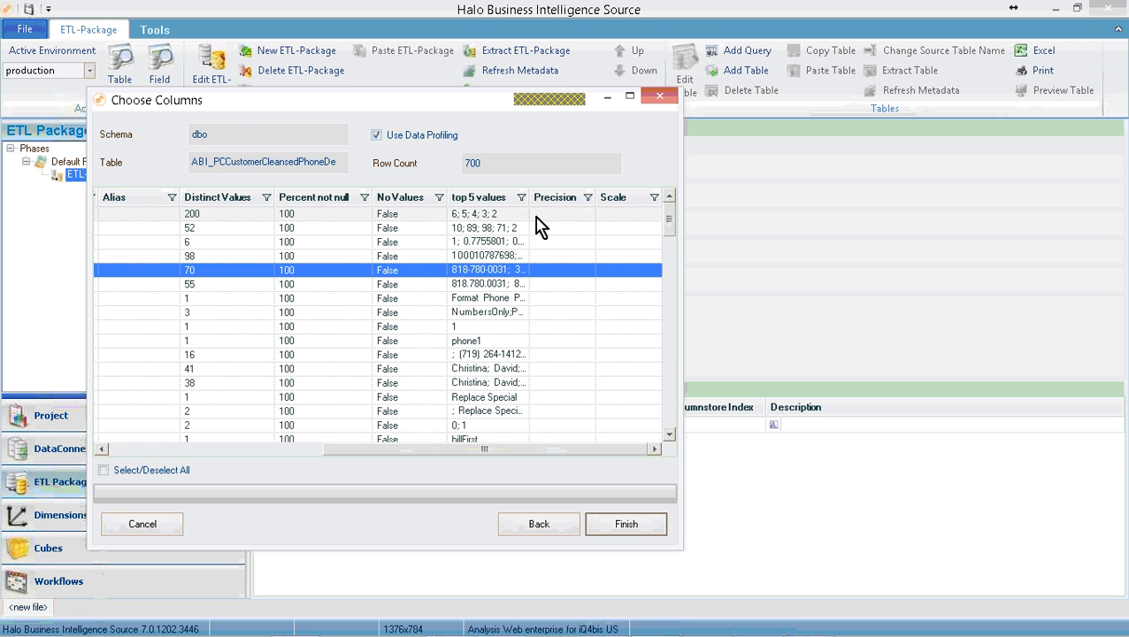
pyautogui.moveTo(530, 196); pyautogui.dragTo(620, 195)
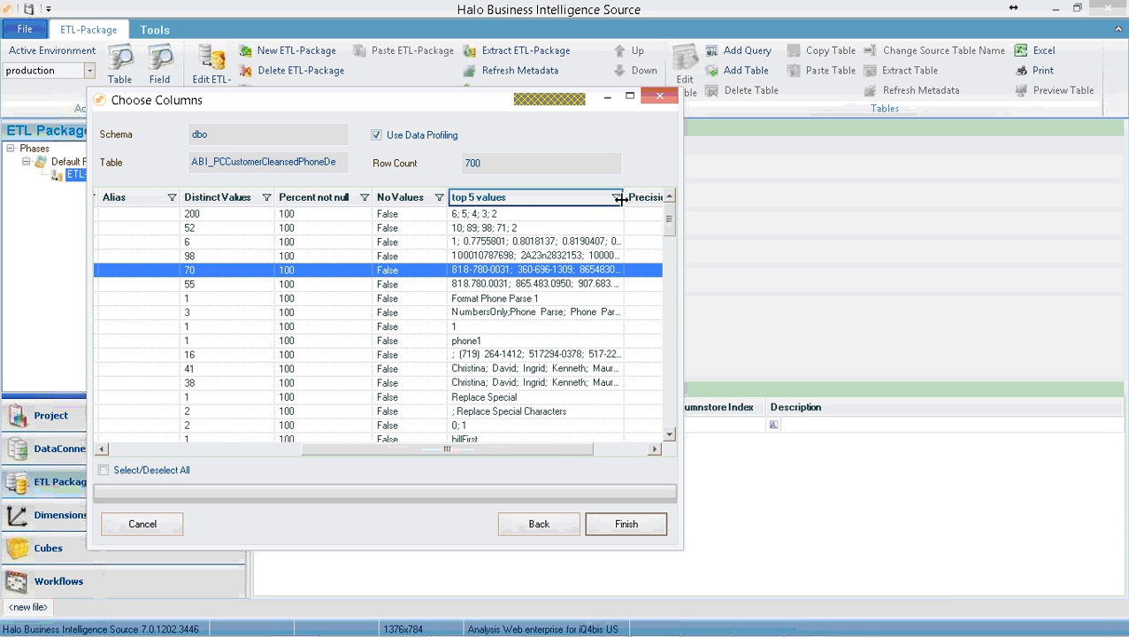
pyautogui.click(141, 449)
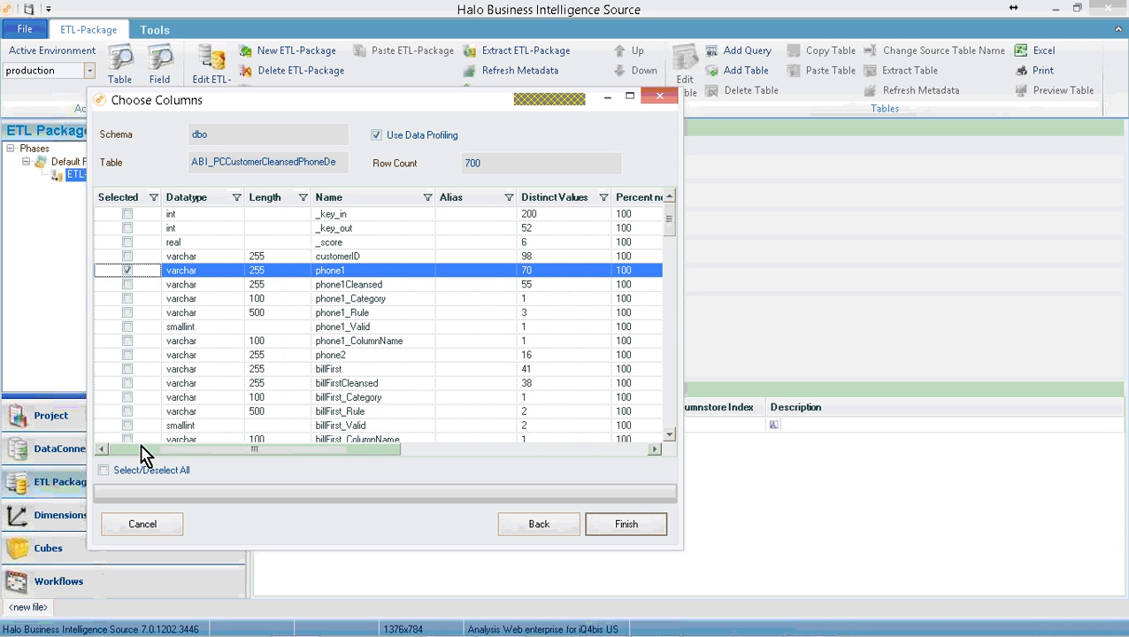
pyautogui.click(128, 271)
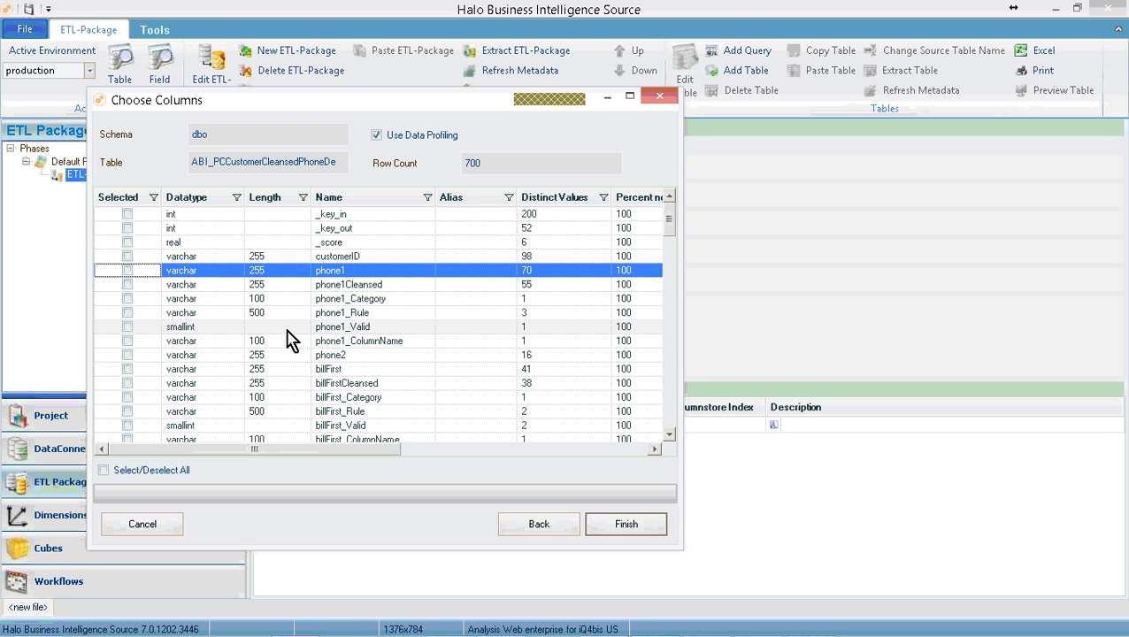
# Step: Select the phone1Cleansed, billFirstCleansed and billLast columns for the table
pyautogui.click(127, 285)
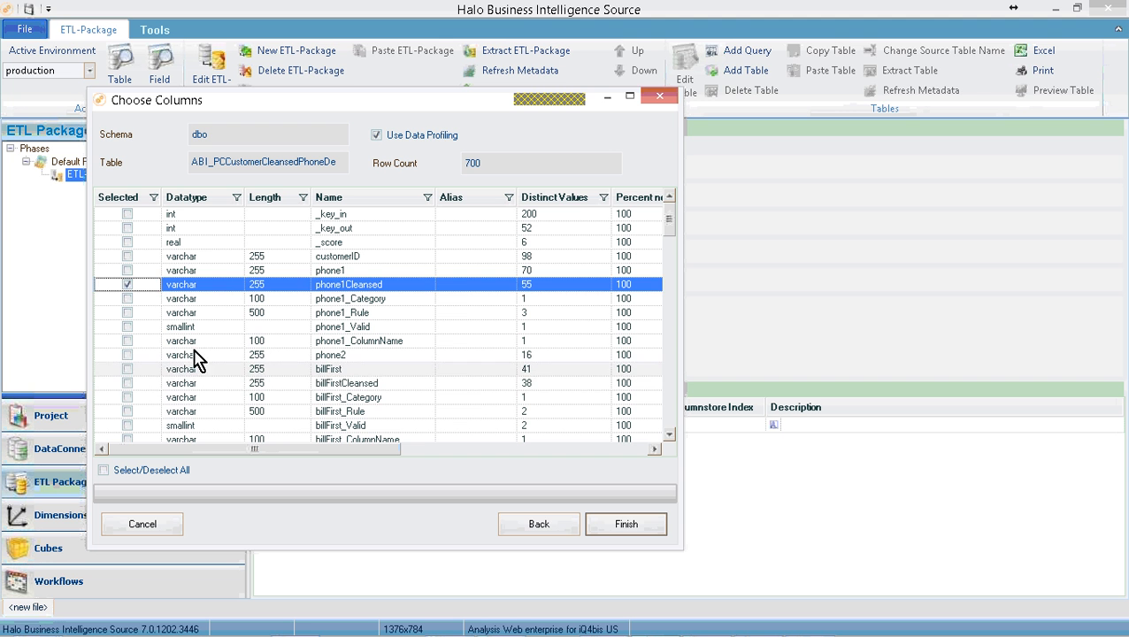
pyautogui.click(127, 383)
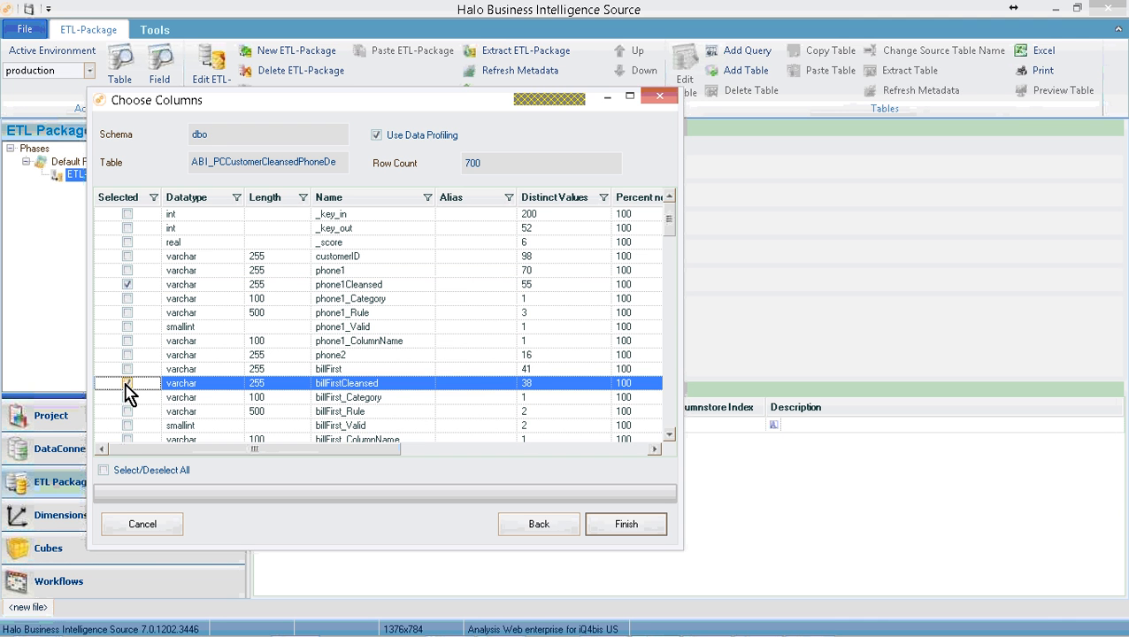
pyautogui.scroll(-3, 256, 386)
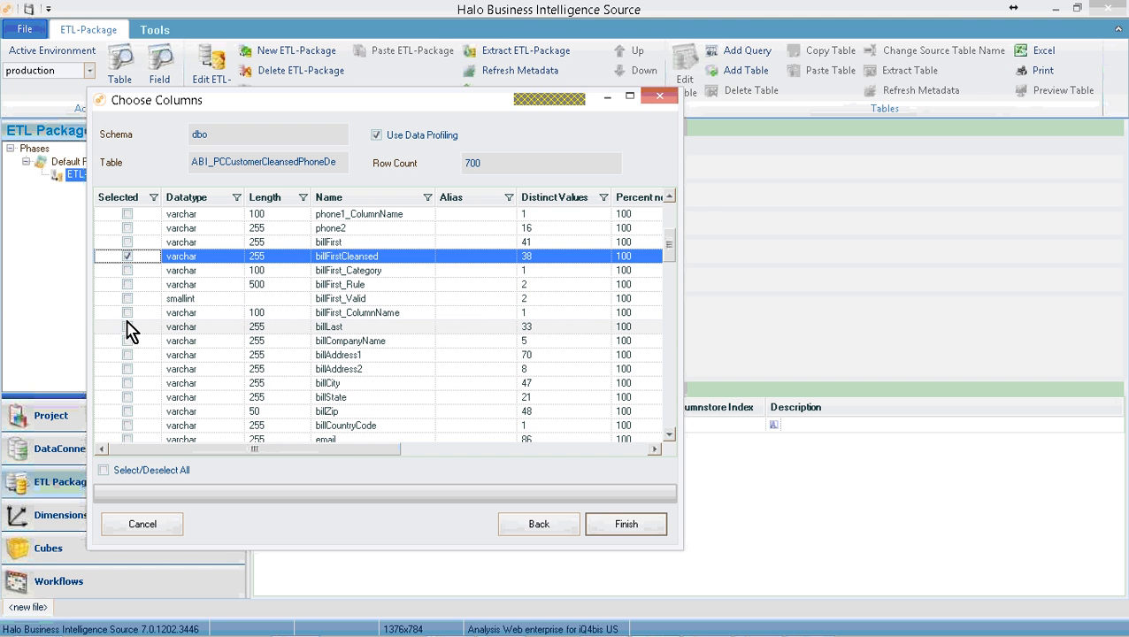
pyautogui.click(127, 326)
# Step: Include the billCity, billState and billZip columns and finish adding the table to the ETL package
pyautogui.scroll(-2, 255, 376)
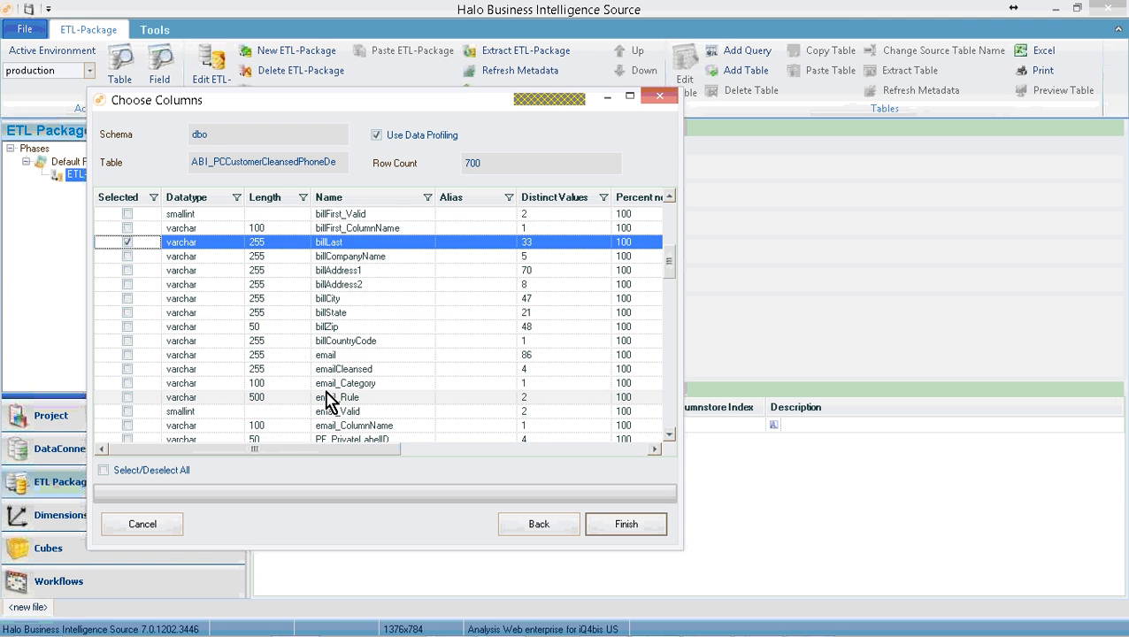
pyautogui.scroll(-1, 327, 398)
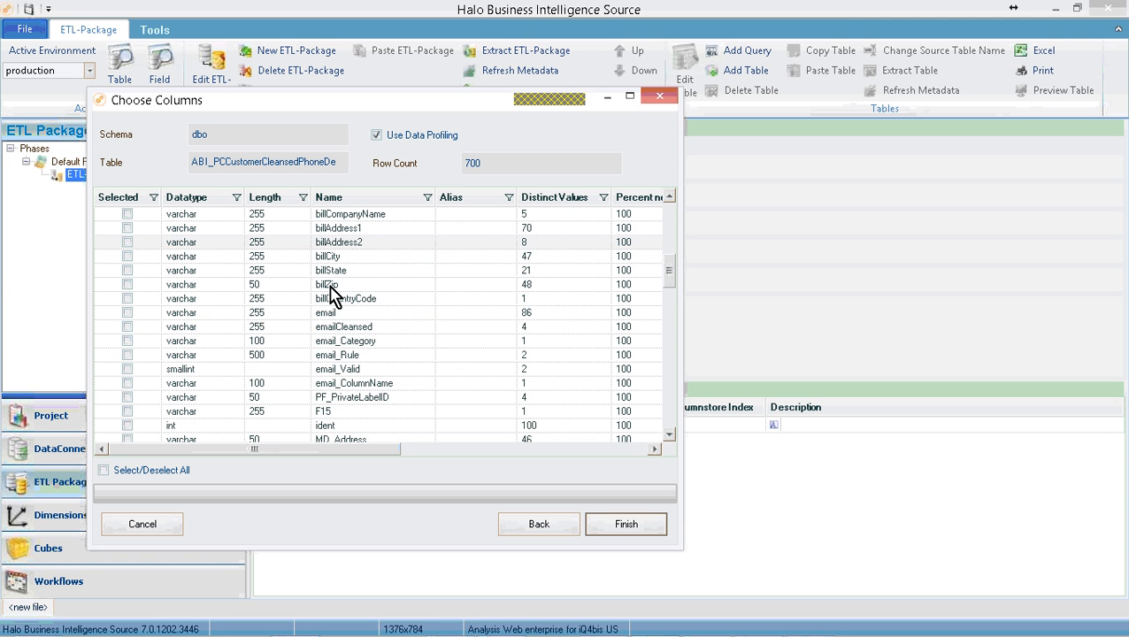
pyautogui.click(128, 256)
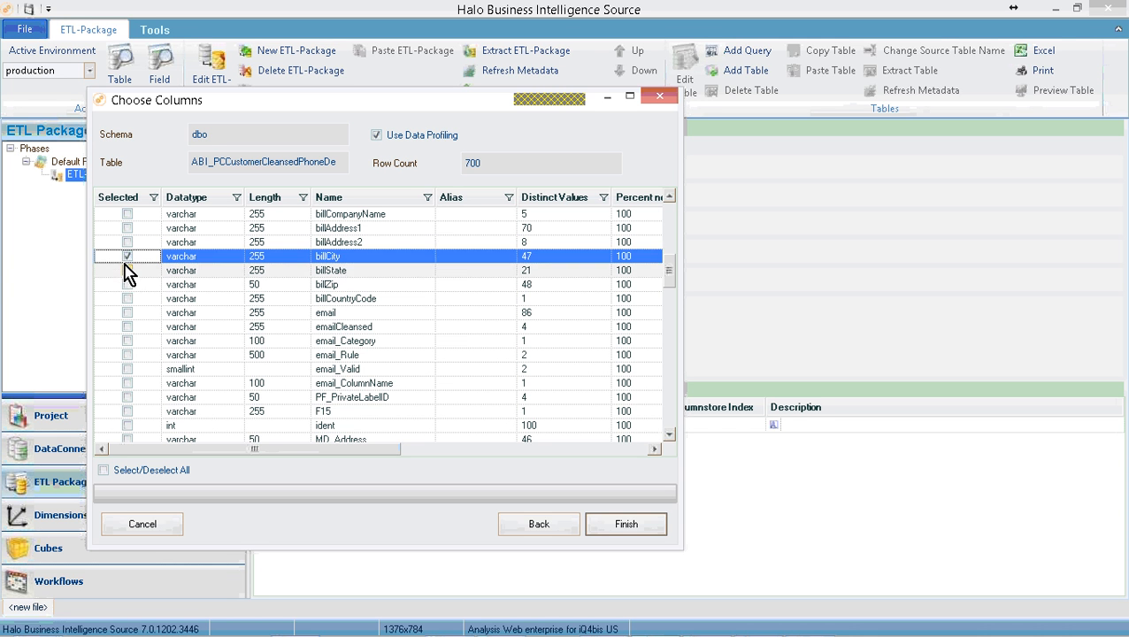
pyautogui.click(128, 270)
pyautogui.click(127, 284)
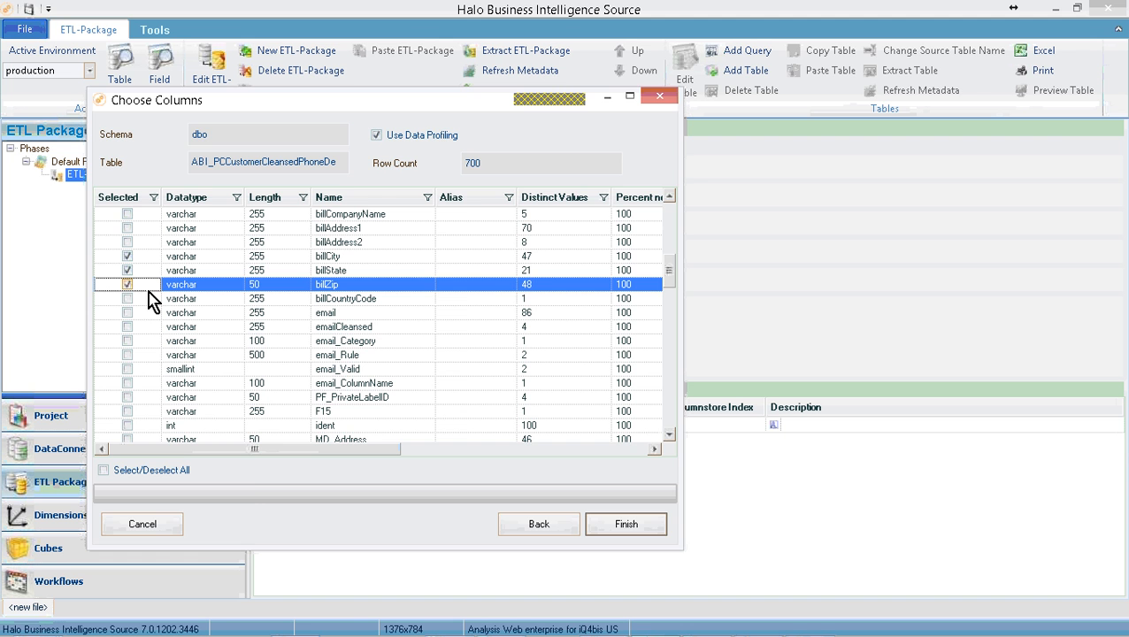
pyautogui.click(625, 525)
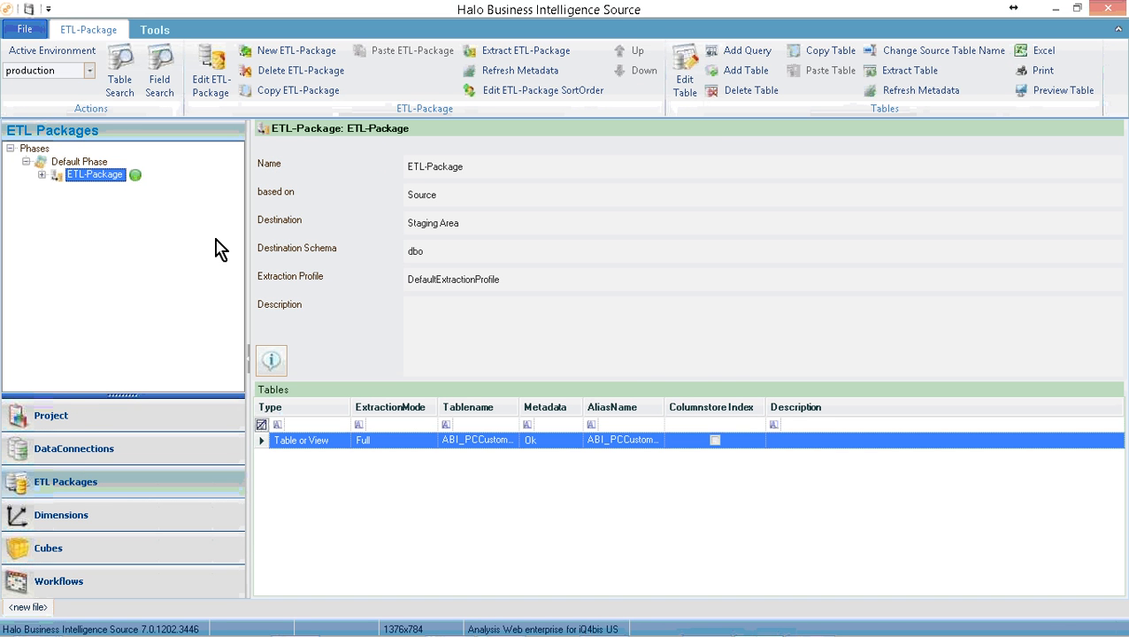
# Step: Add the ident field to the ABI_PCCustomerCleansedPhoneDedupe table in the ETL package and save the table
pyautogui.click(43, 176)
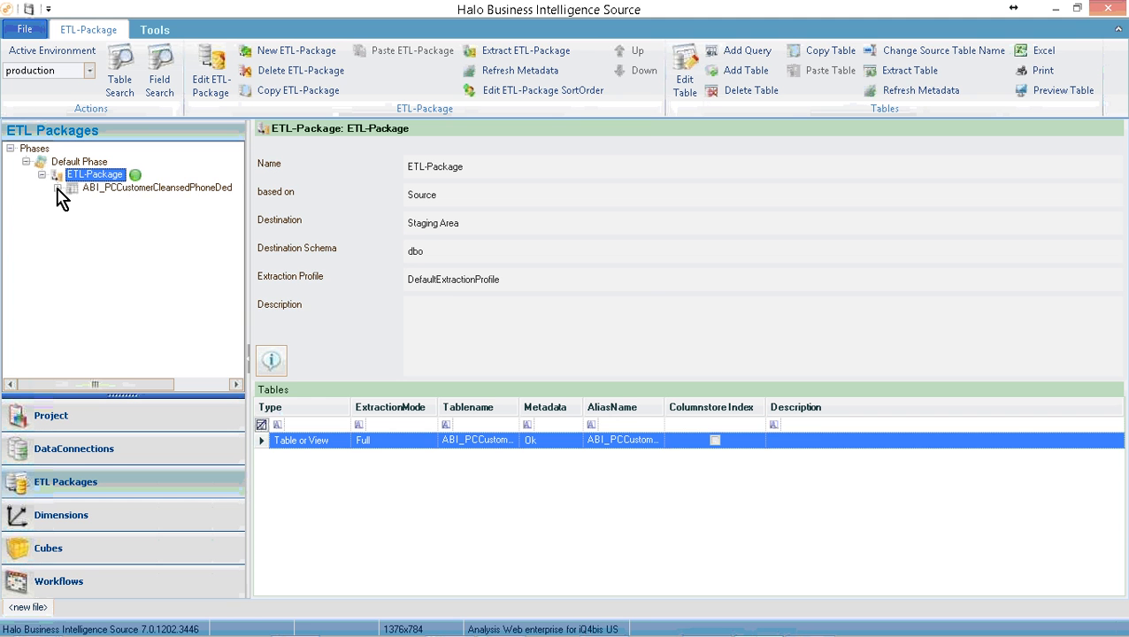
pyautogui.click(57, 189)
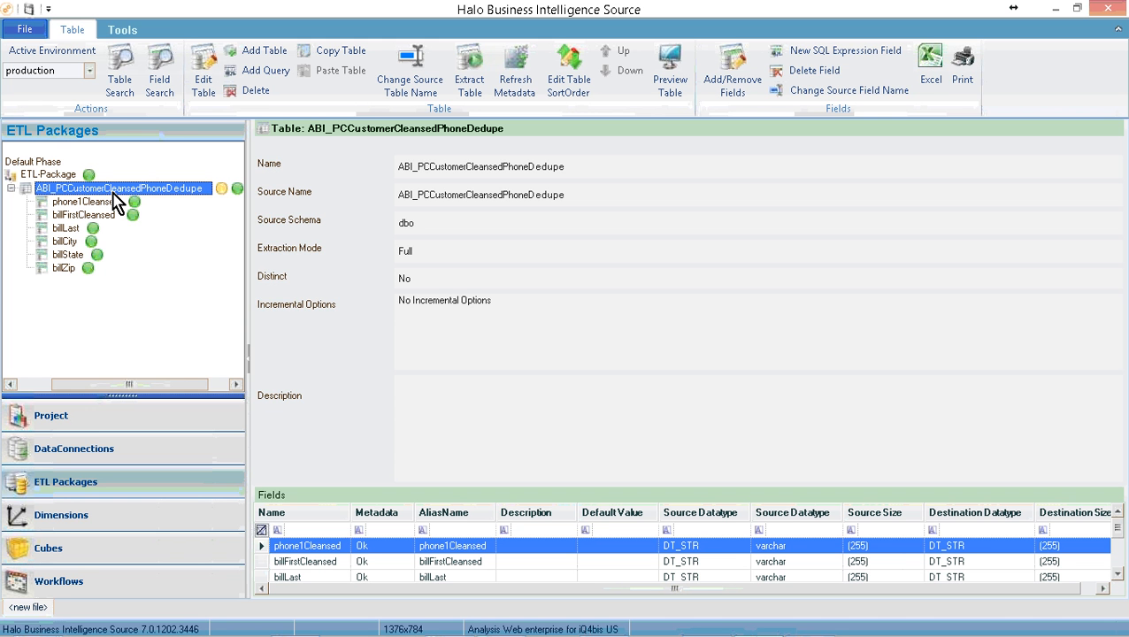
pyautogui.rightClick(114, 194)
pyautogui.click(144, 203)
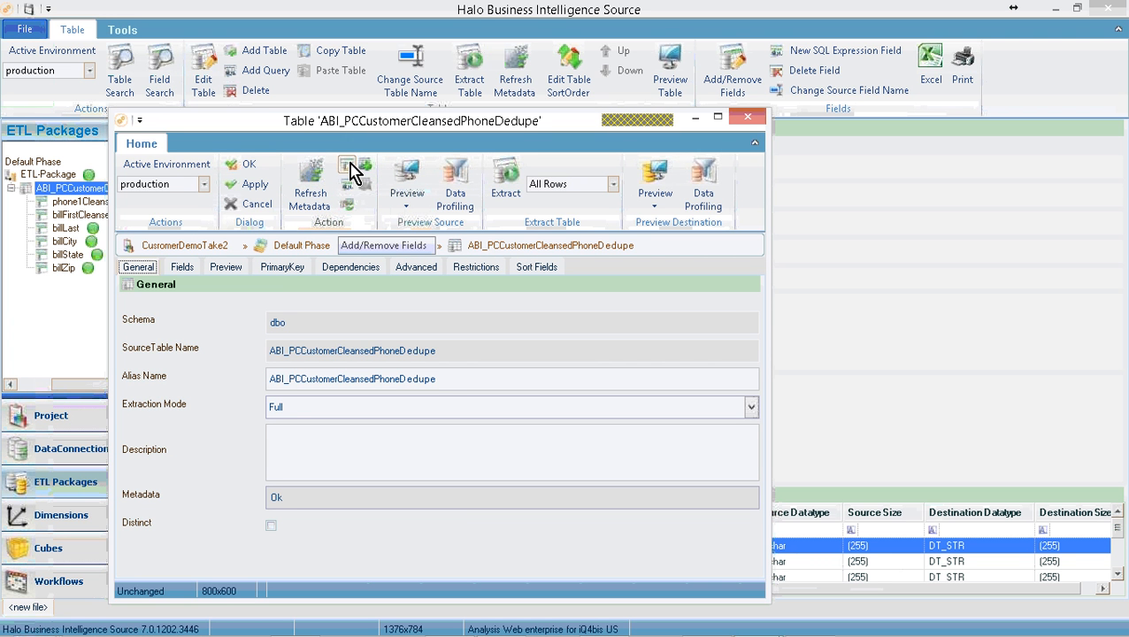
pyautogui.click(352, 171)
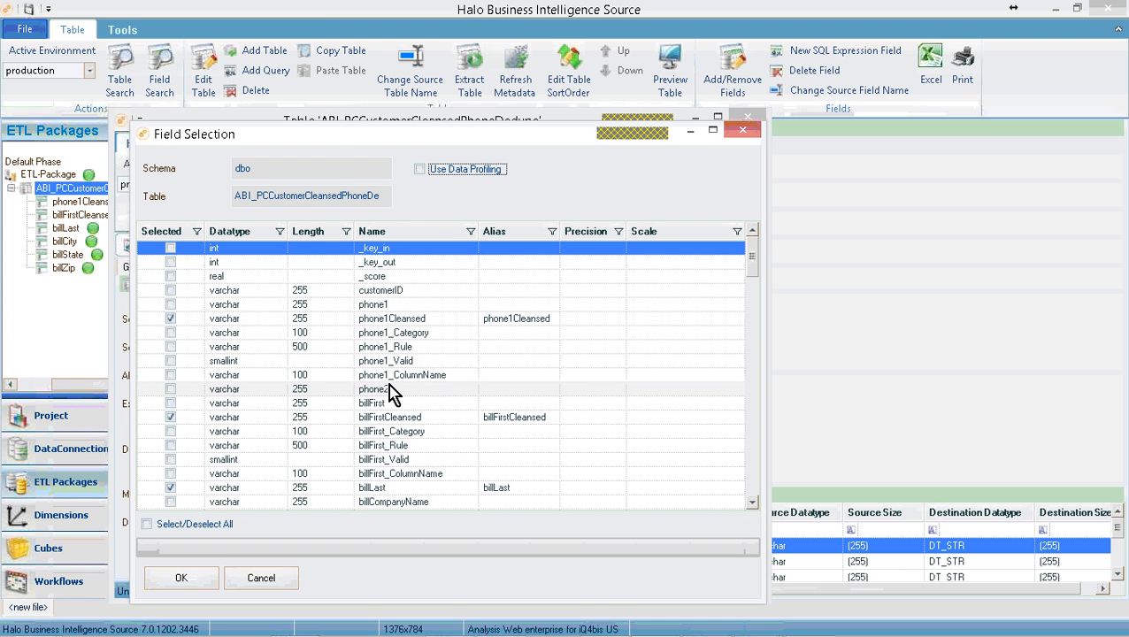
pyautogui.click(750, 489)
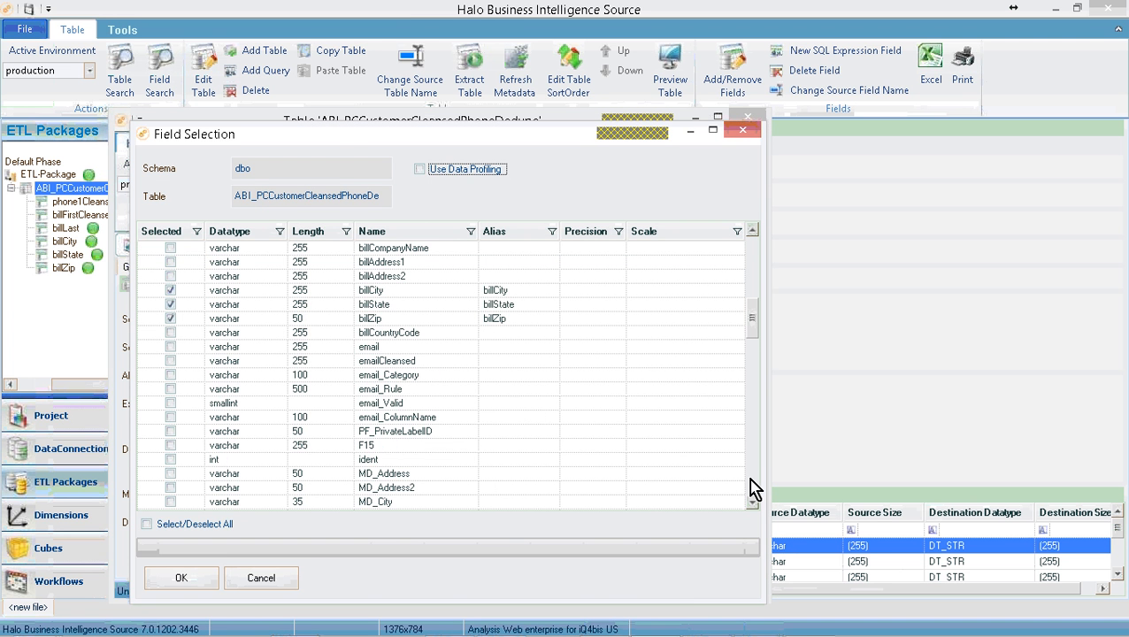
pyautogui.click(168, 462)
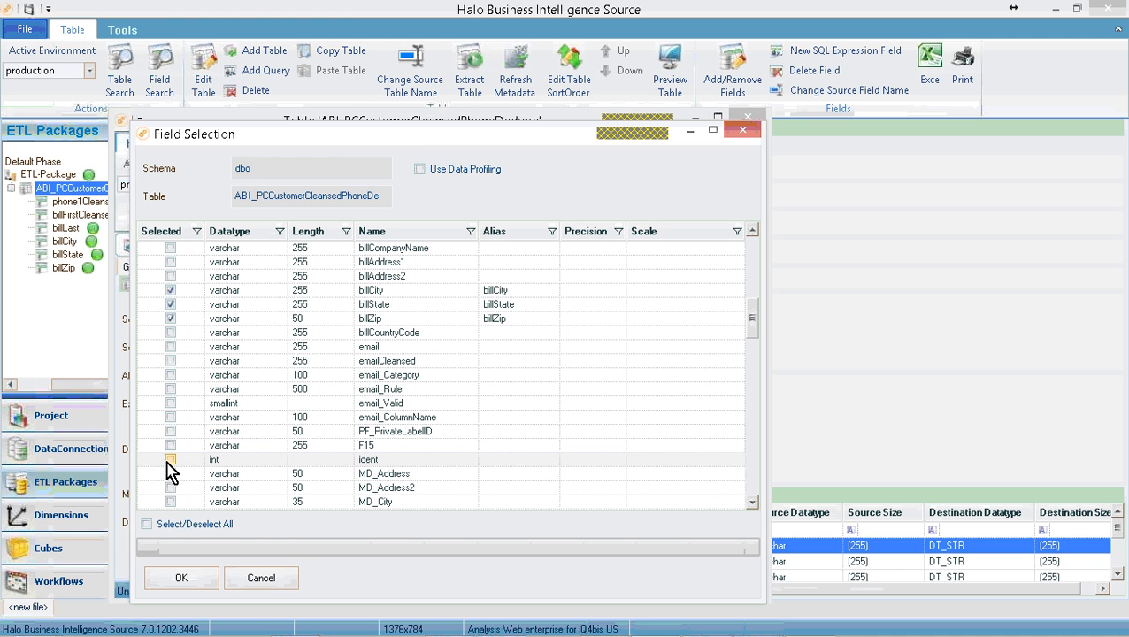
pyautogui.click(168, 460)
pyautogui.click(203, 580)
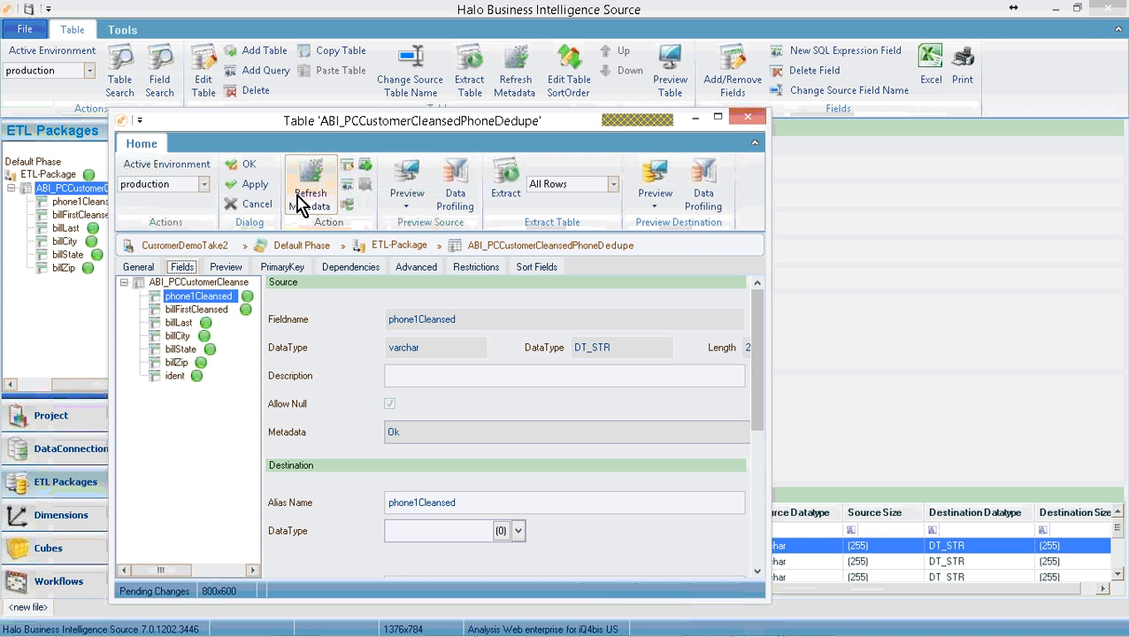
pyautogui.click(248, 166)
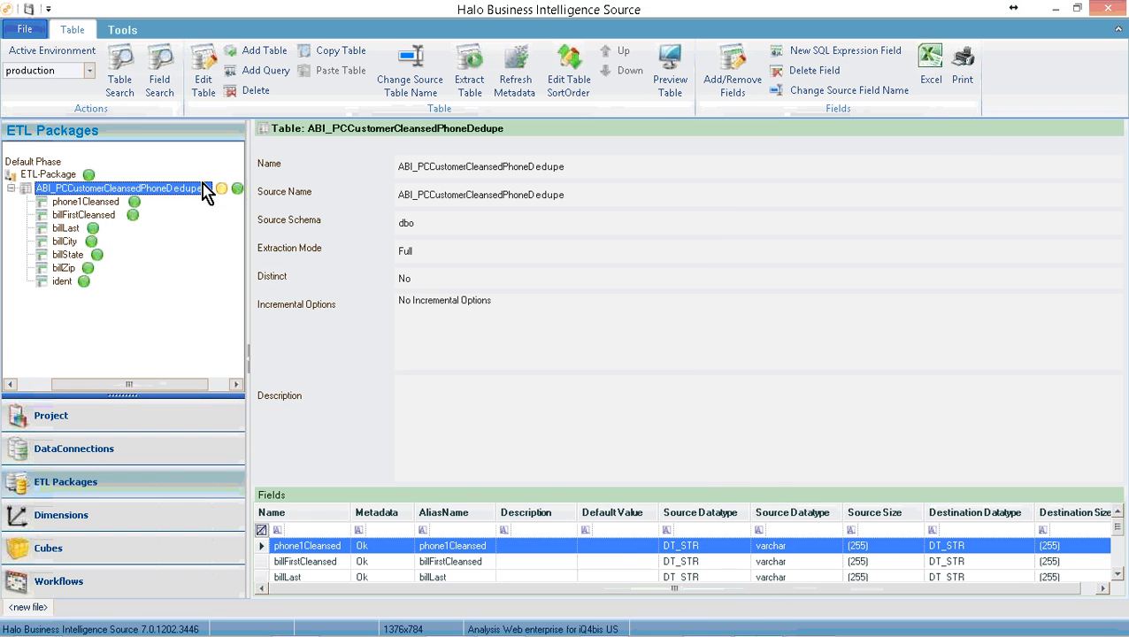
pyautogui.rightClick(108, 191)
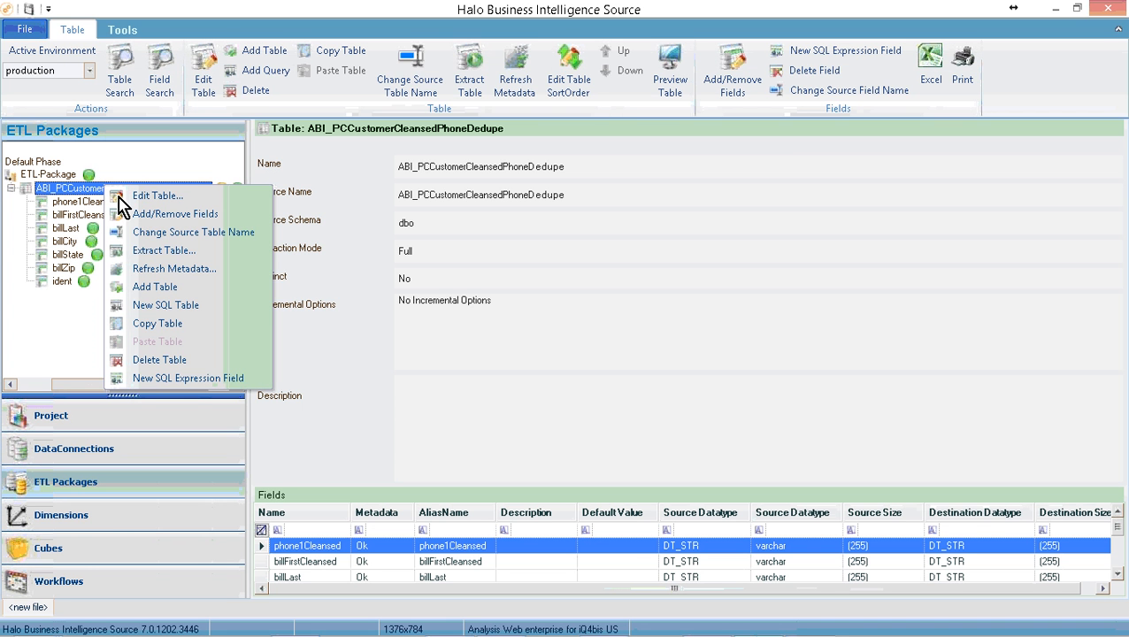
pyautogui.click(75, 193)
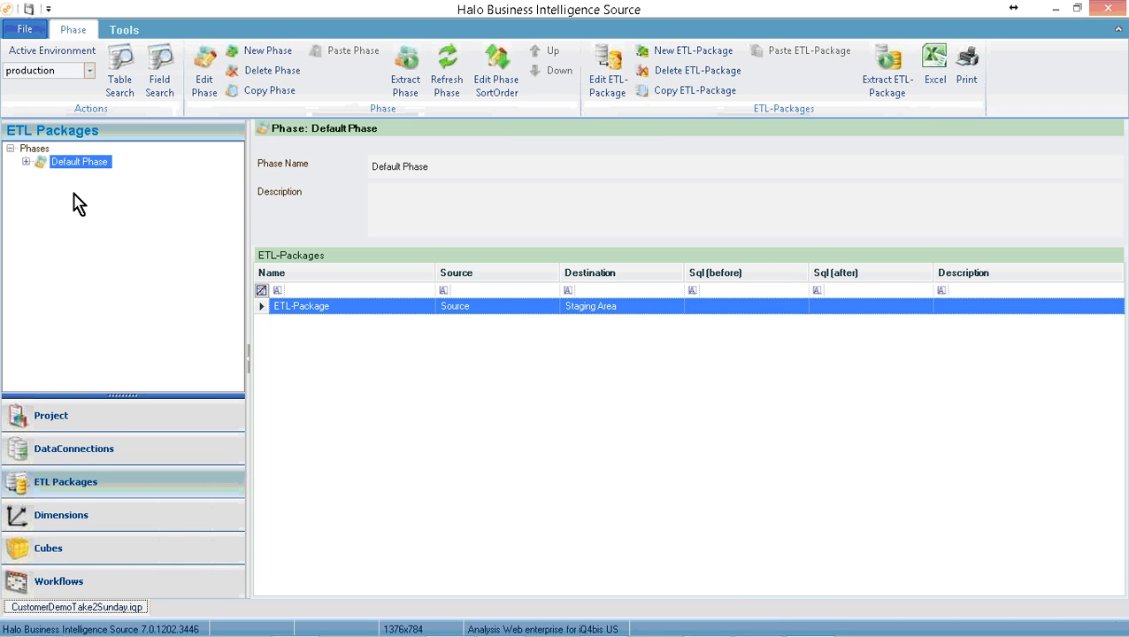
# Step: Extract the Default Phase's ETL-Package into the Staging Area and show the fields of its ABI_PCCustomerCleansedPhoneDedupe table
pyautogui.click(26, 163)
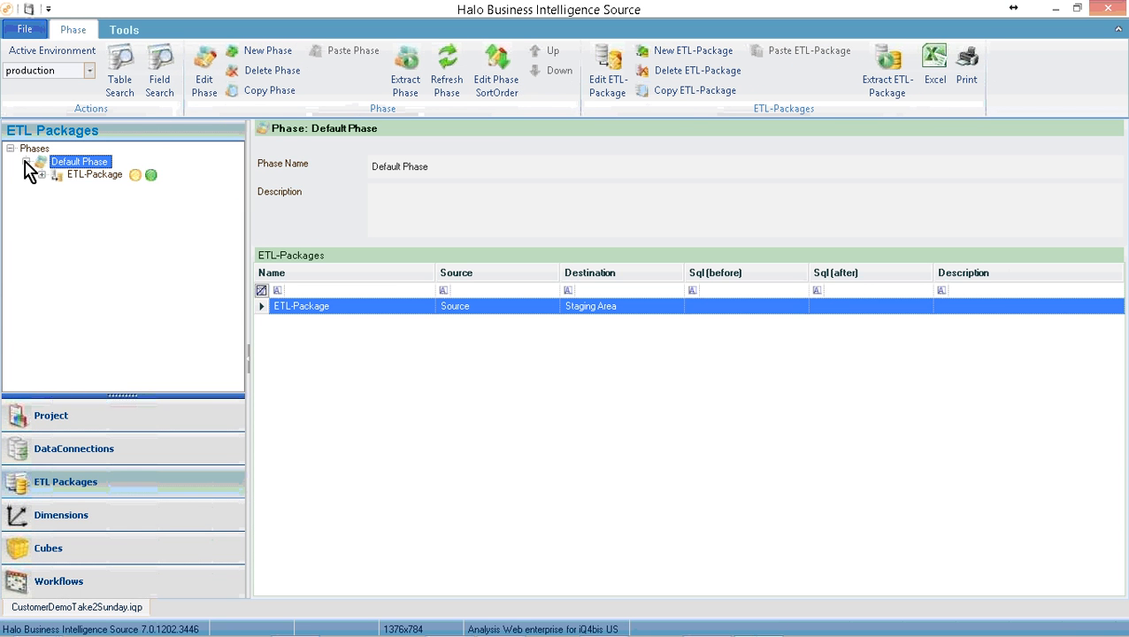
pyautogui.click(87, 176)
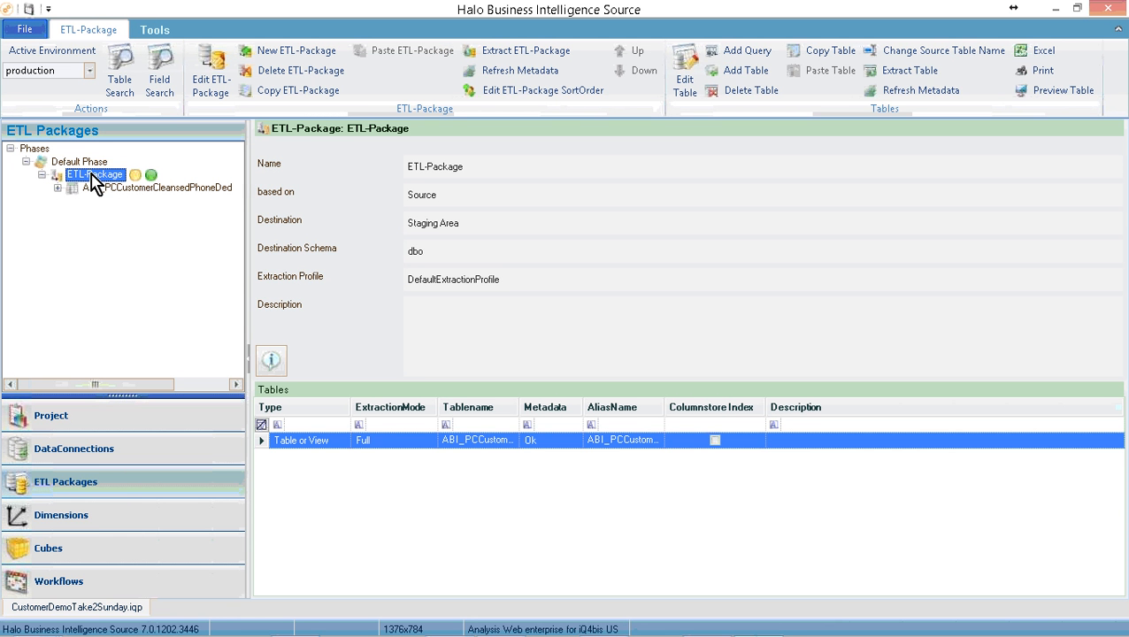
pyautogui.rightClick(92, 176)
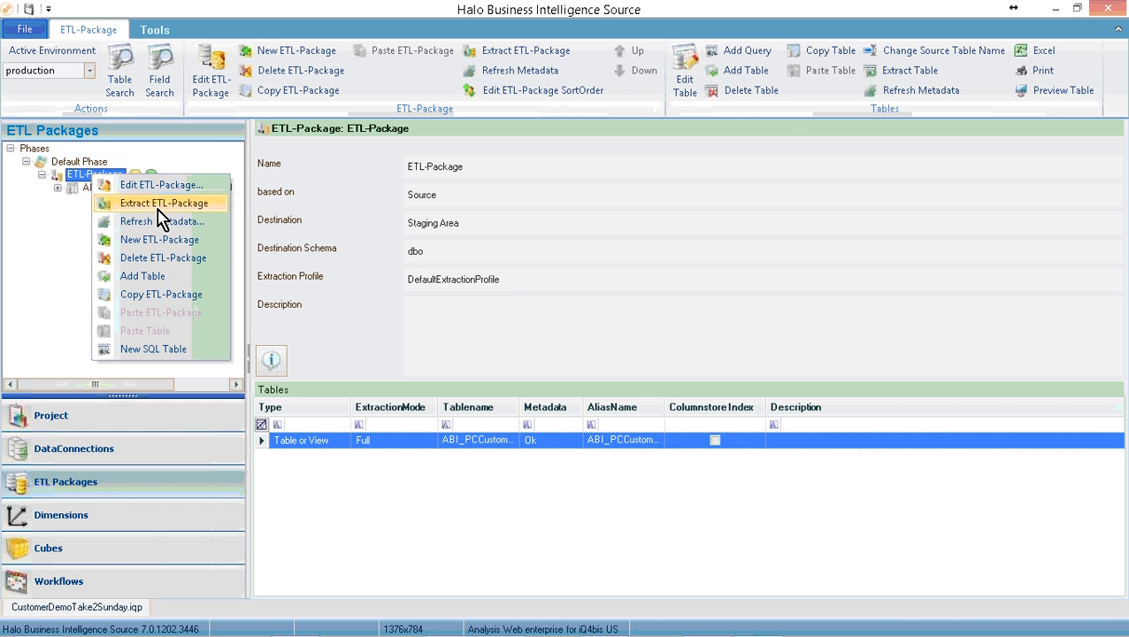
pyautogui.click(163, 204)
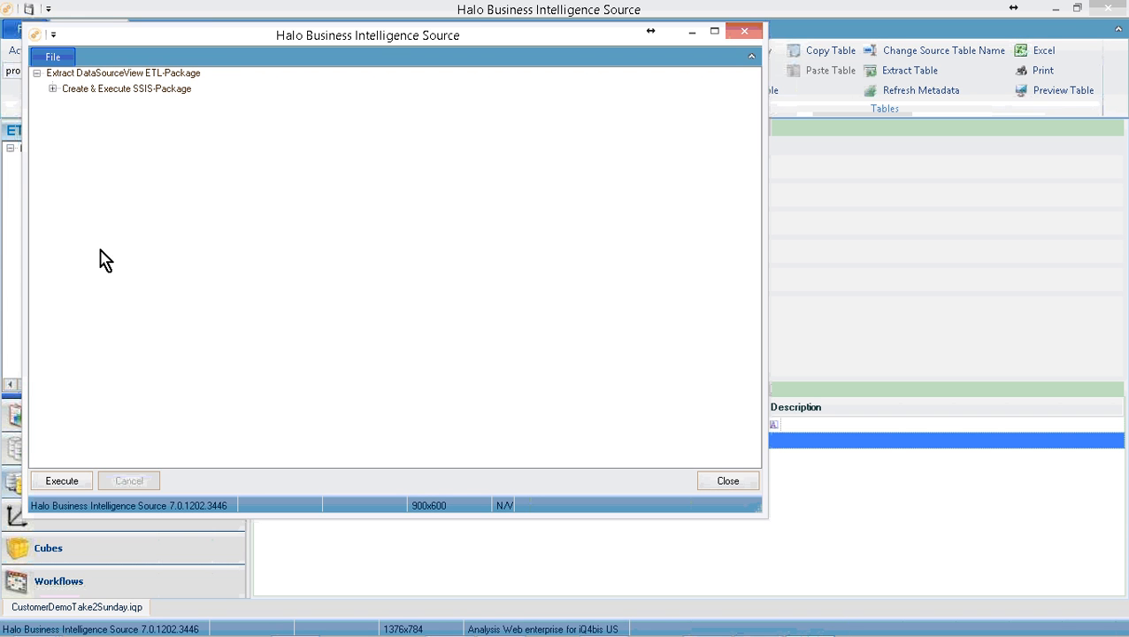
pyautogui.click(68, 483)
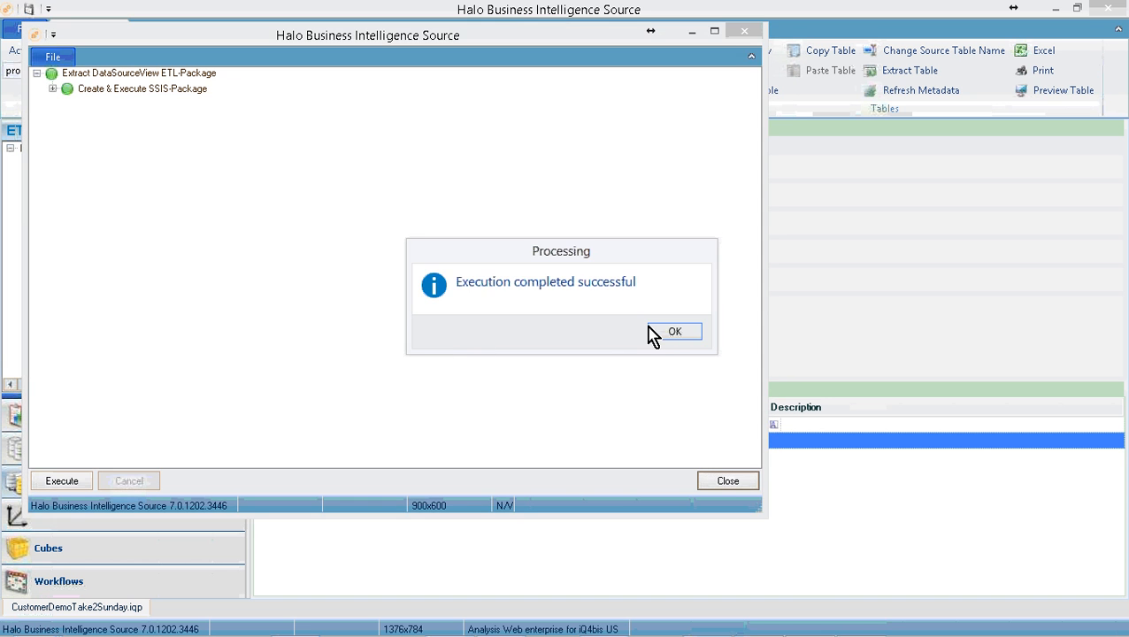
pyautogui.click(673, 332)
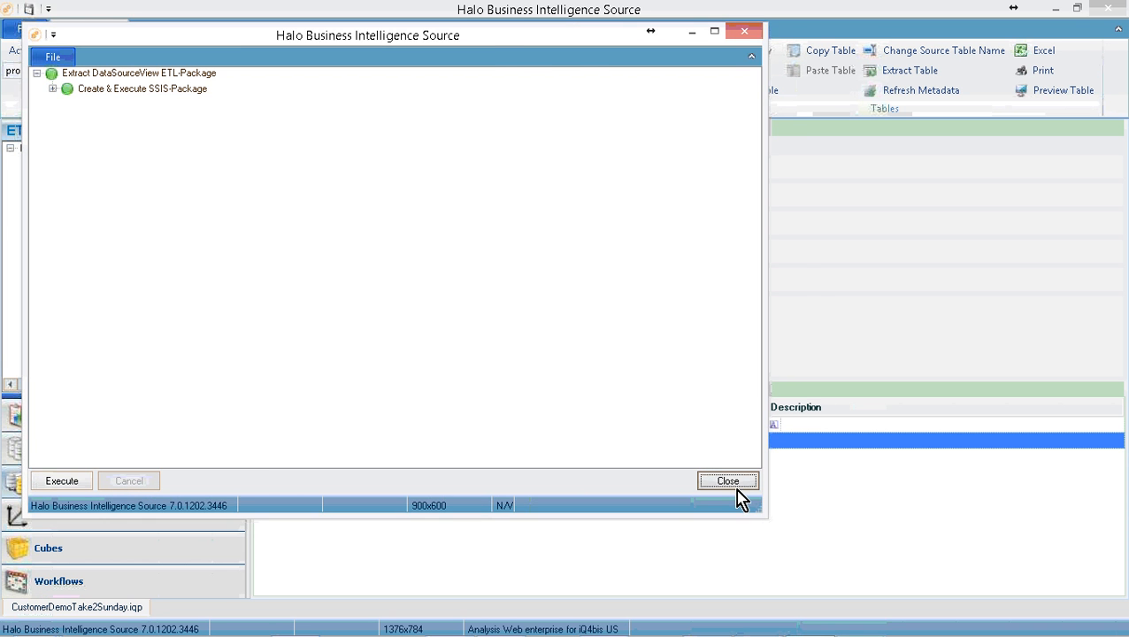
pyautogui.click(736, 485)
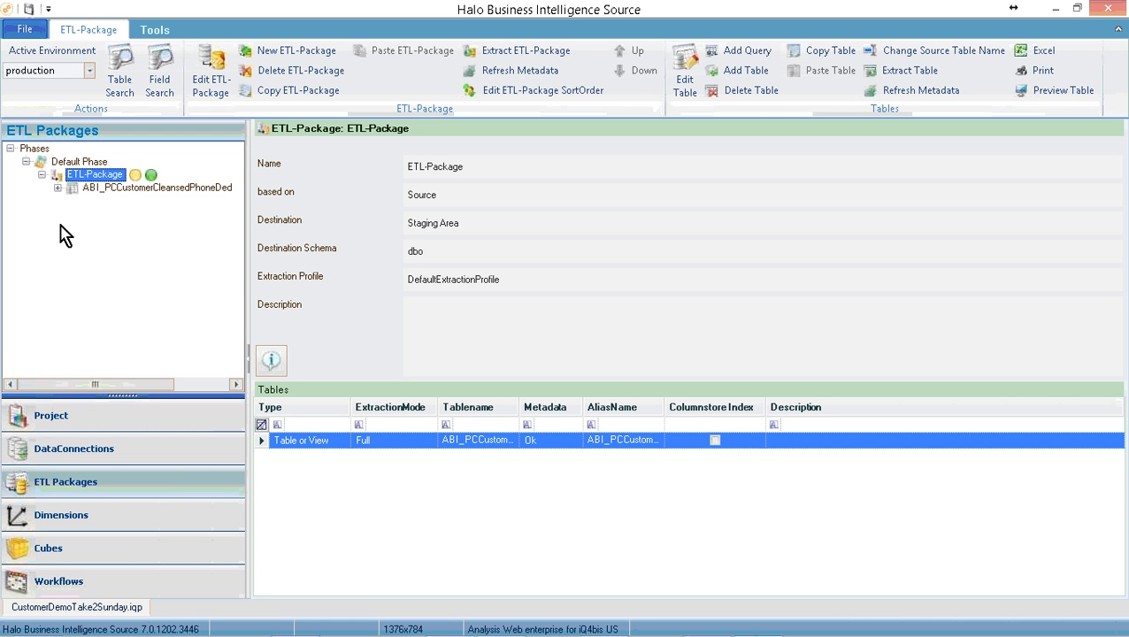
pyautogui.doubleClick(59, 188)
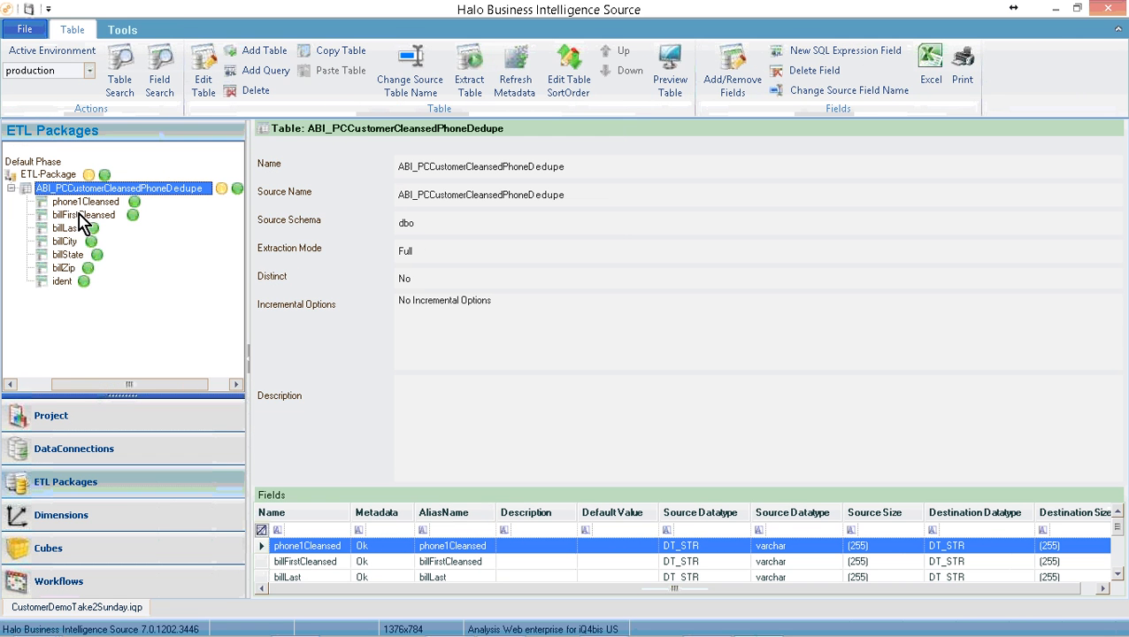
# Step: Create a new dimension named Geography based on ETL-Package and save it
pyautogui.click(168, 522)
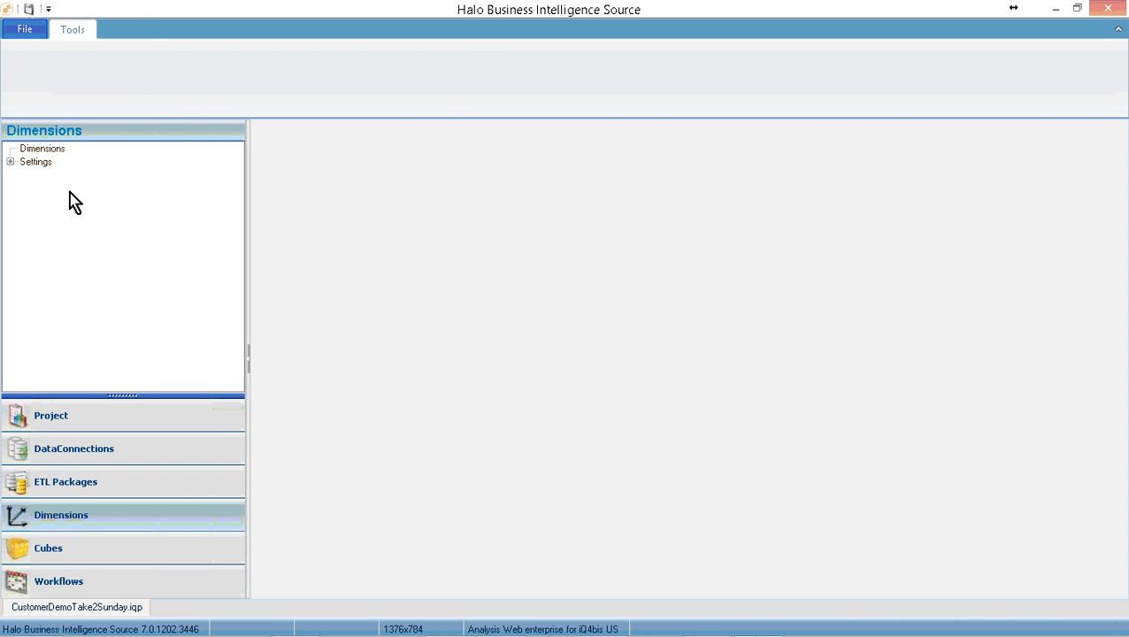
pyautogui.click(46, 150)
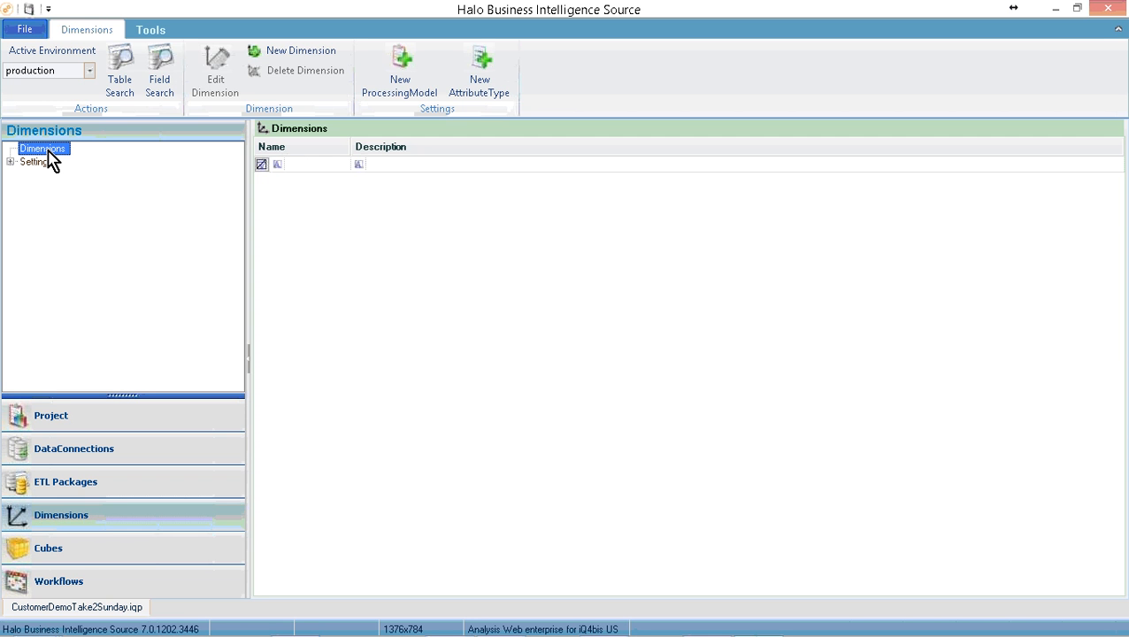
pyautogui.rightClick(52, 160)
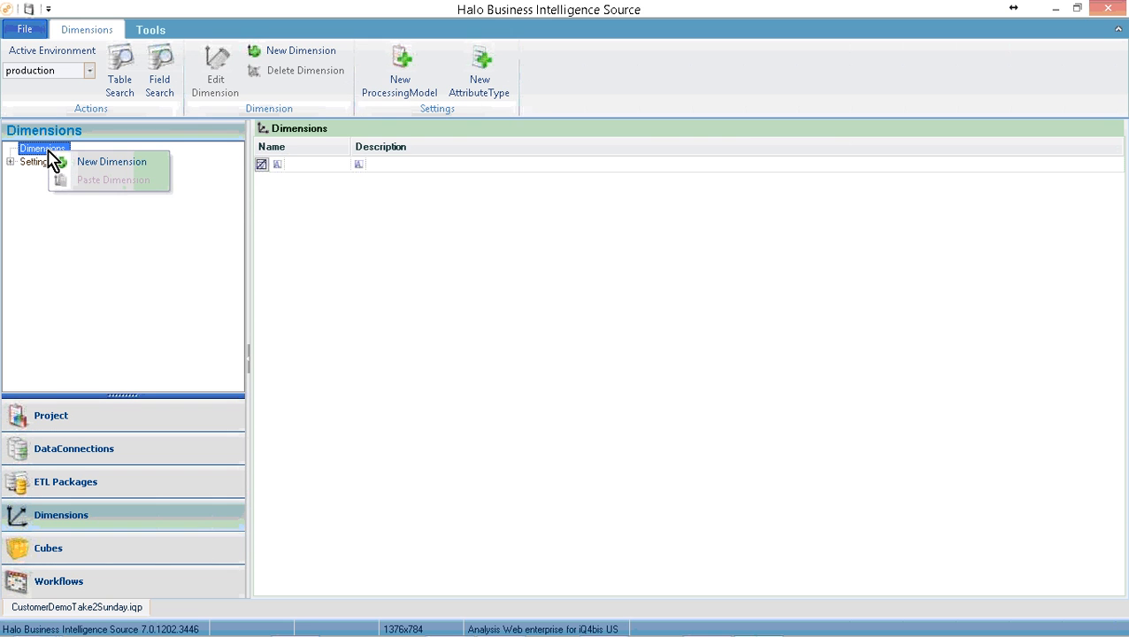
pyautogui.click(81, 160)
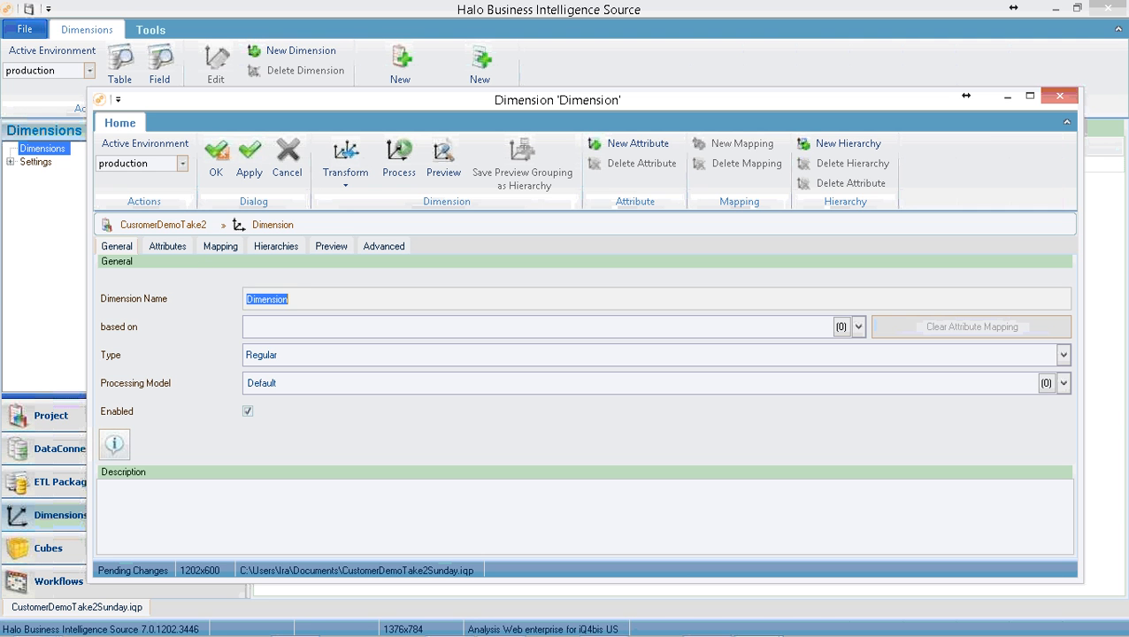
pyautogui.write('Geography')
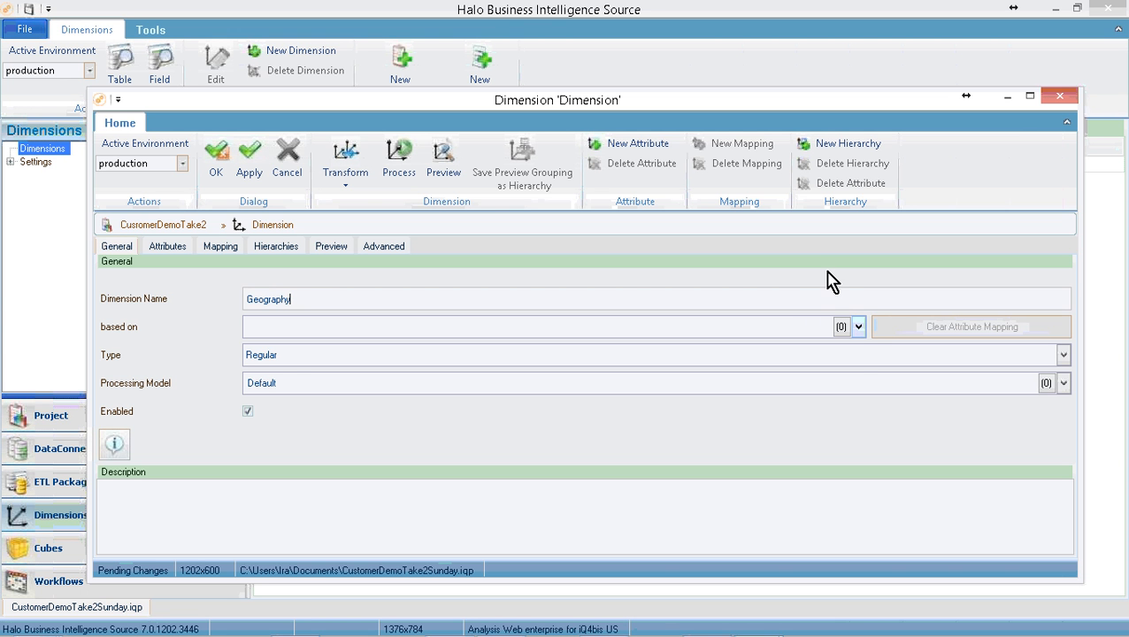
pyautogui.click(859, 326)
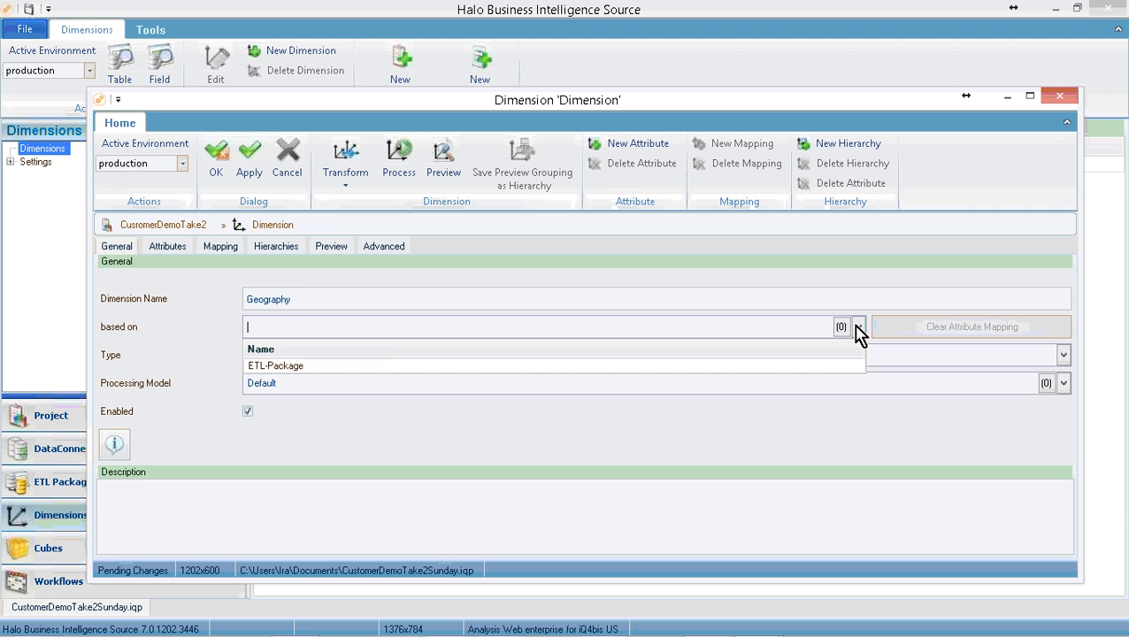
pyautogui.click(305, 366)
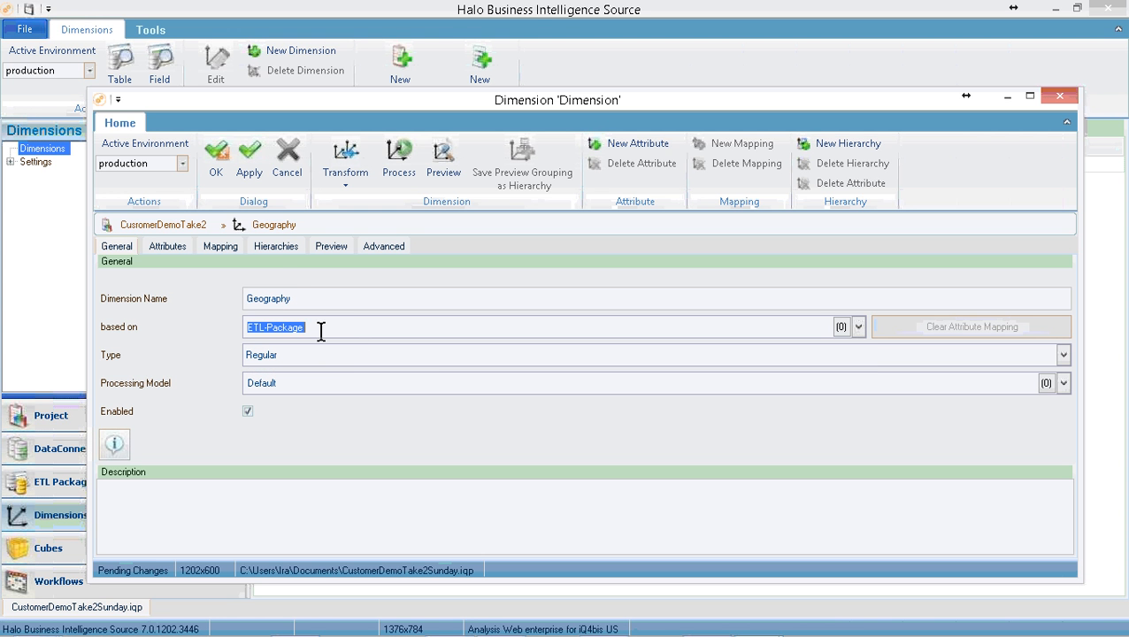
pyautogui.click(222, 164)
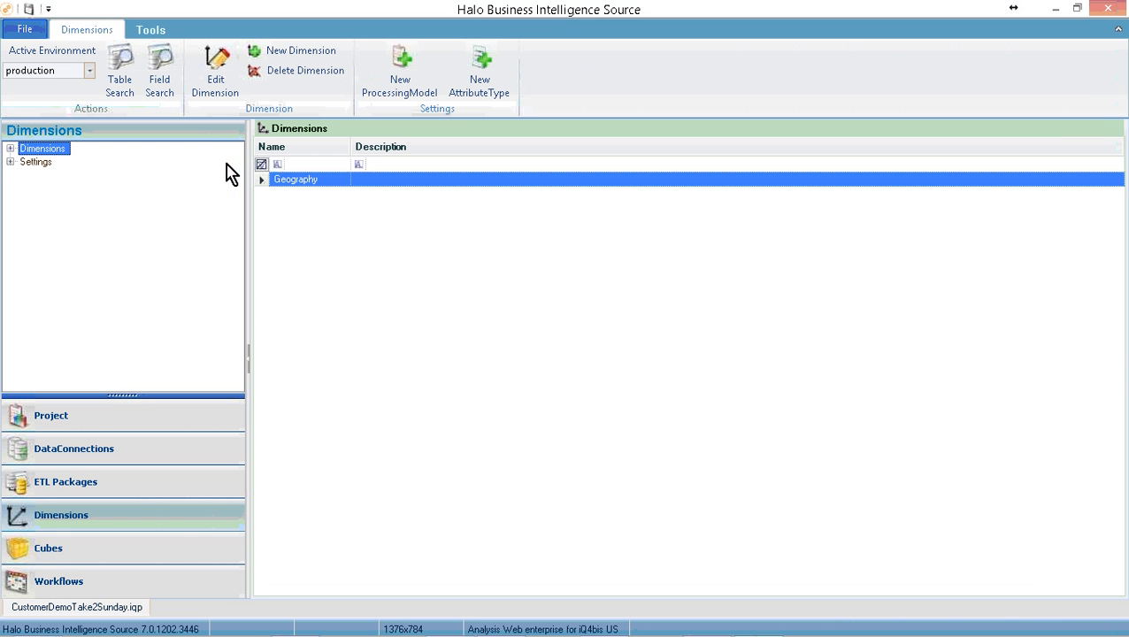
# Step: Edit the Geography dimension and add a new mapping for the ident field of the ABI_PCCustomerCleansedPhoneDedupe table
pyautogui.click(9, 149)
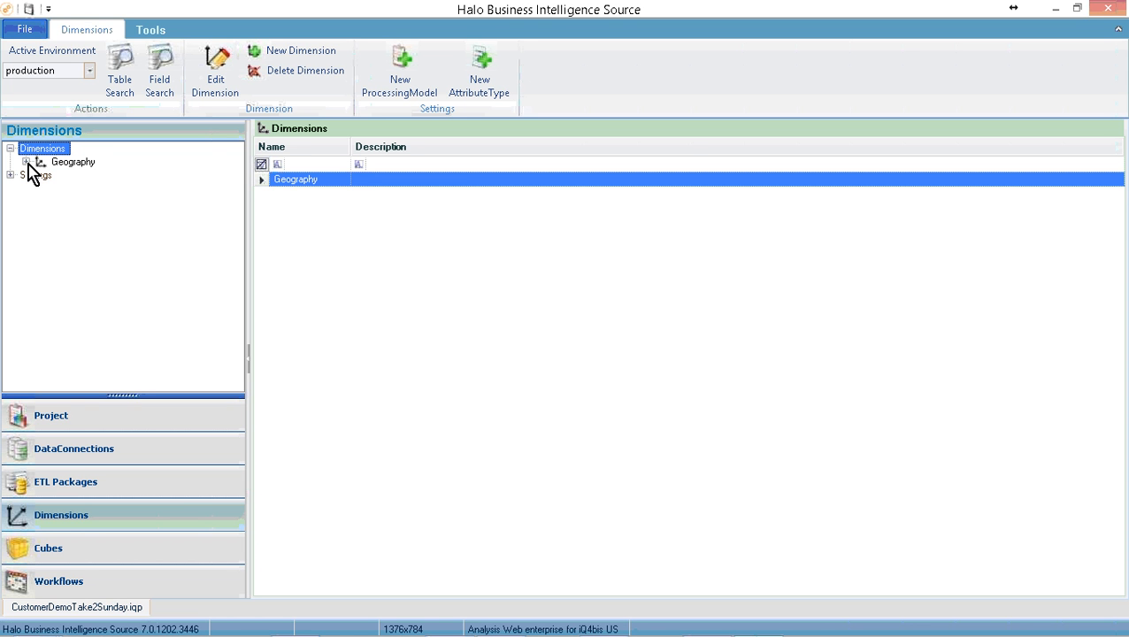
pyautogui.click(26, 162)
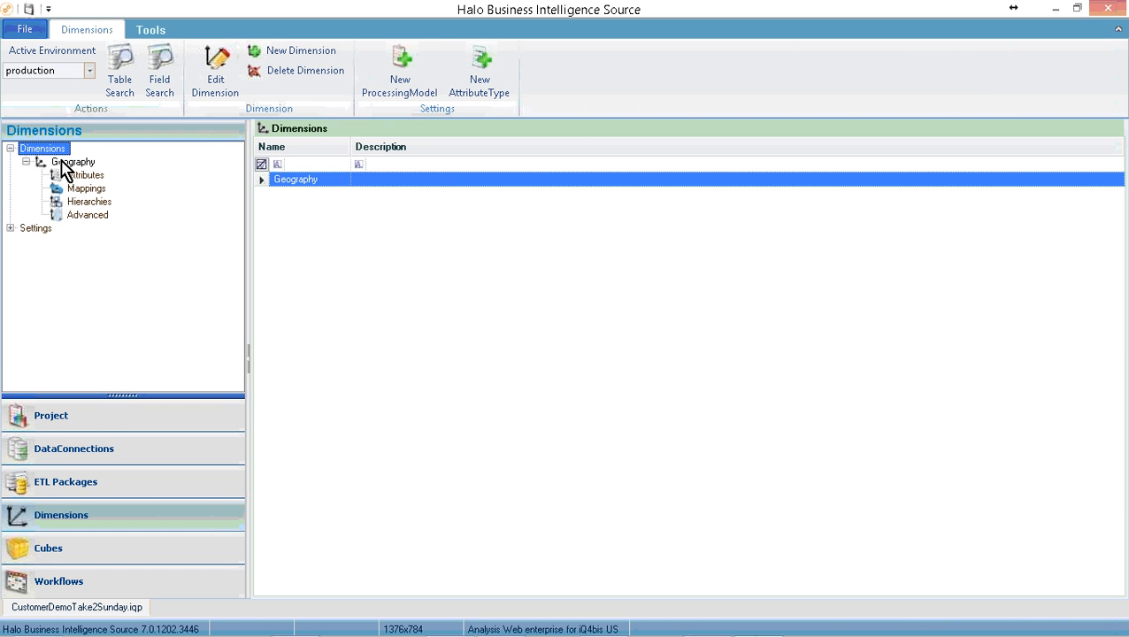
pyautogui.click(67, 164)
pyautogui.rightClick(74, 168)
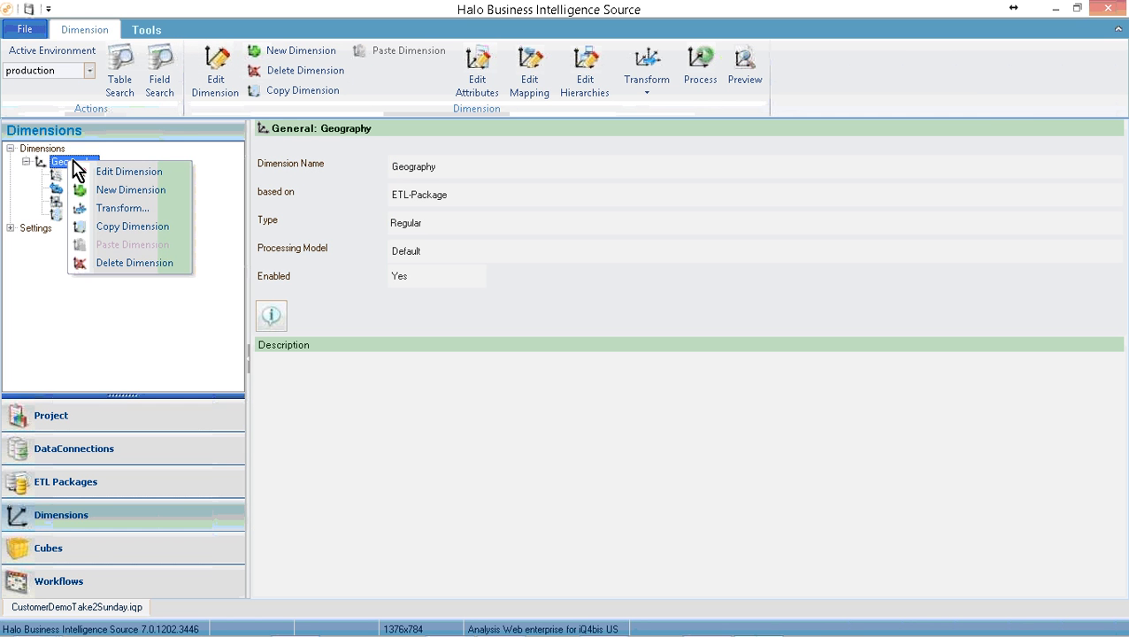
pyautogui.click(107, 173)
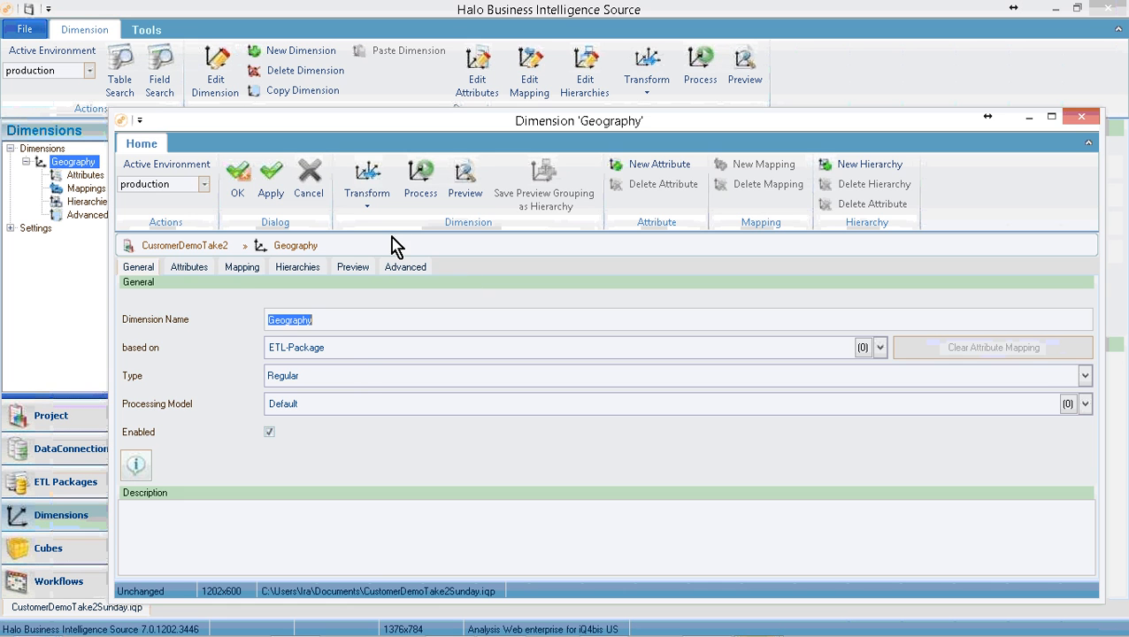
pyautogui.click(237, 267)
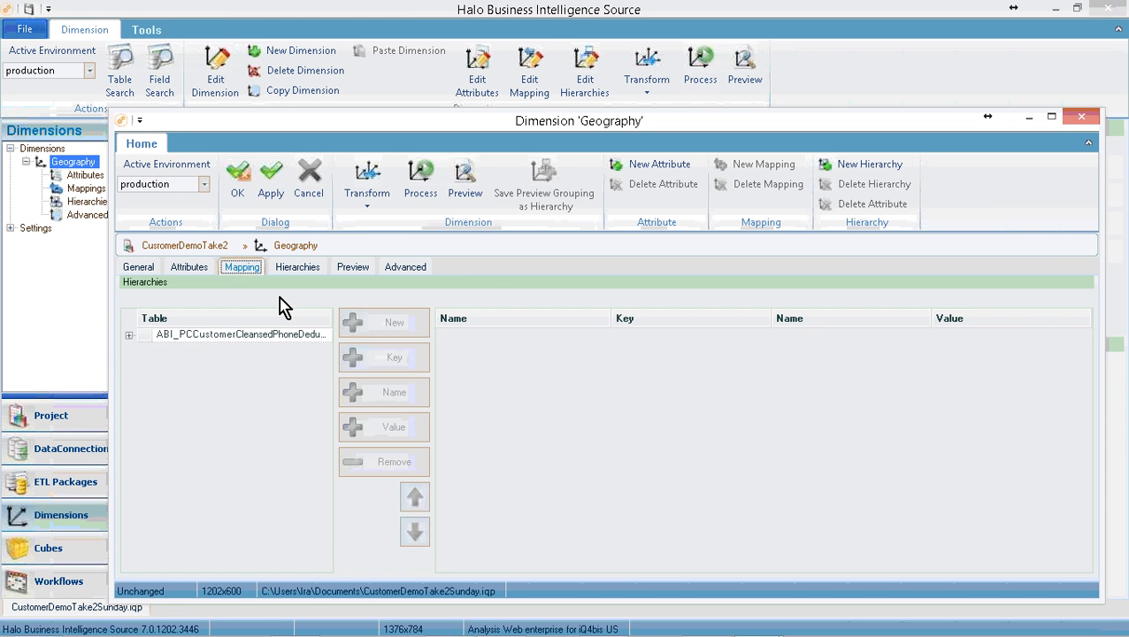
pyautogui.click(129, 335)
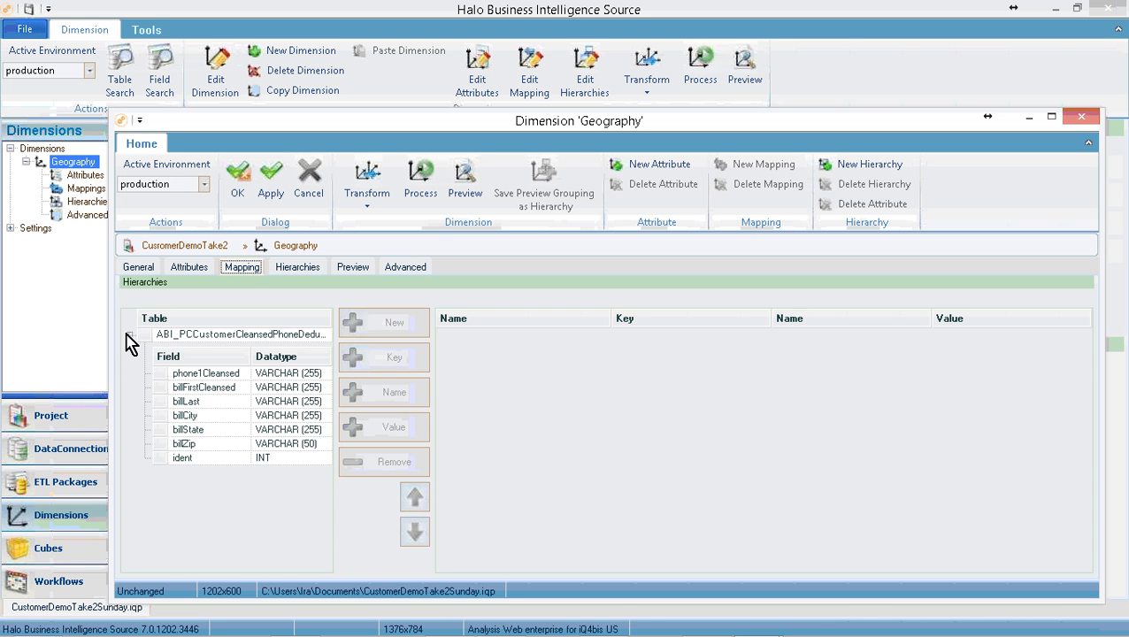
pyautogui.click(223, 469)
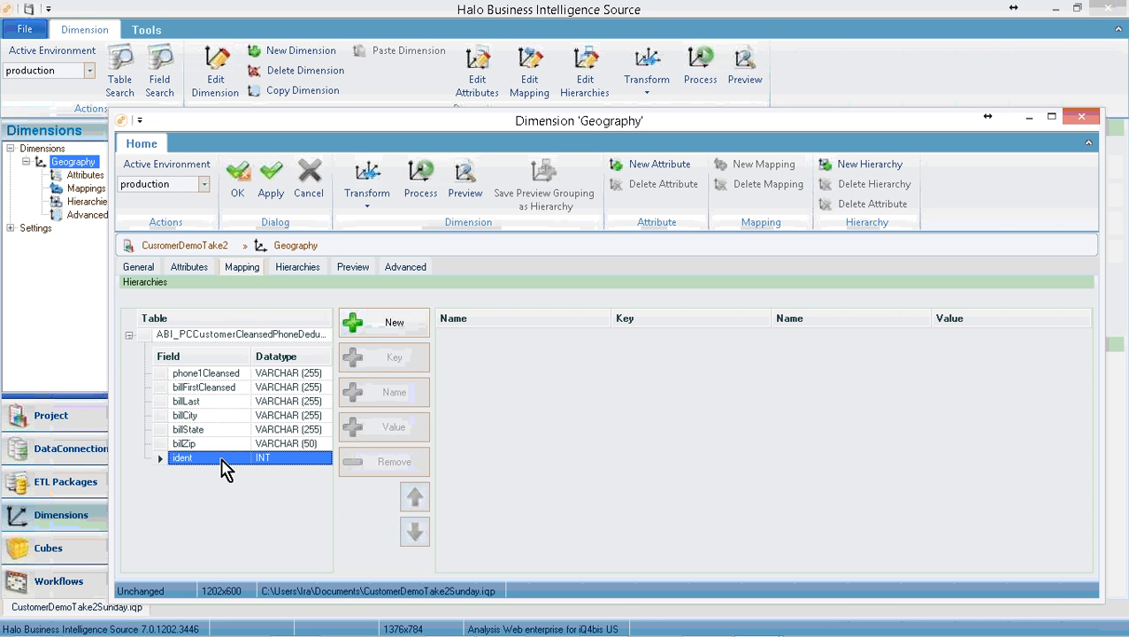
pyautogui.click(389, 325)
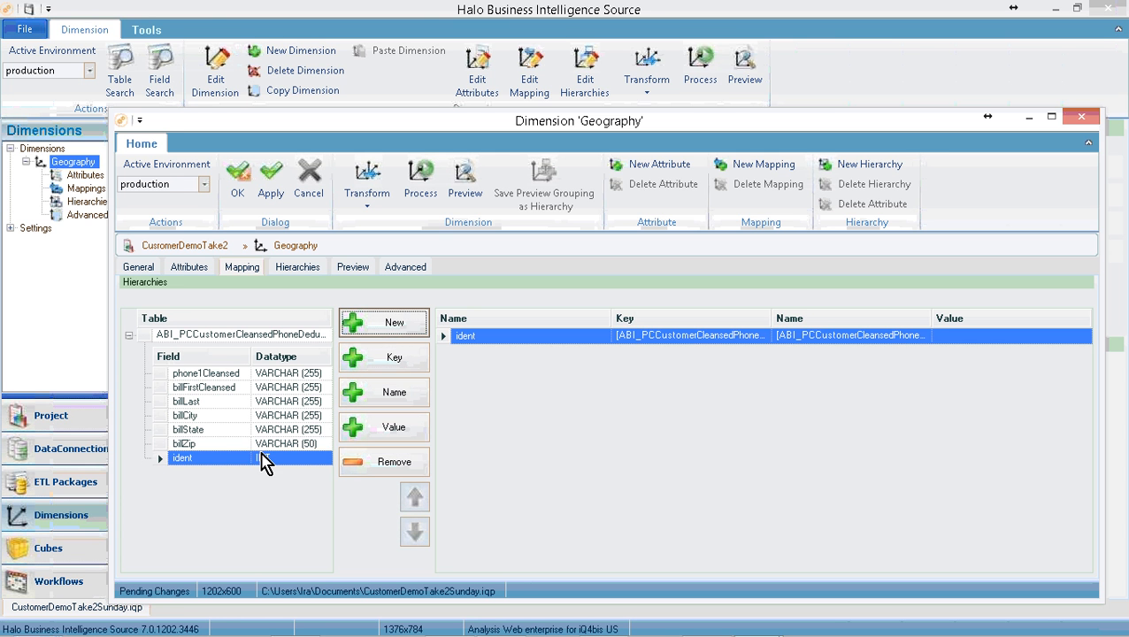
# Step: Add new mappings for the phone1Cleansed, billFirstCleansed and billLast fields to the Geography dimension
pyautogui.click(231, 377)
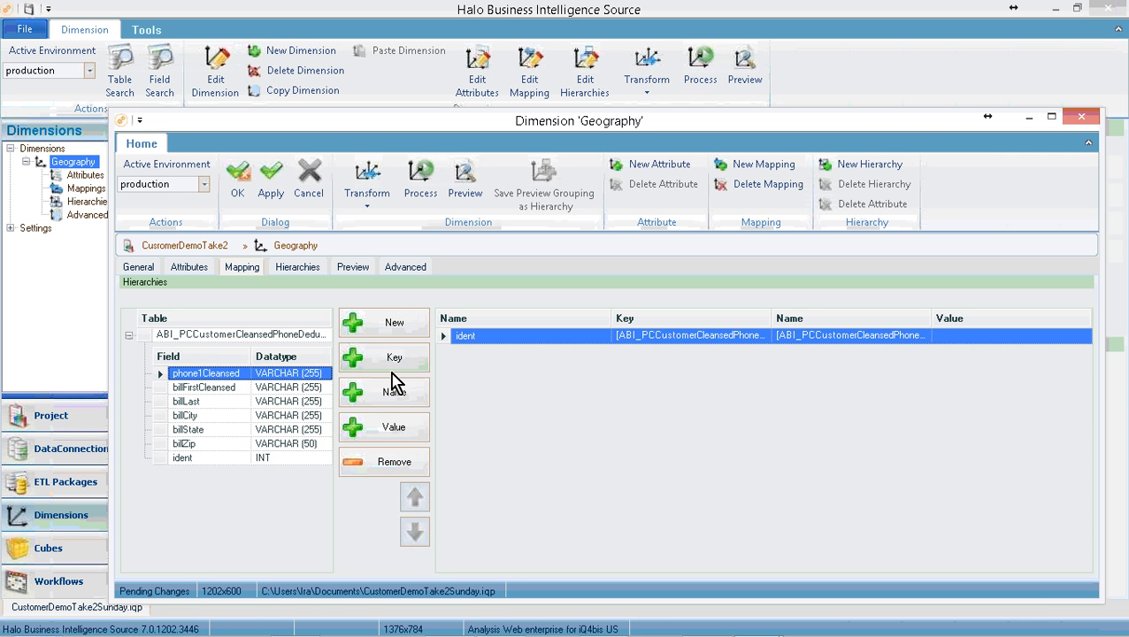
pyautogui.click(385, 325)
pyautogui.click(231, 389)
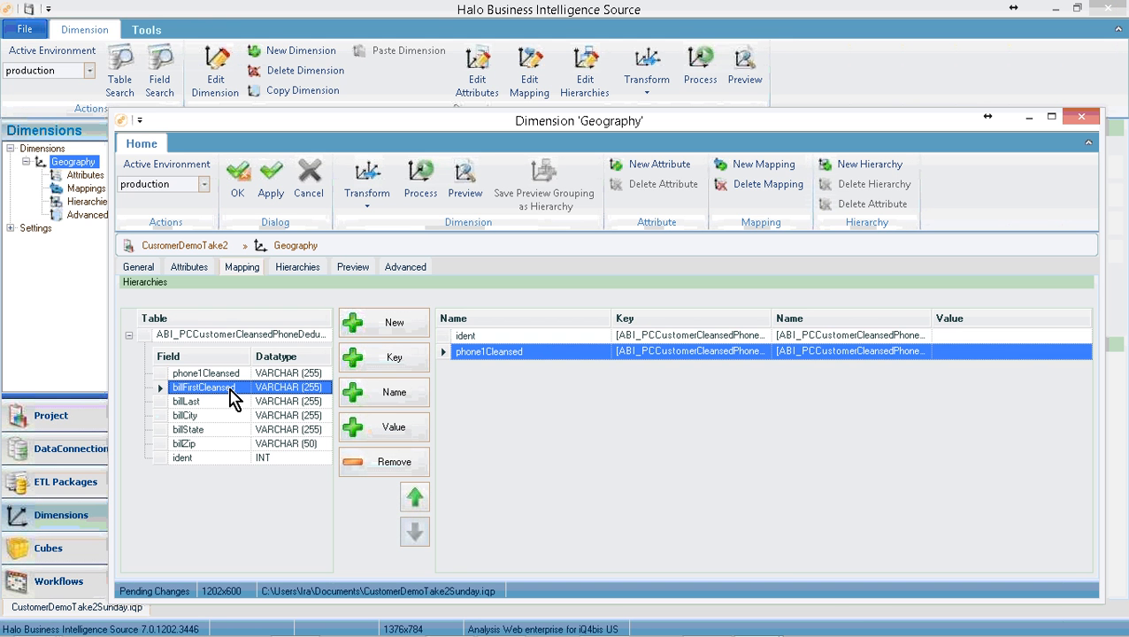
pyautogui.click(401, 324)
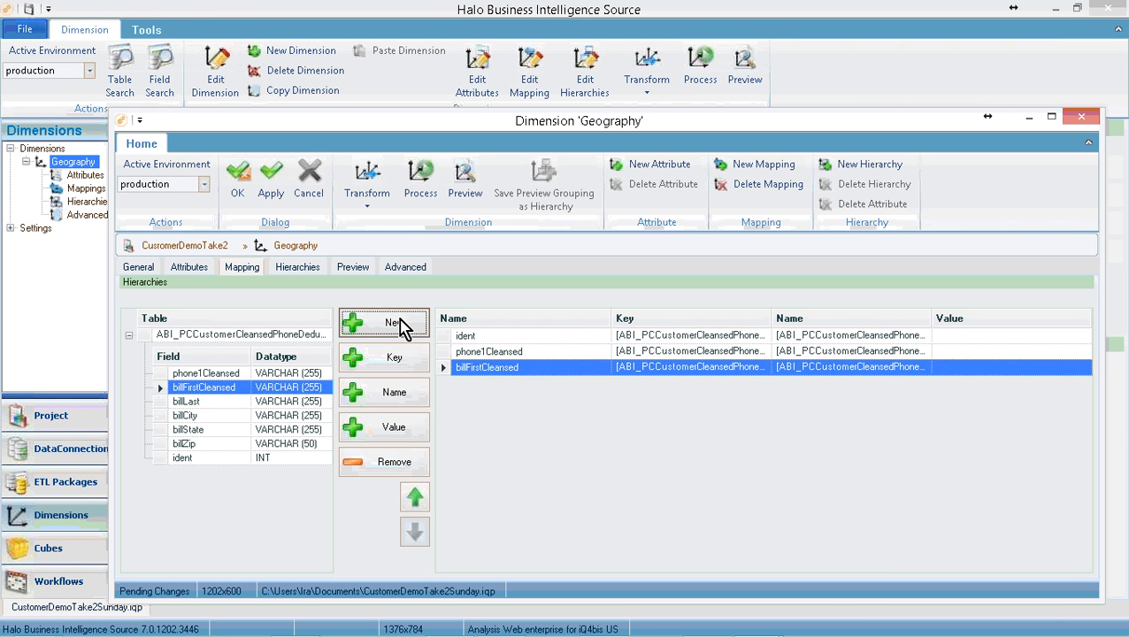
pyautogui.click(258, 402)
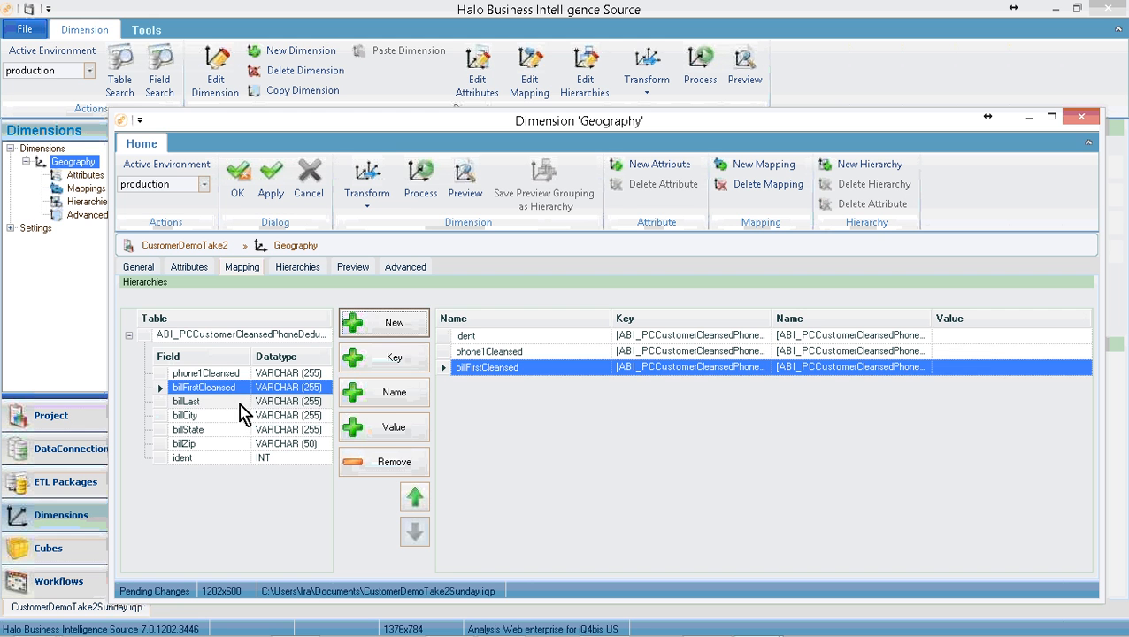
pyautogui.click(401, 325)
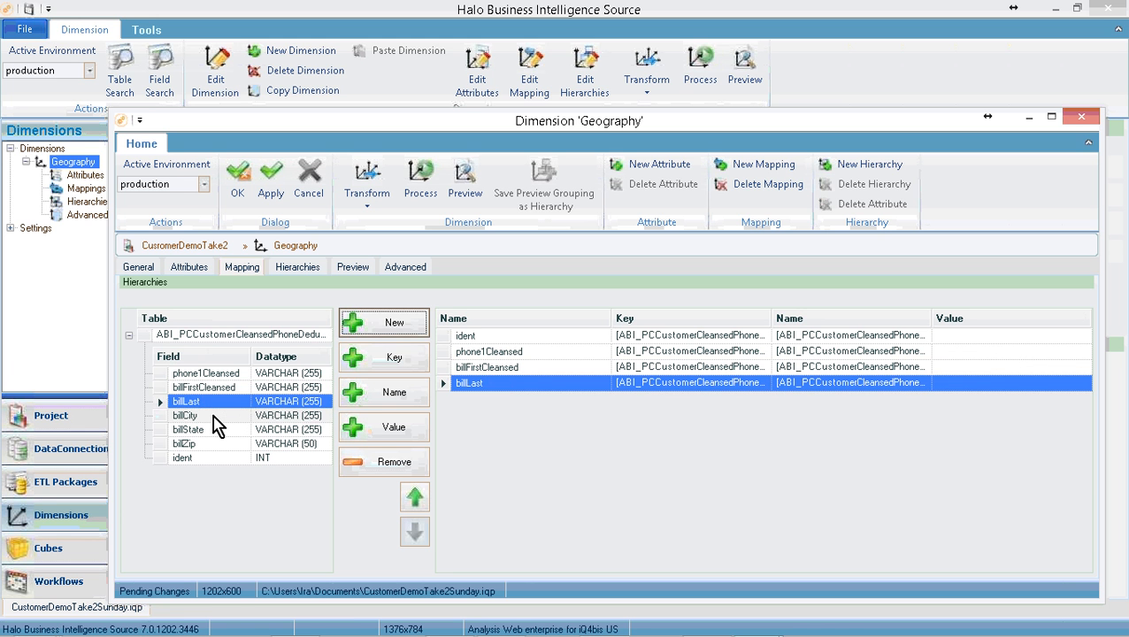
# Step: Add new mappings for the billCity, billState and billZip fields to the Geography dimension
pyautogui.click(213, 416)
pyautogui.click(380, 328)
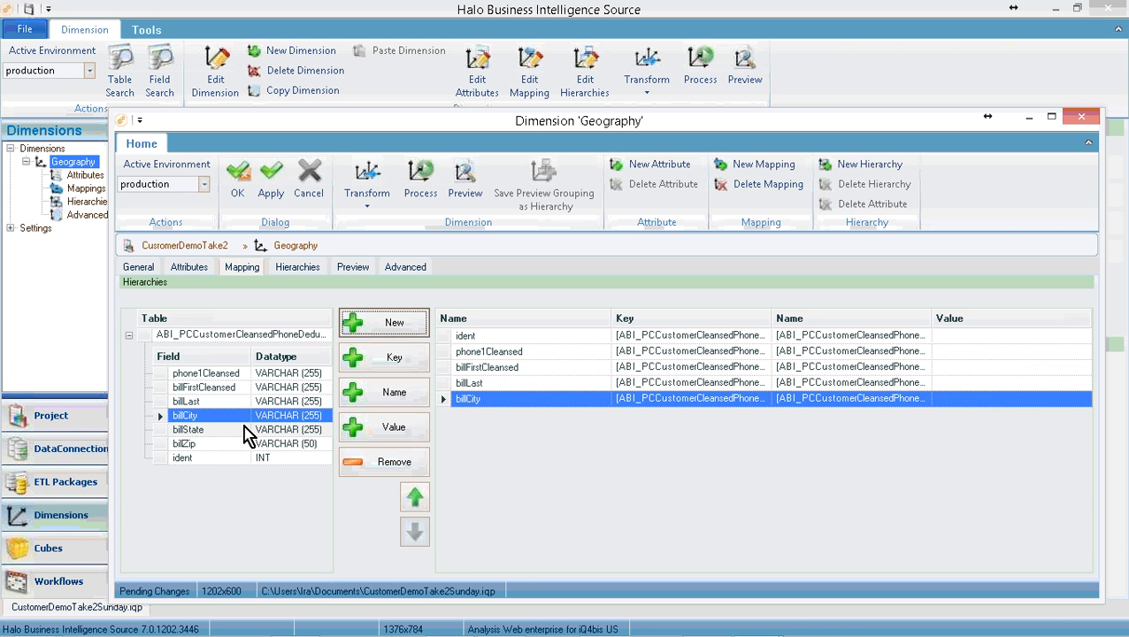
pyautogui.click(246, 431)
pyautogui.click(386, 326)
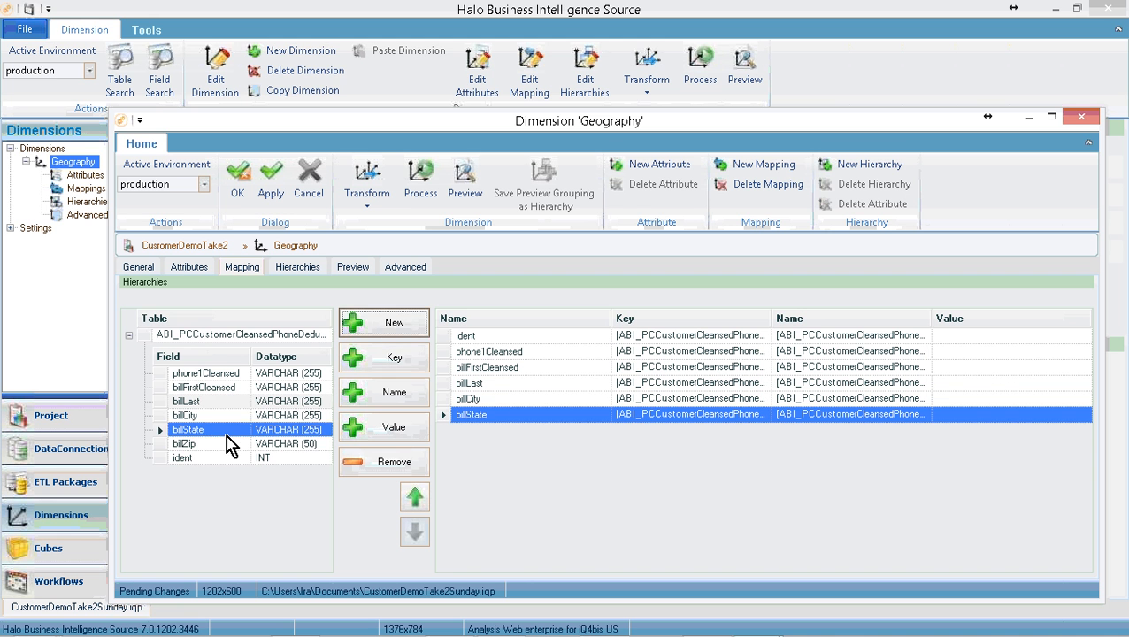
pyautogui.click(226, 444)
pyautogui.click(382, 327)
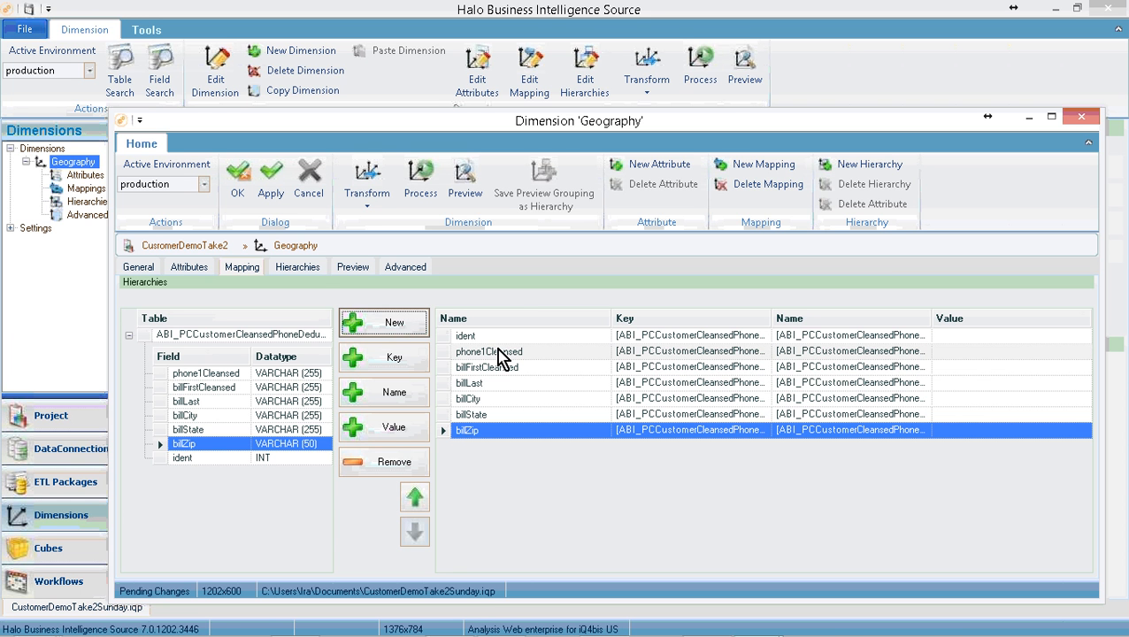
# Step: Set the usage of the Geography dimension's ident attribute to Key
pyautogui.click(189, 268)
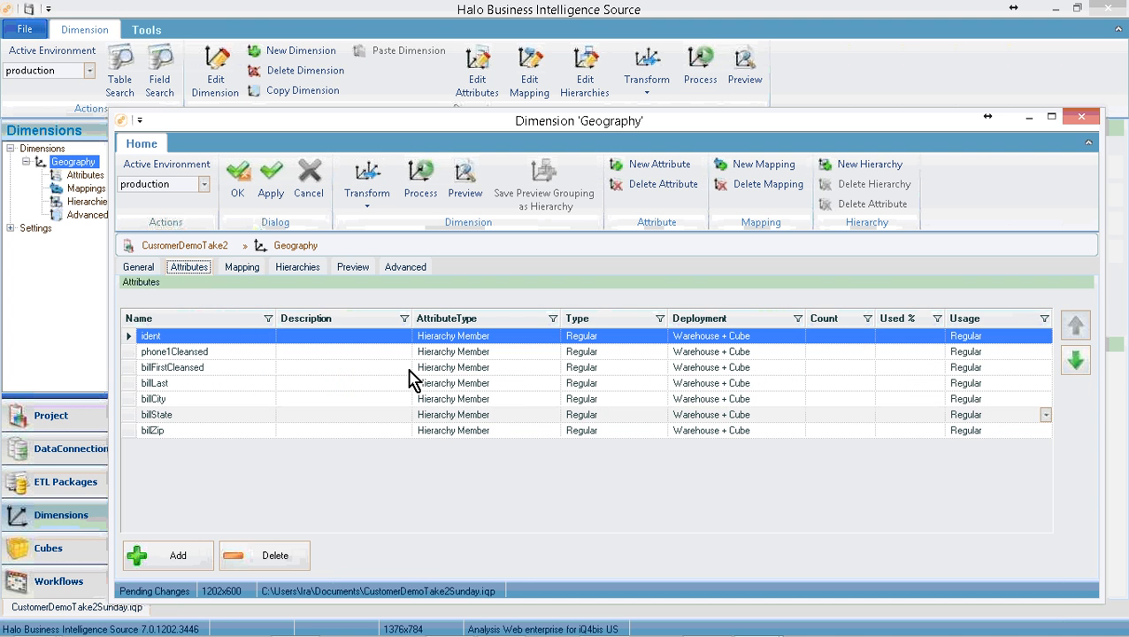
pyautogui.click(1043, 347)
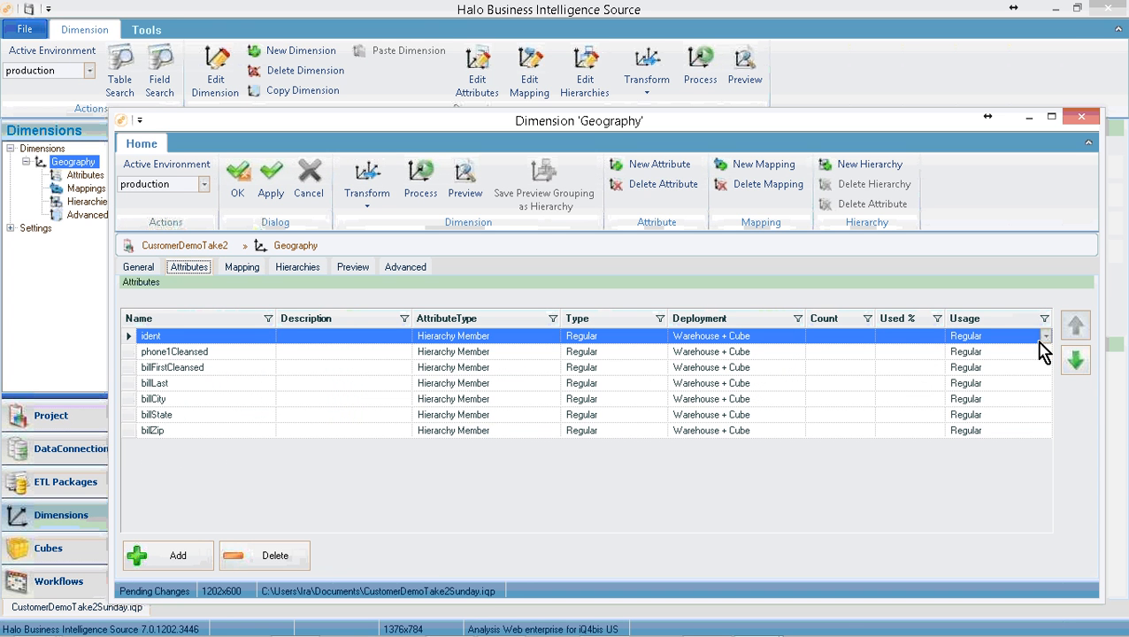
pyautogui.click(1044, 347)
pyautogui.click(1002, 383)
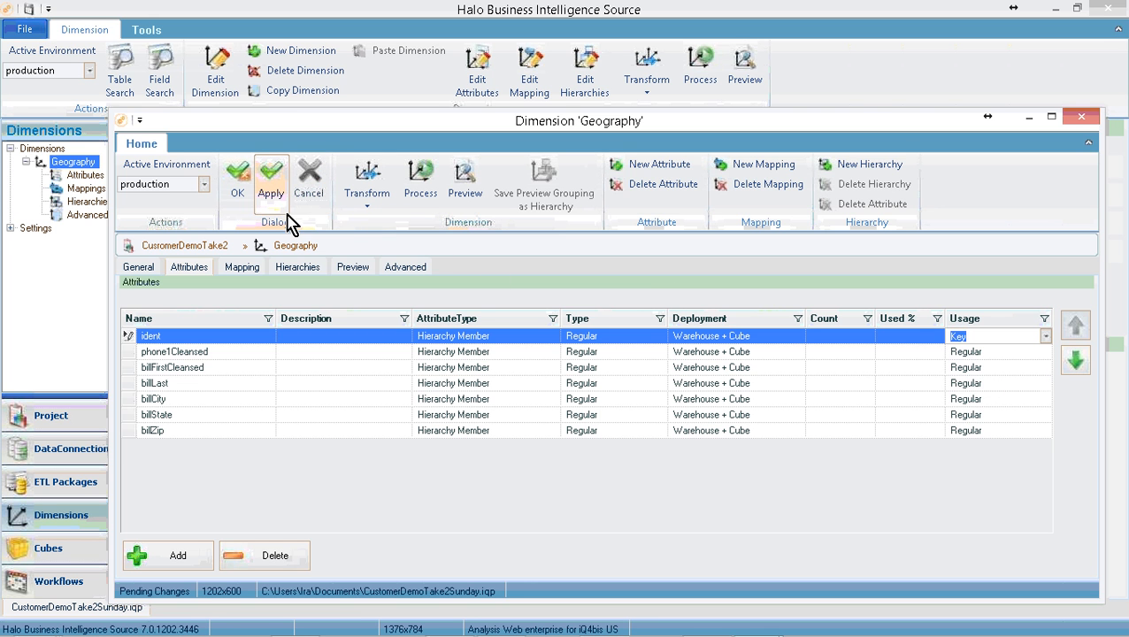
# Step: Save the Geography dimension's pending changes and close its editor
pyautogui.click(238, 200)
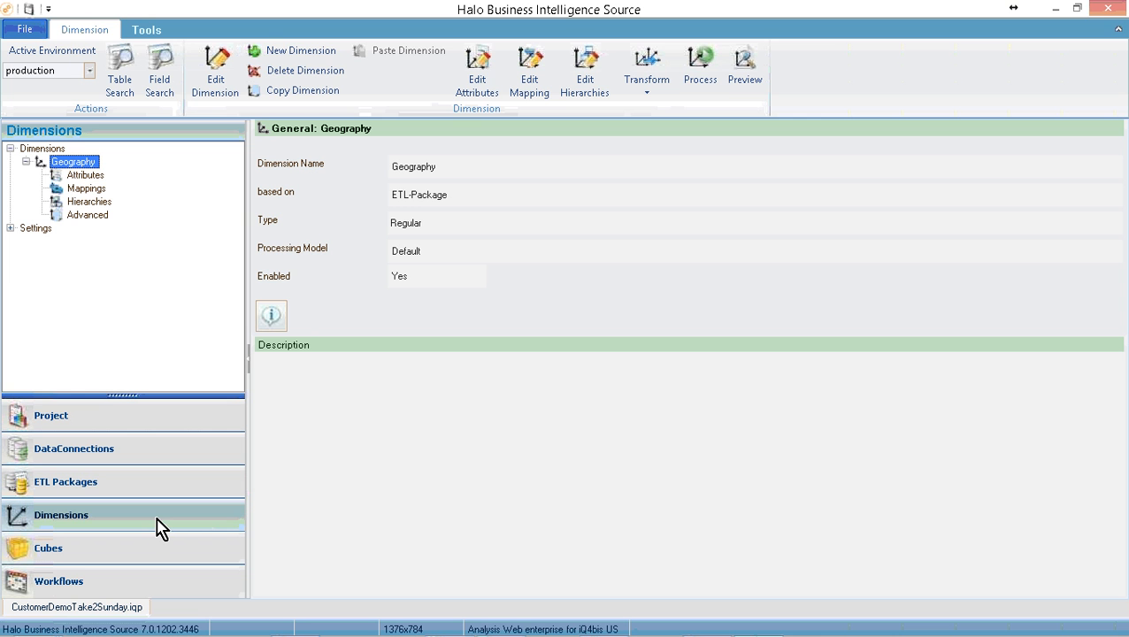
pyautogui.rightClick(80, 164)
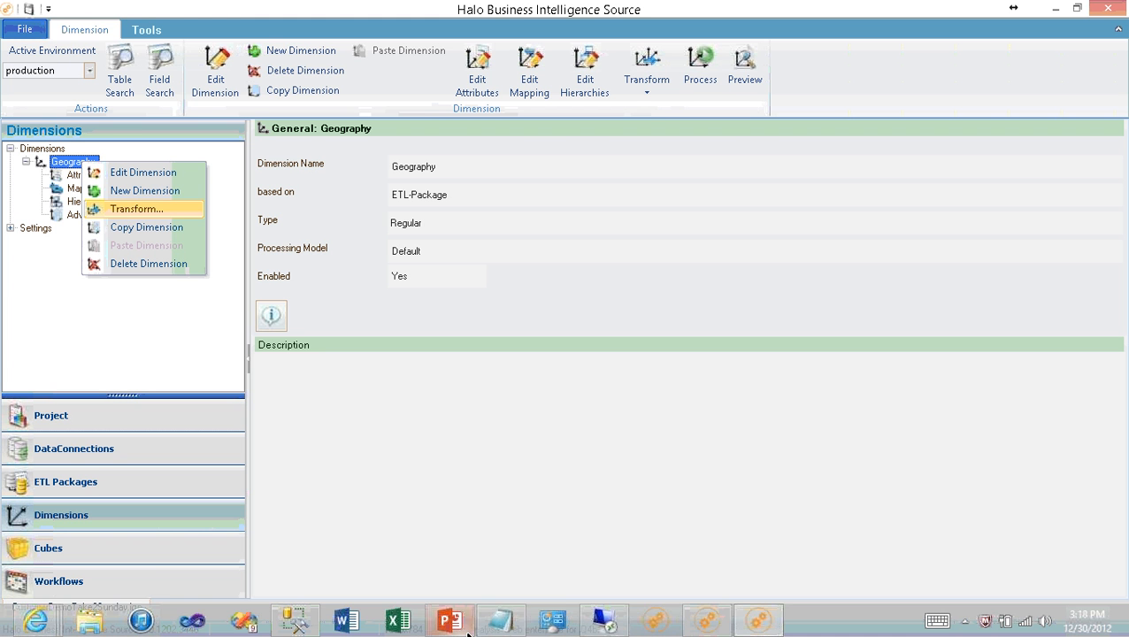
# Step: Switch to SQL Server Management Studio and list the tables in the HaloSourceCustomerDemo relational database
pyautogui.click(297, 621)
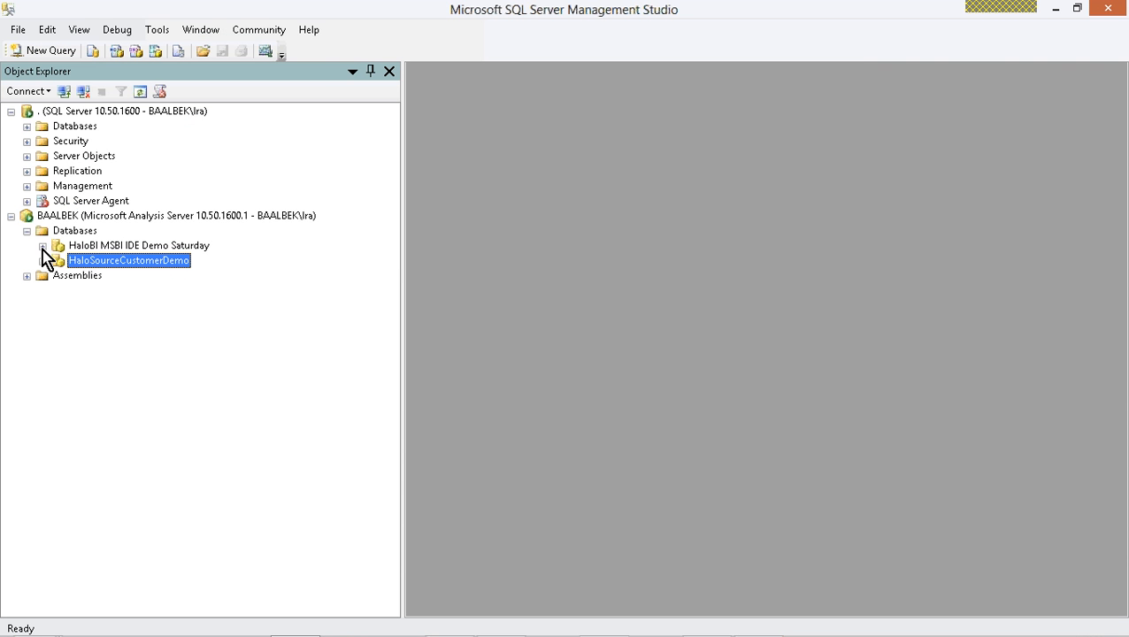
pyautogui.click(26, 127)
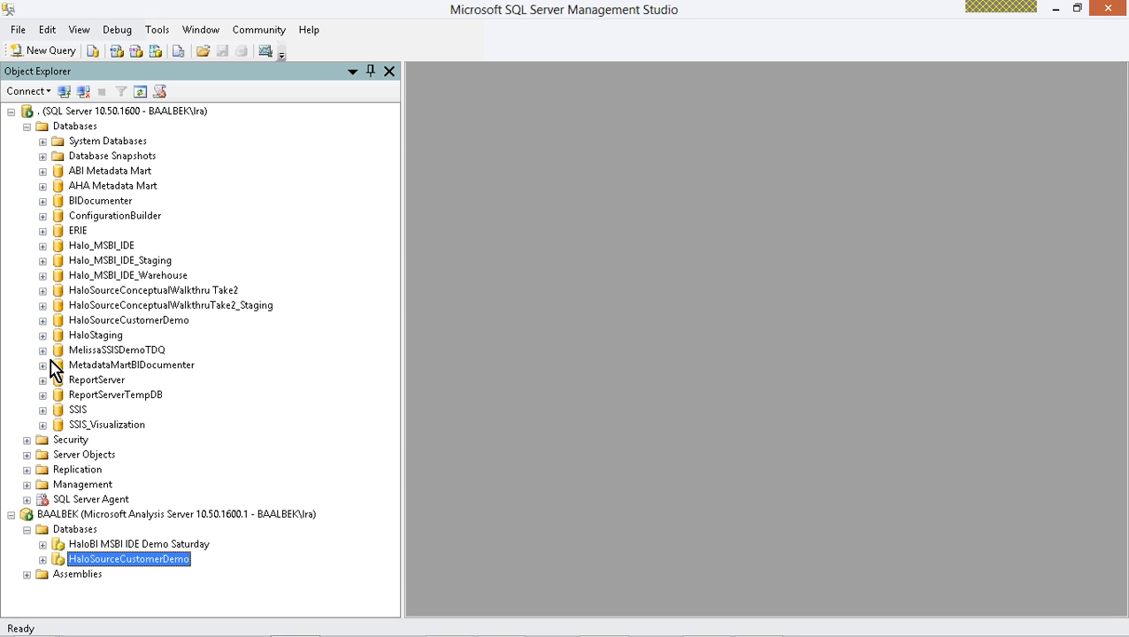
pyautogui.click(43, 320)
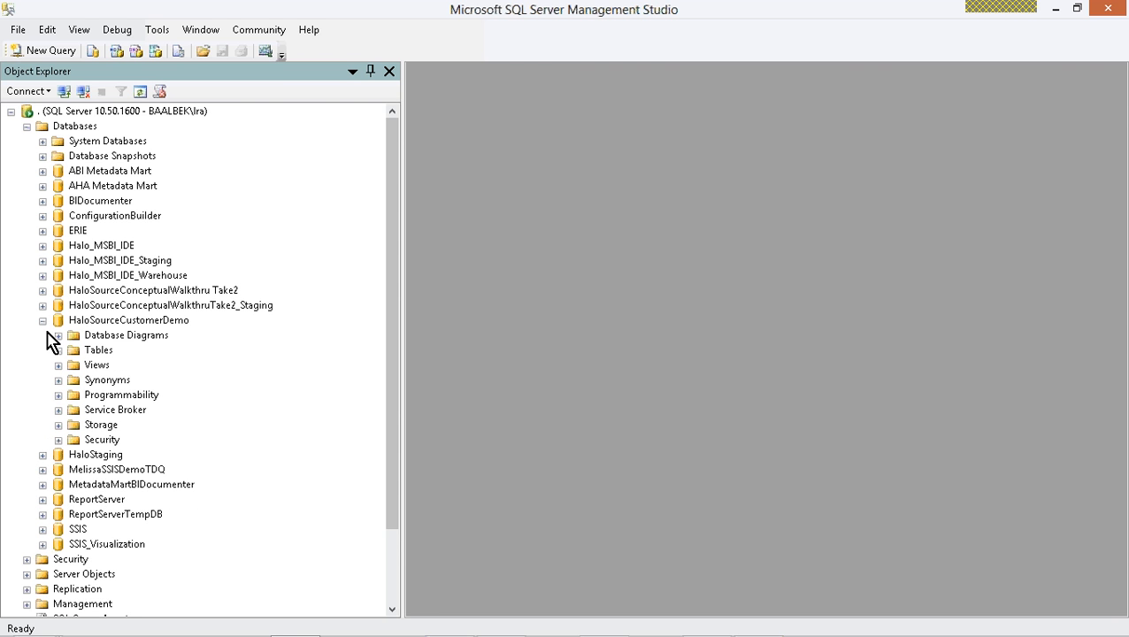
pyautogui.click(59, 350)
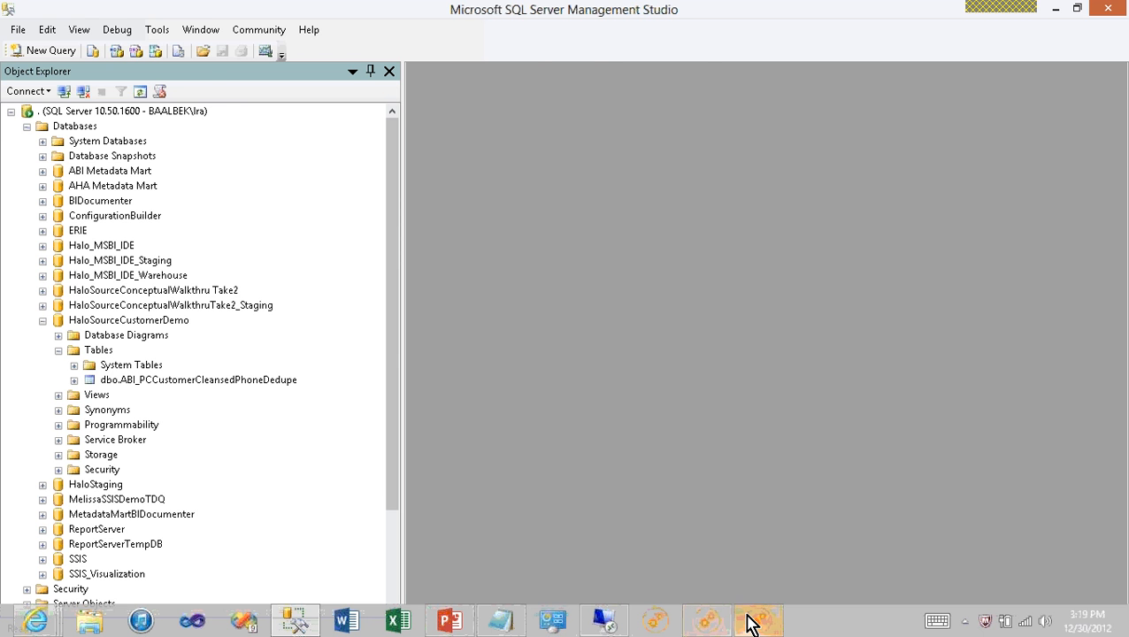
# Step: Return to the Halo Source project window and execute the Transform of the Geography dimension
pyautogui.click(748, 622)
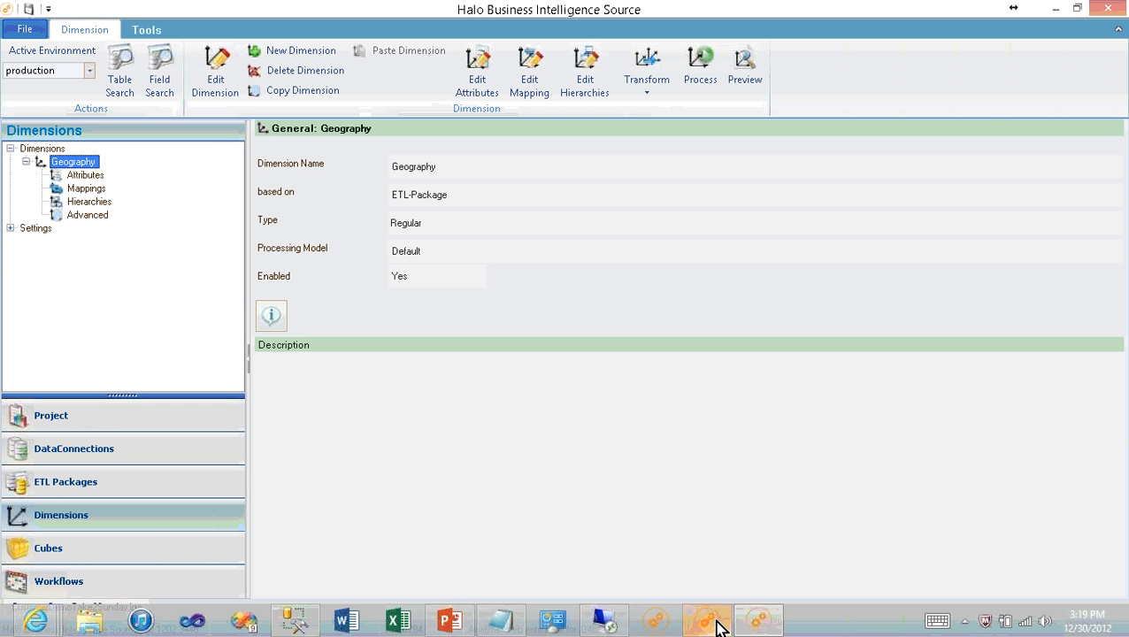
pyautogui.click(715, 623)
pyautogui.click(675, 625)
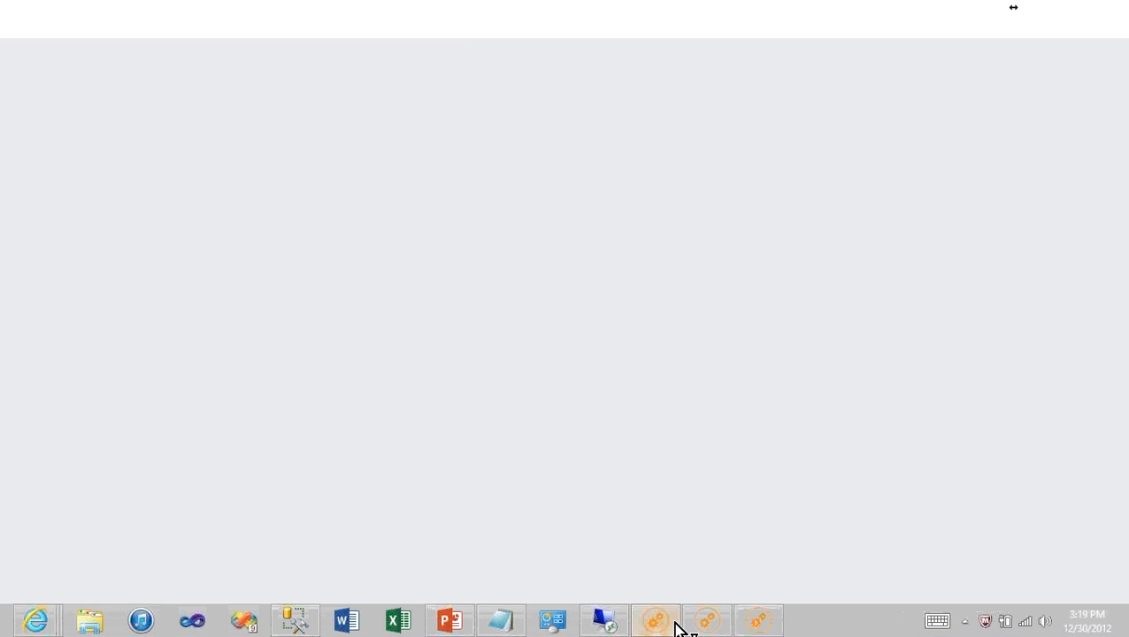
pyautogui.click(690, 626)
pyautogui.click(759, 626)
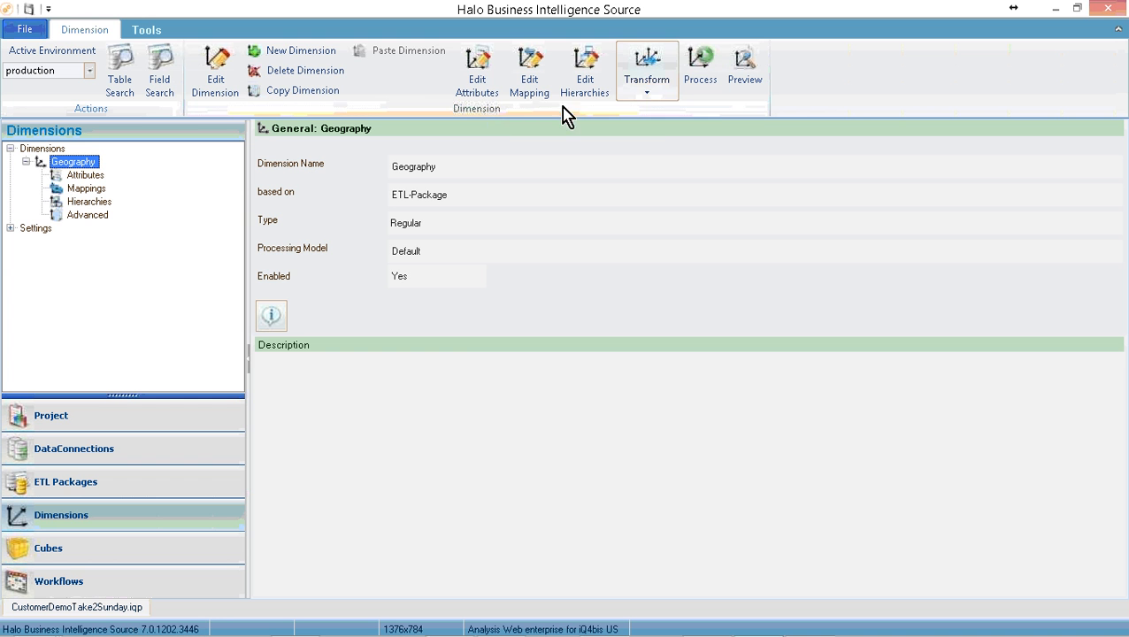
pyautogui.click(644, 91)
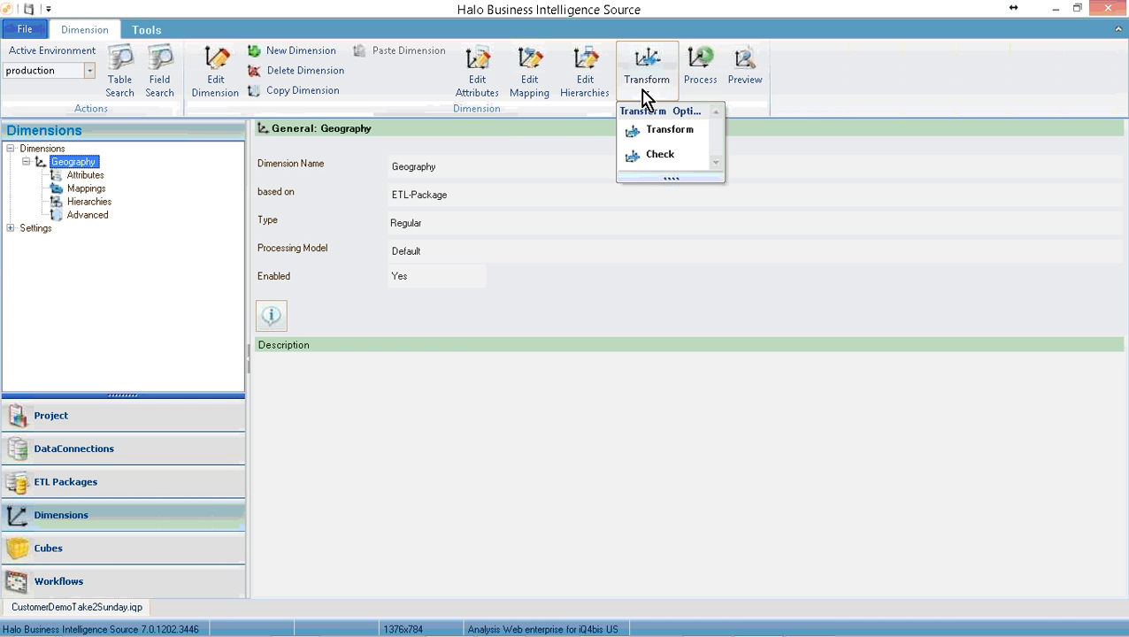
pyautogui.click(661, 133)
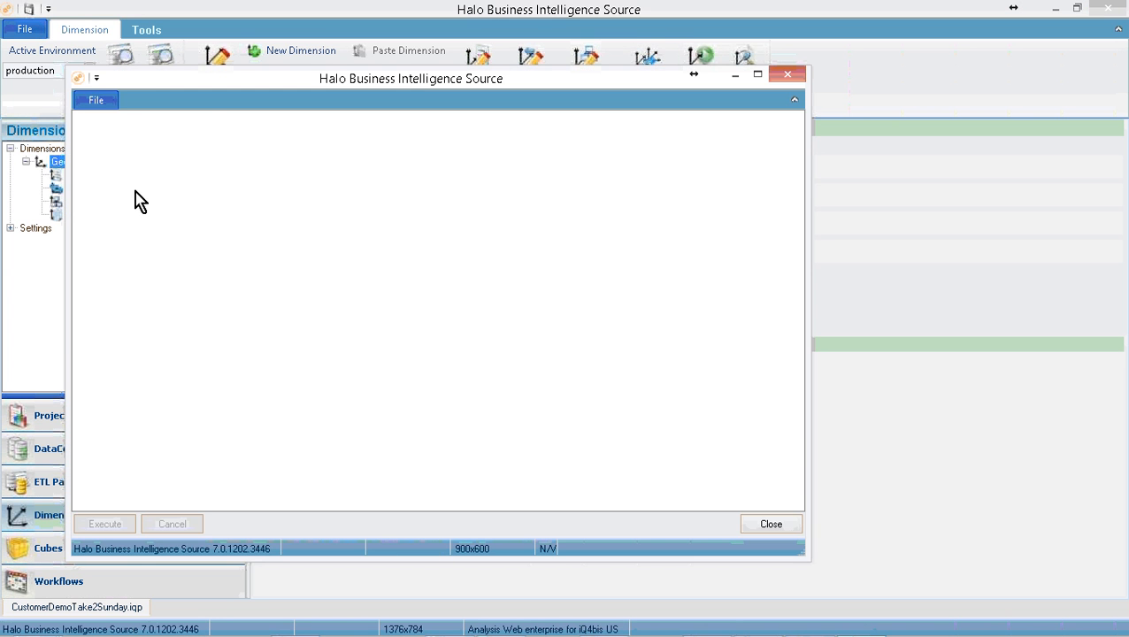
pyautogui.click(124, 528)
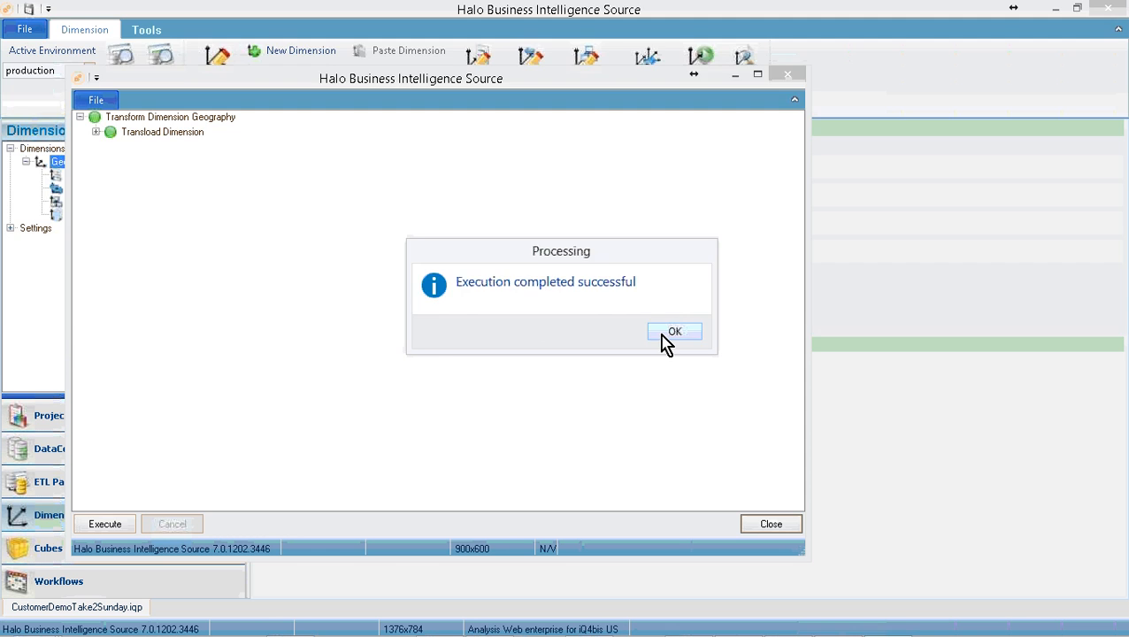
pyautogui.click(670, 335)
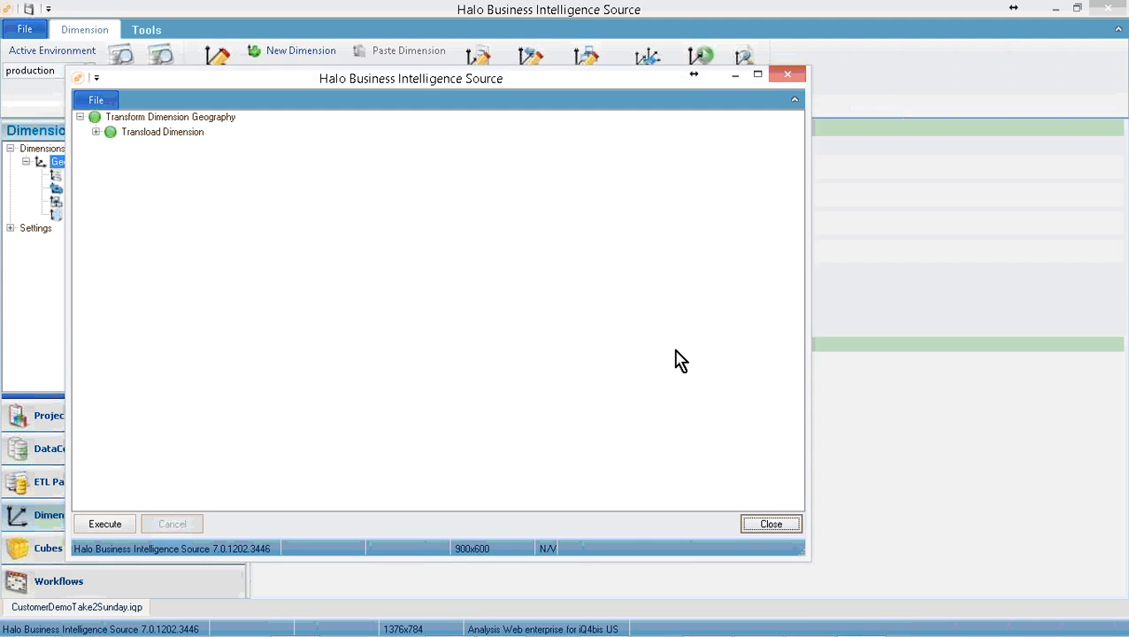
pyautogui.click(790, 527)
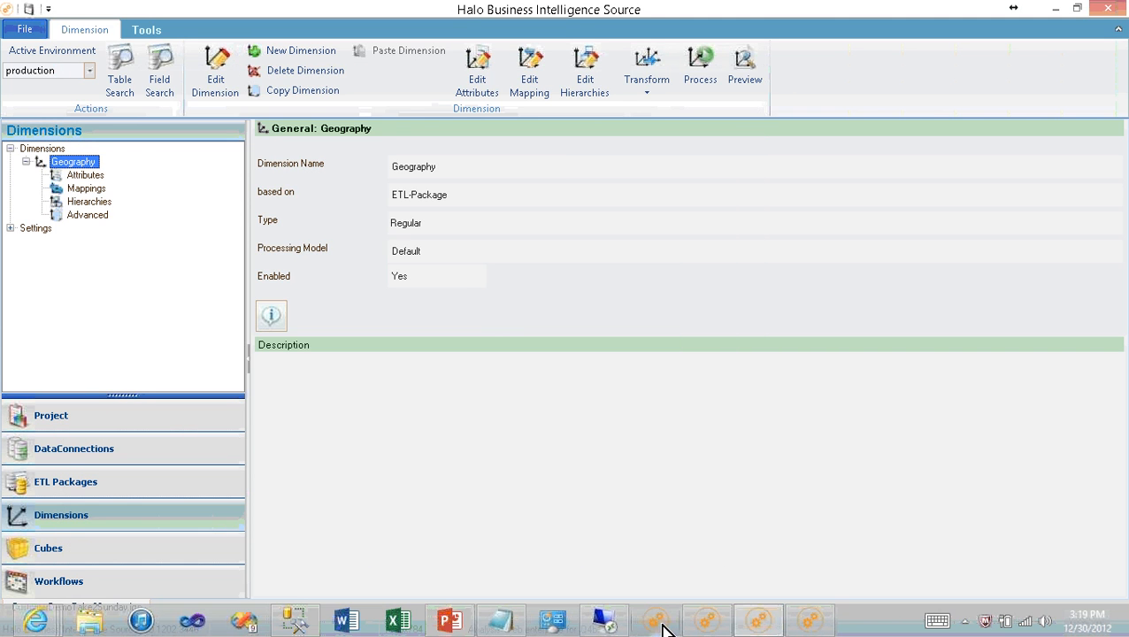
# Step: Switch to SQL Server Management Studio, refresh the HaloSourceCustomerDemo database and list its tables again
pyautogui.click(306, 622)
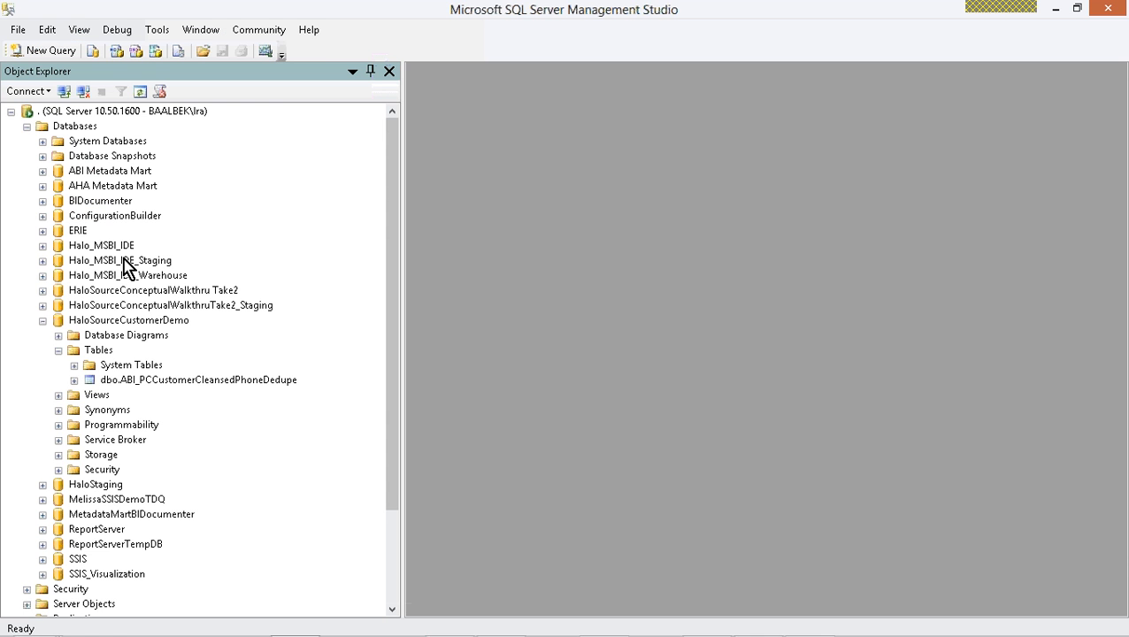
pyautogui.rightClick(112, 322)
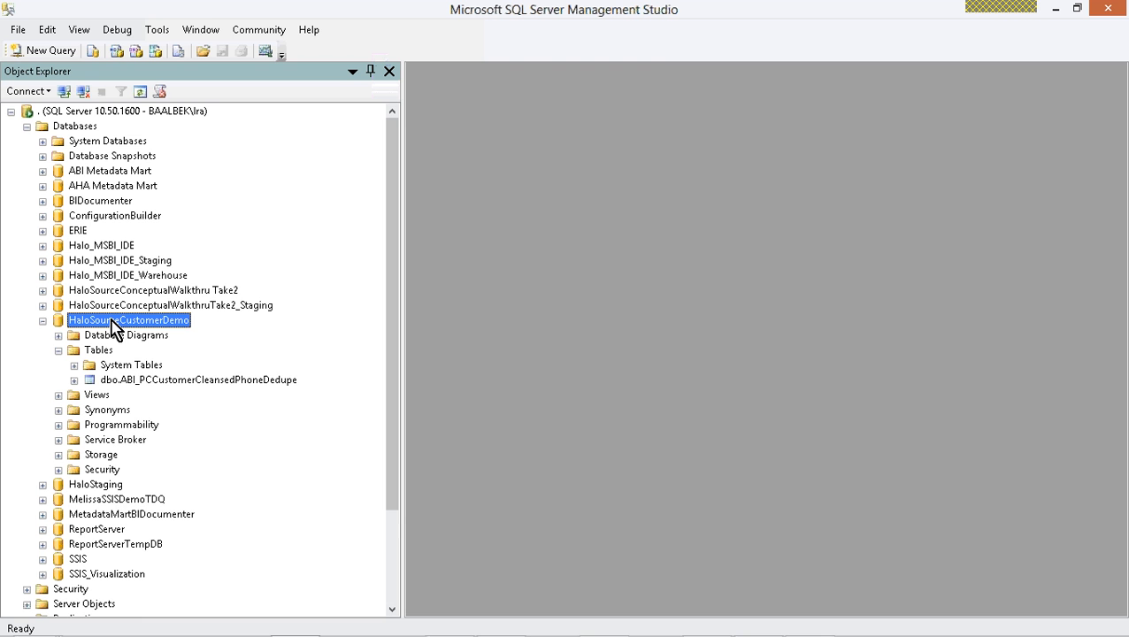
pyautogui.click(184, 542)
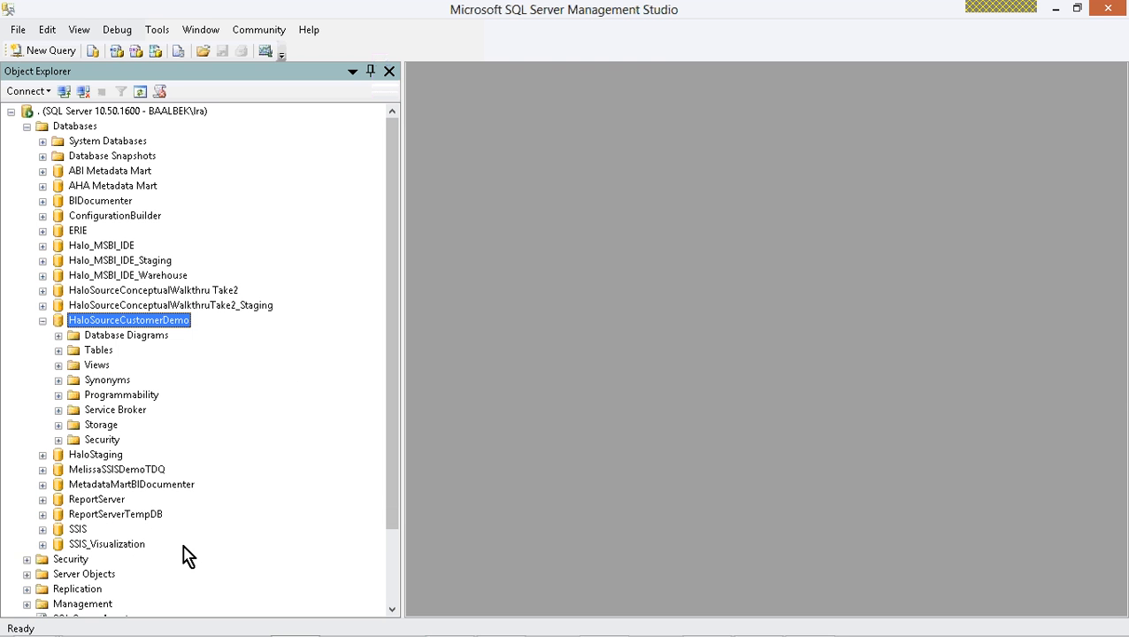
pyautogui.click(58, 351)
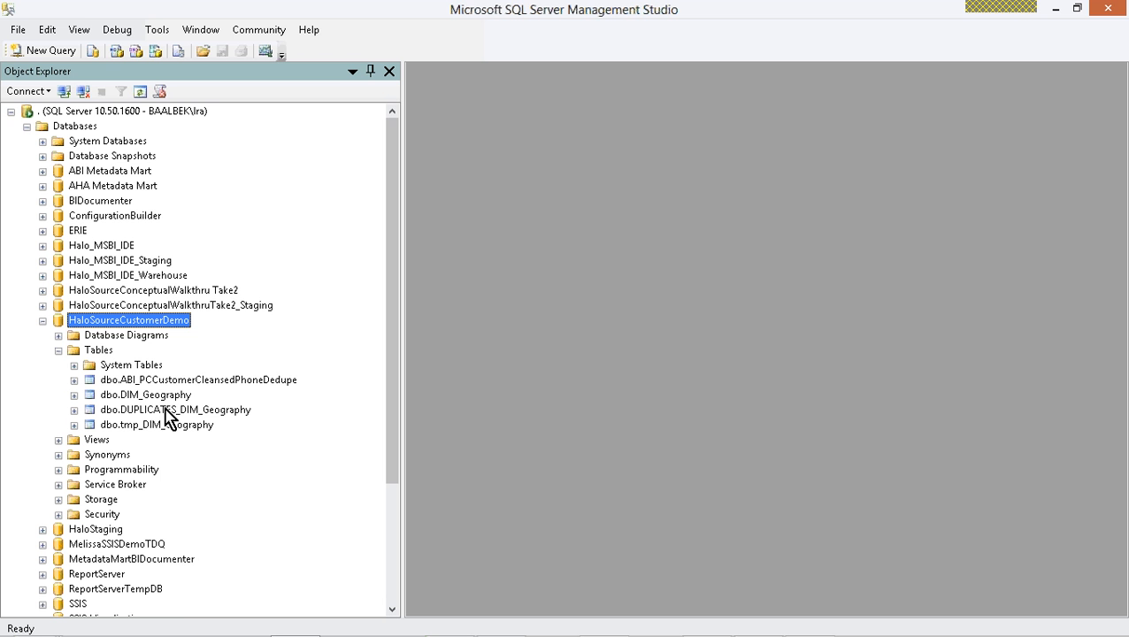
# Step: Select the top 1000 rows of the dbo.DIM_Geography table and look through the key and name columns
pyautogui.click(180, 397)
pyautogui.rightClick(180, 398)
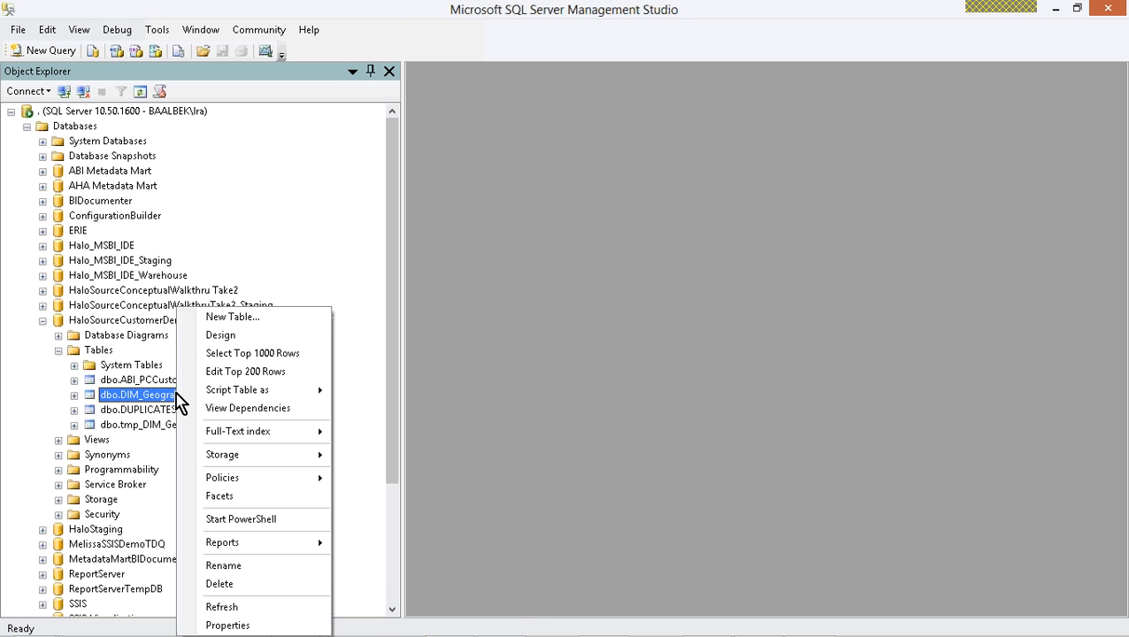
pyautogui.click(217, 337)
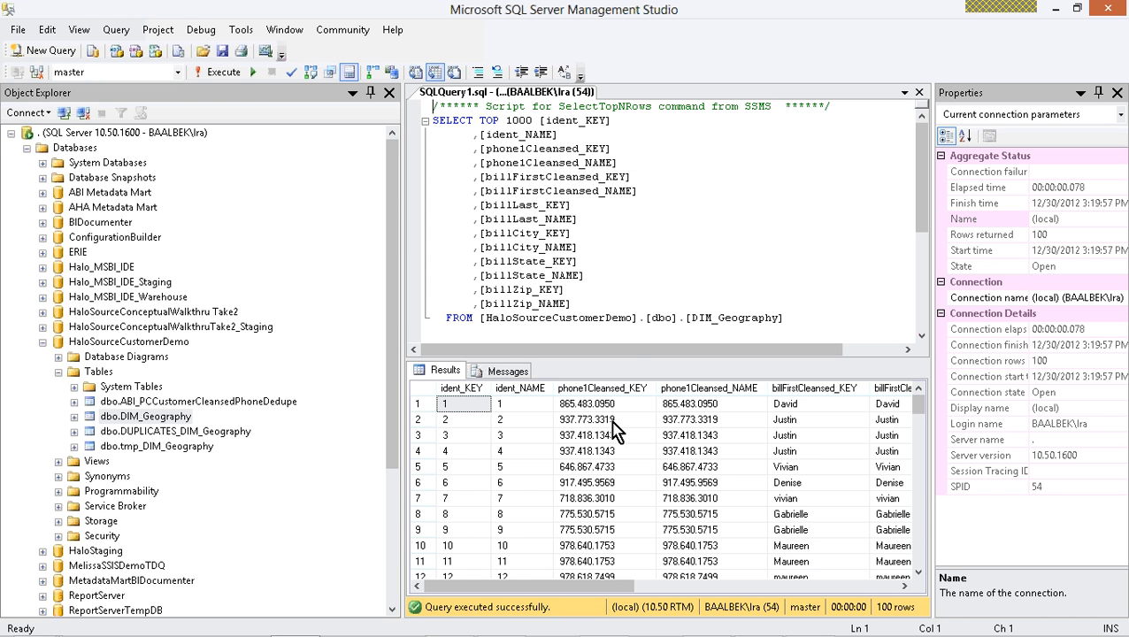
pyautogui.click(858, 585)
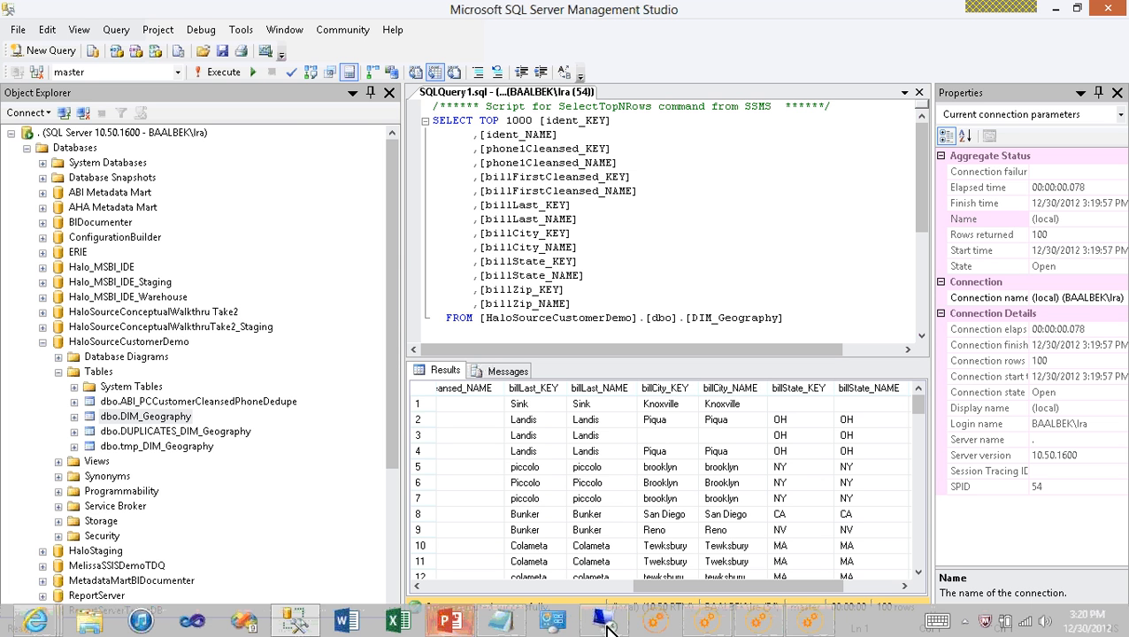
# Step: Return to the Halo Source project window and start a Geography dimension hierarchy with billState as its first level
pyautogui.click(811, 623)
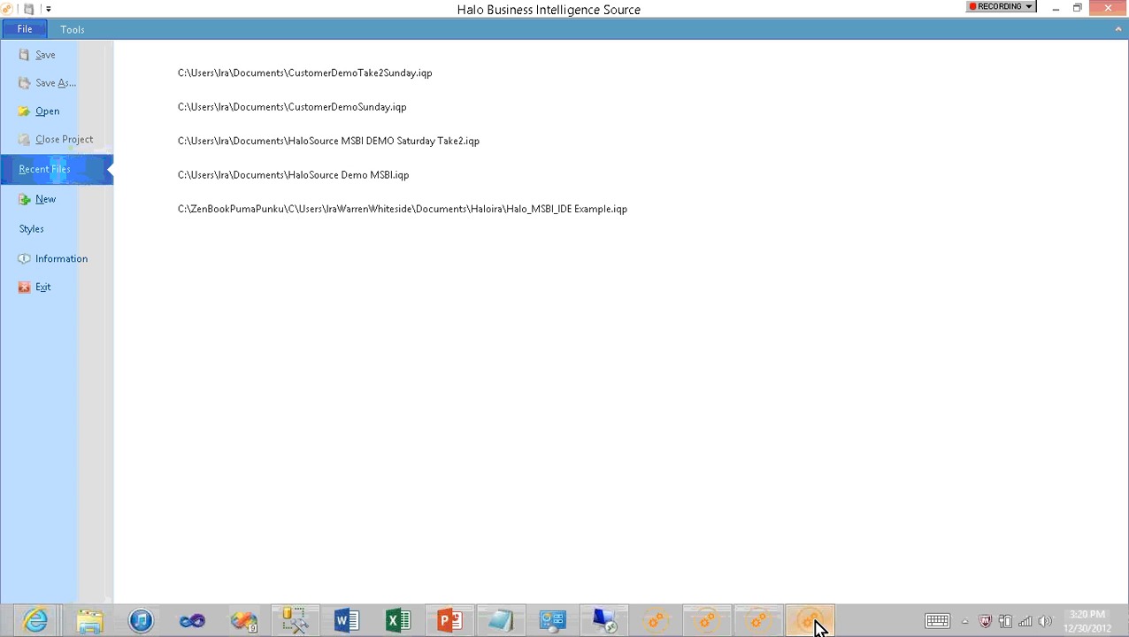
pyautogui.click(659, 627)
pyautogui.click(706, 626)
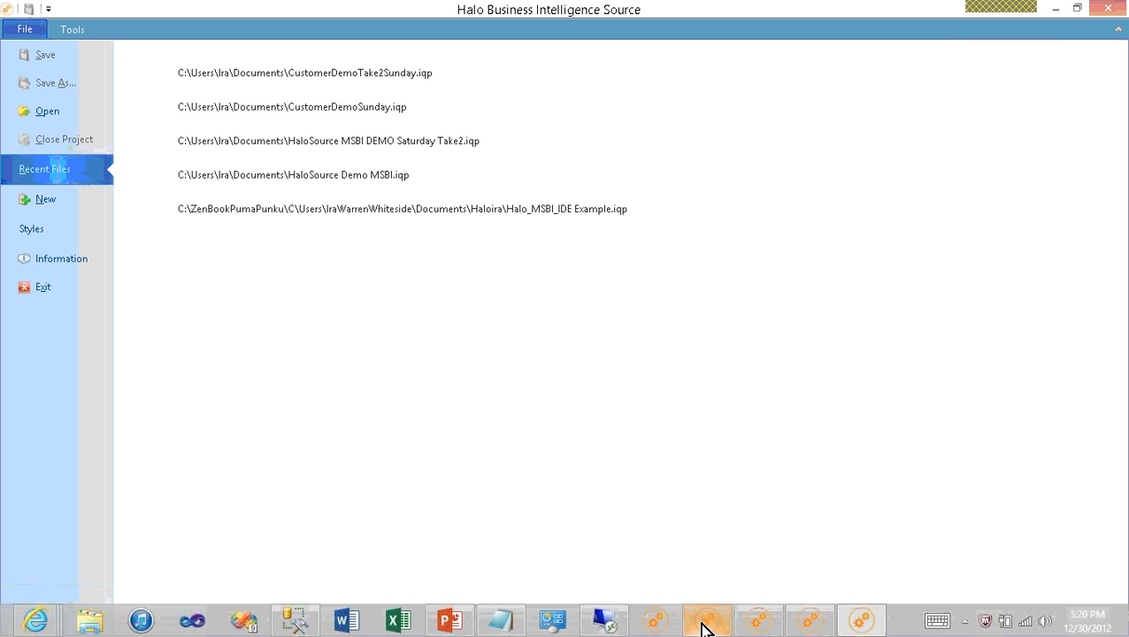
pyautogui.click(757, 627)
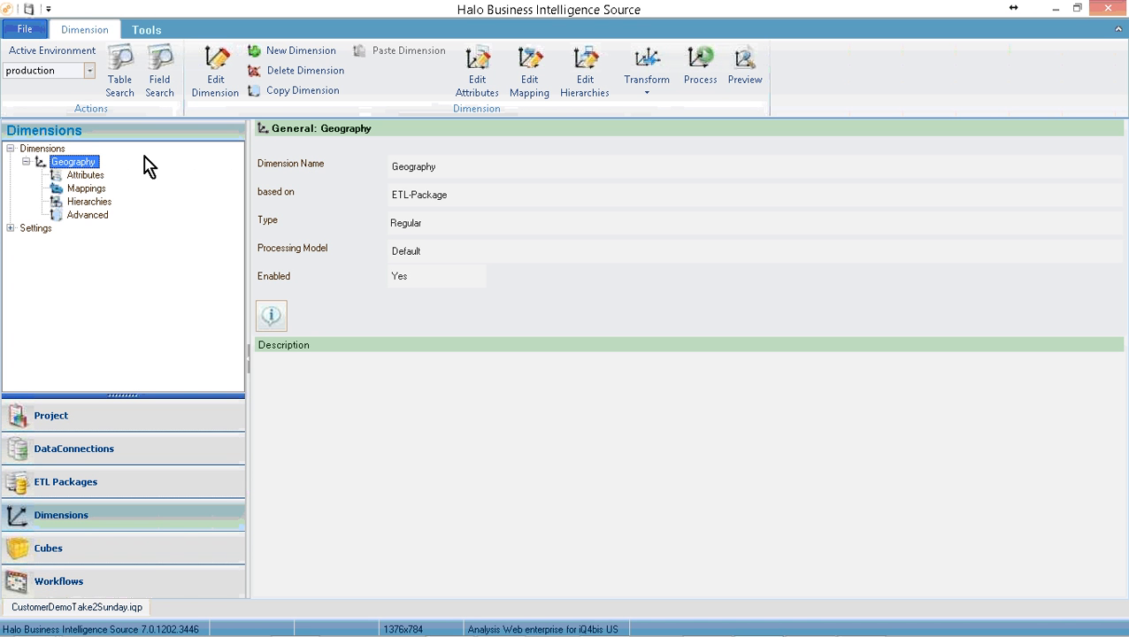
pyautogui.click(578, 89)
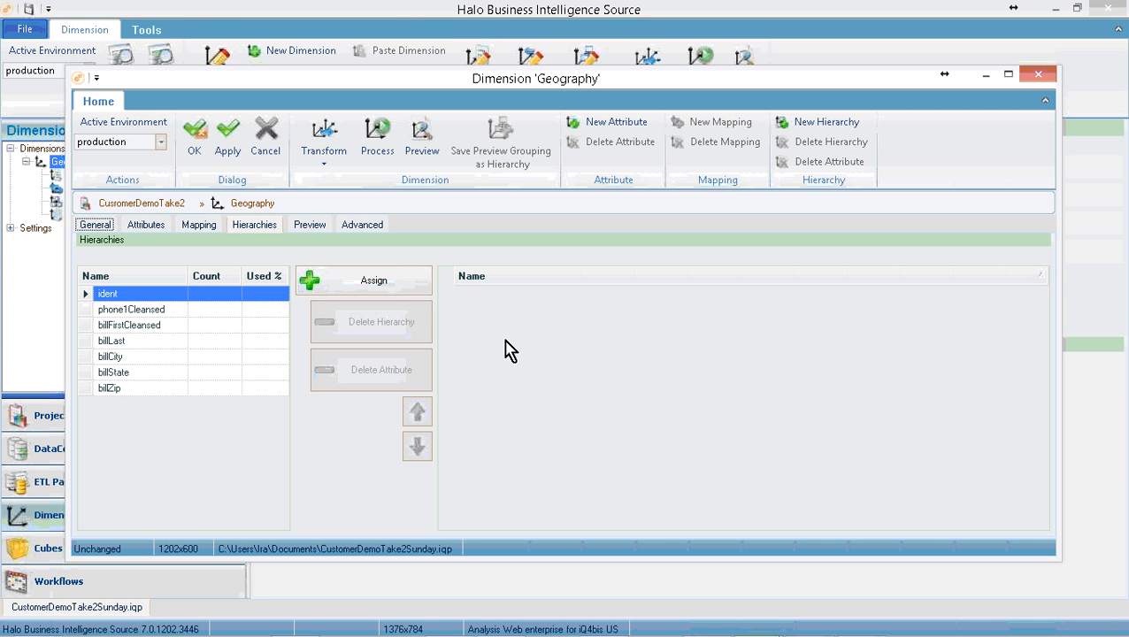
pyautogui.click(150, 357)
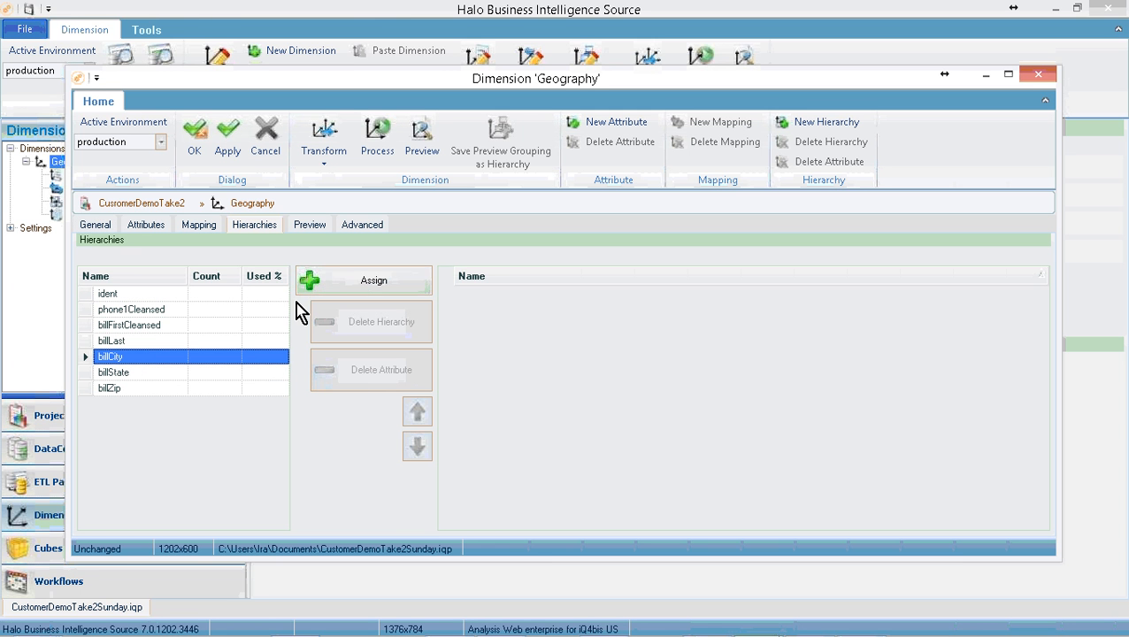
pyautogui.click(167, 389)
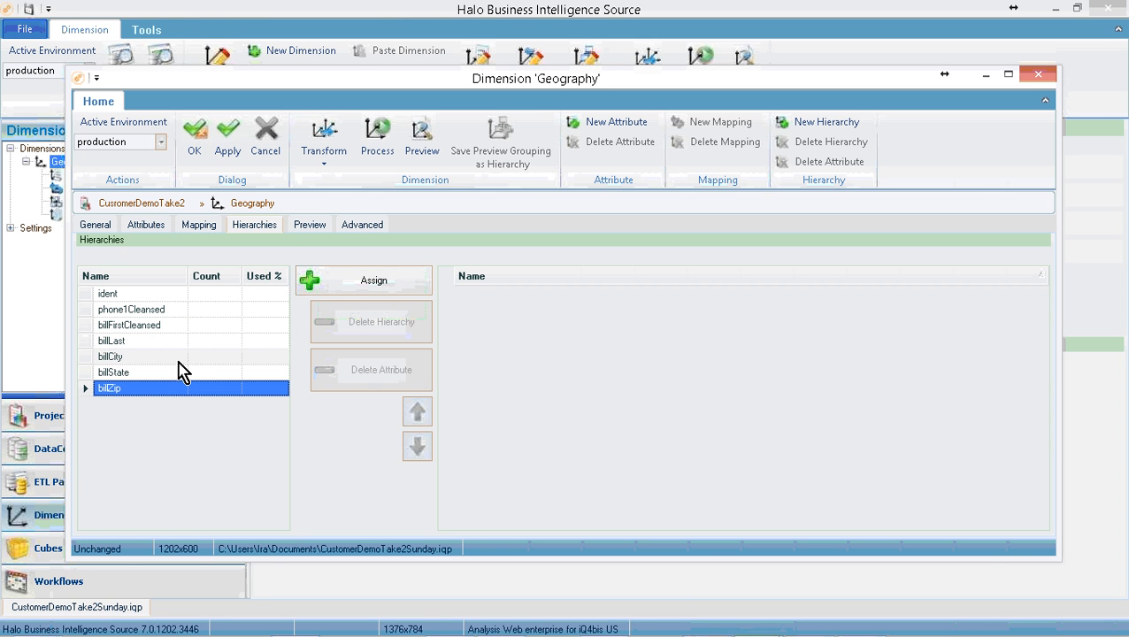
pyautogui.click(181, 372)
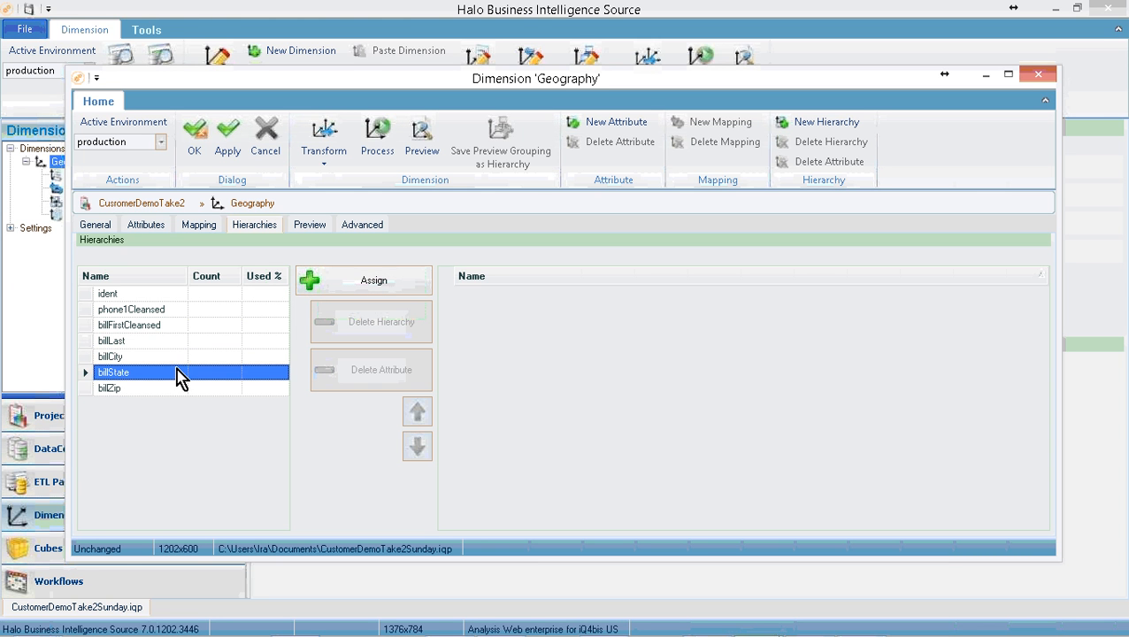
pyautogui.click(390, 285)
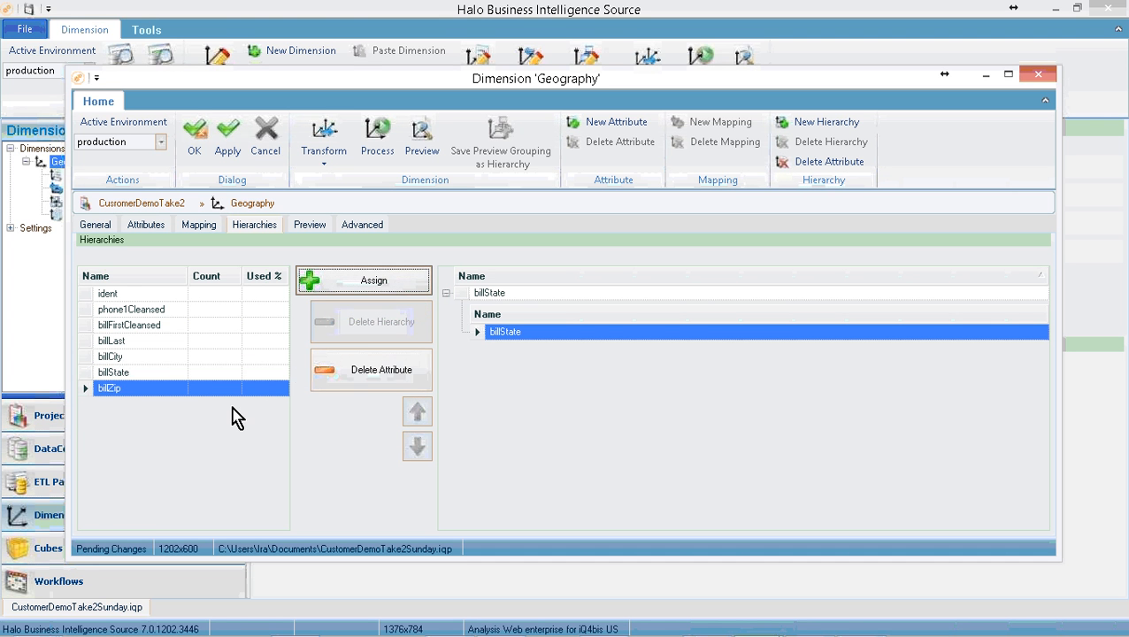
# Step: Assign billCity and billZip as the levels below billState in the hierarchy
pyautogui.click(163, 376)
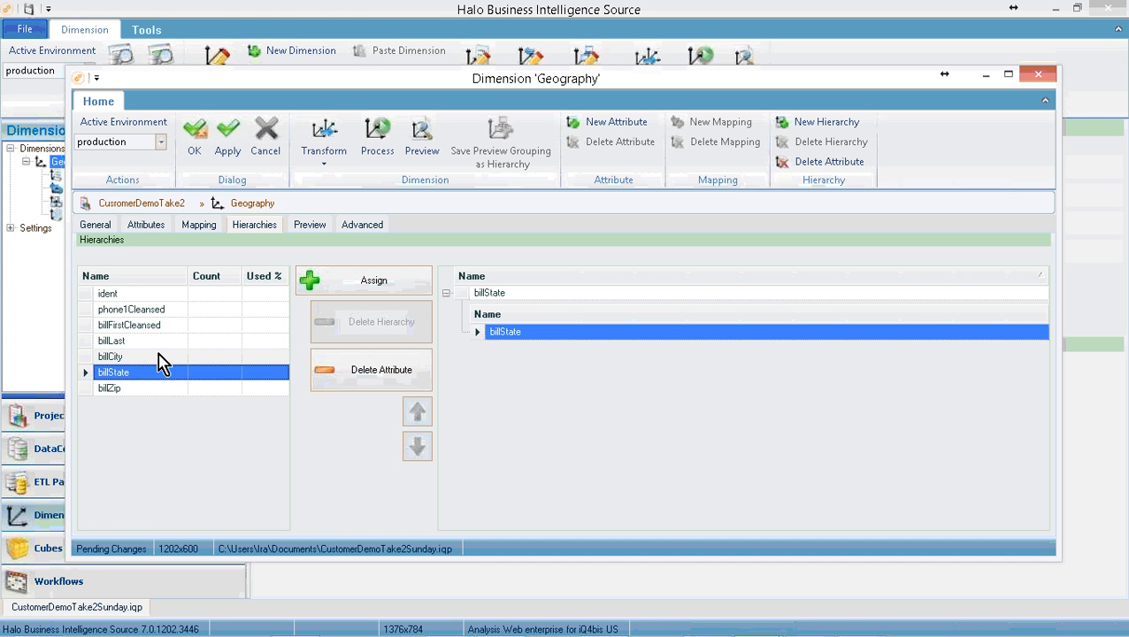
pyautogui.click(162, 360)
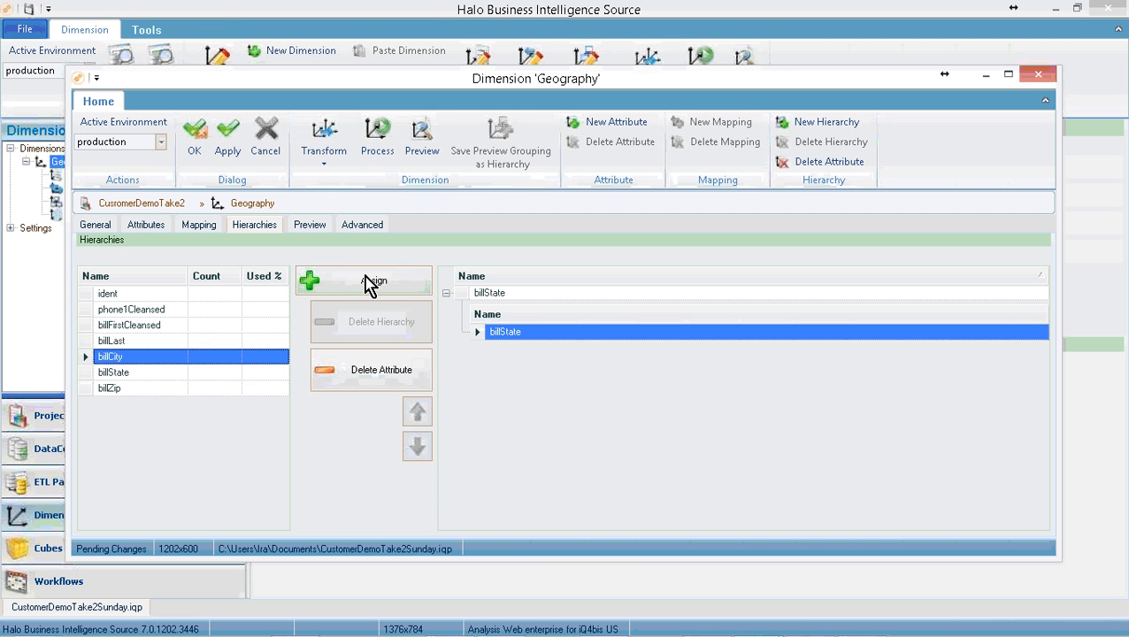
pyautogui.click(366, 283)
pyautogui.click(172, 391)
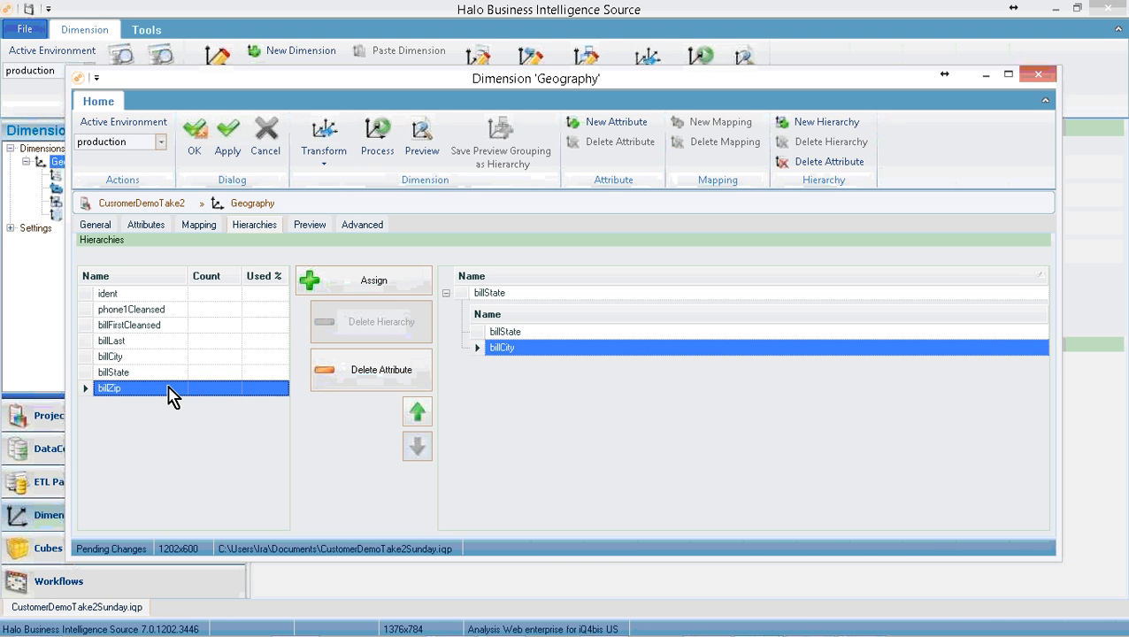
pyautogui.click(403, 285)
# Step: Rename the hierarchy to State_City_Zip and save the Geography dimension
pyautogui.click(543, 296)
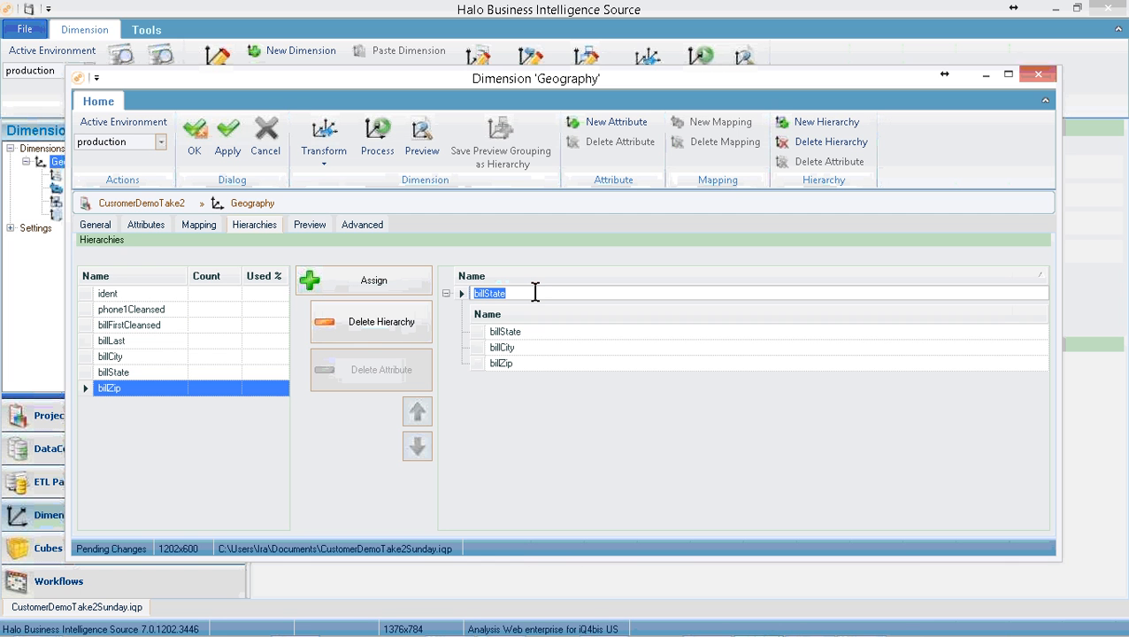
pyautogui.write('State_City_Zip')
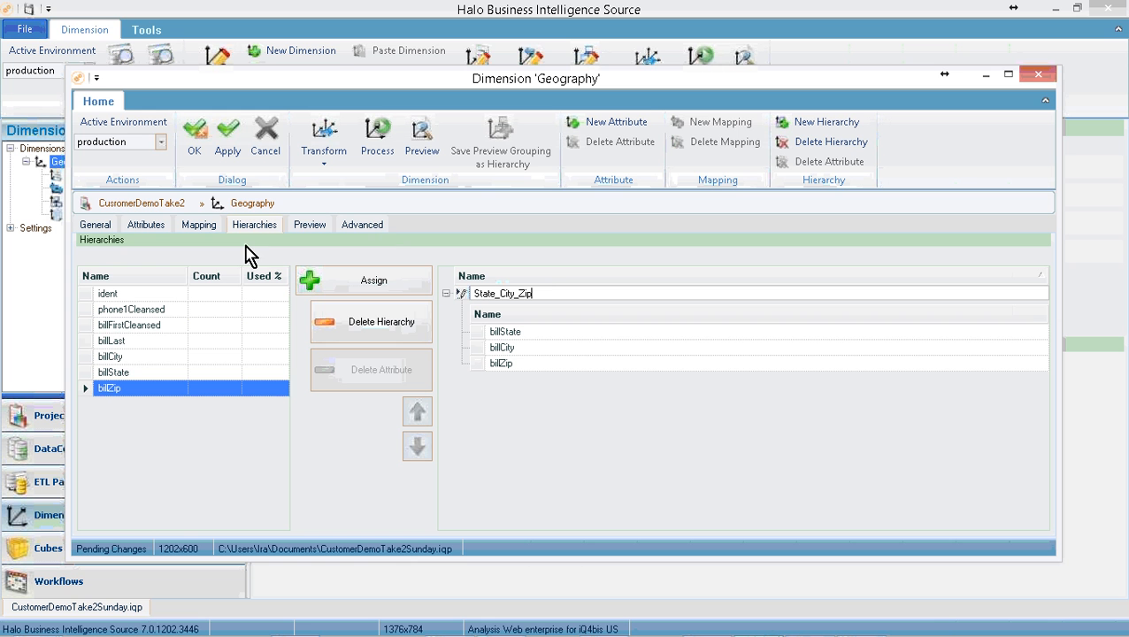
pyautogui.click(189, 150)
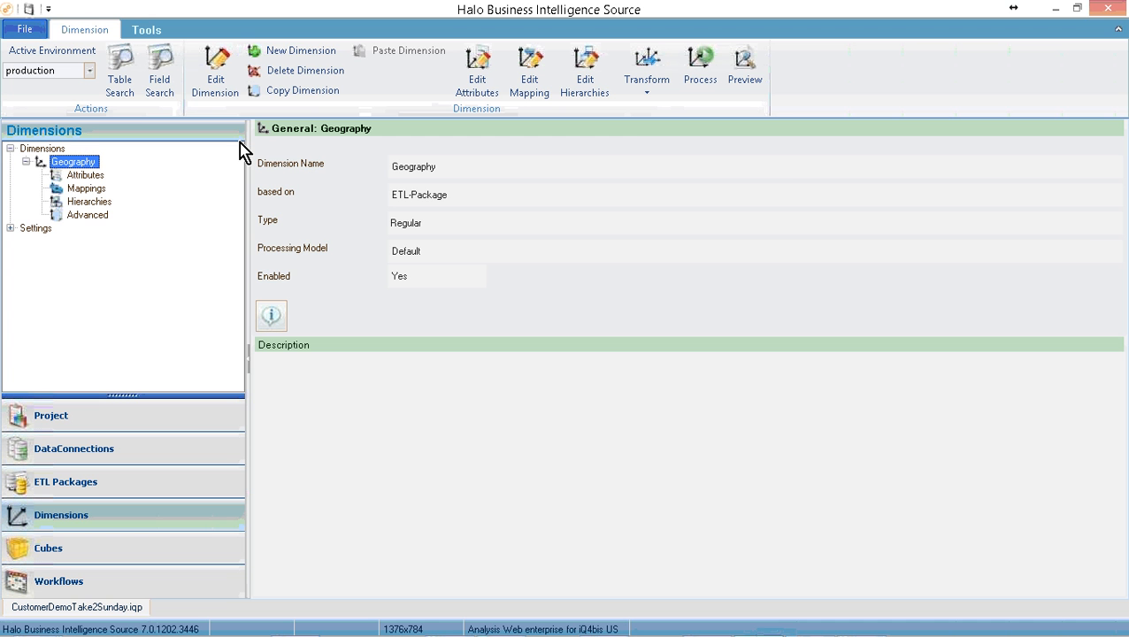
# Step: Preview the Geography dimension's data and group it by billLast_NAME with billFirstCleansed_NAME as the second level
pyautogui.click(574, 71)
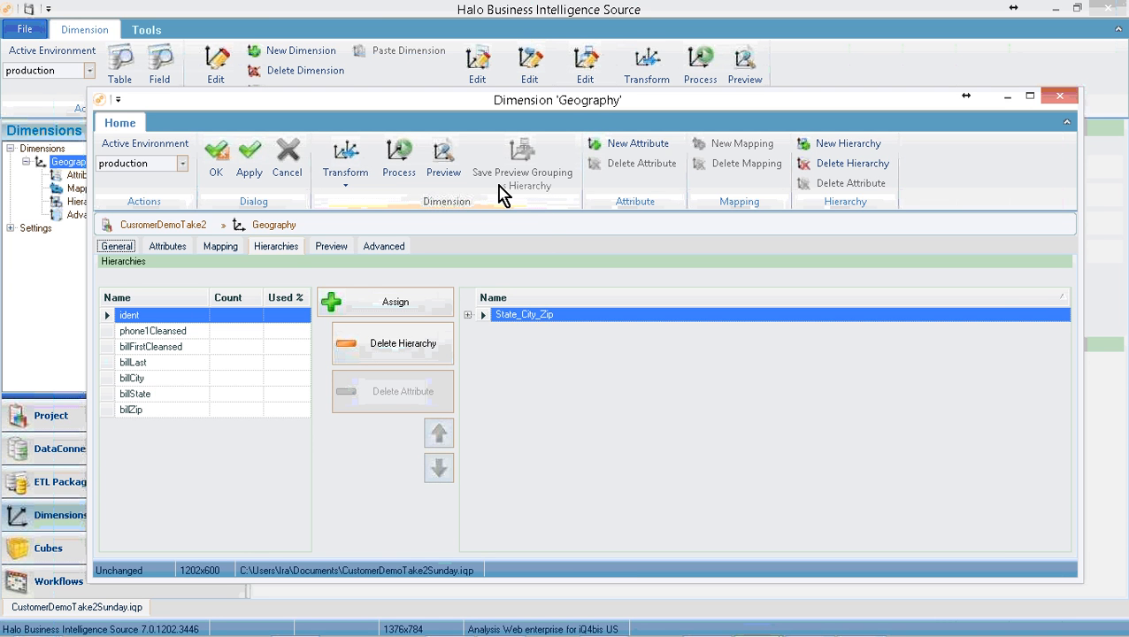
pyautogui.click(442, 177)
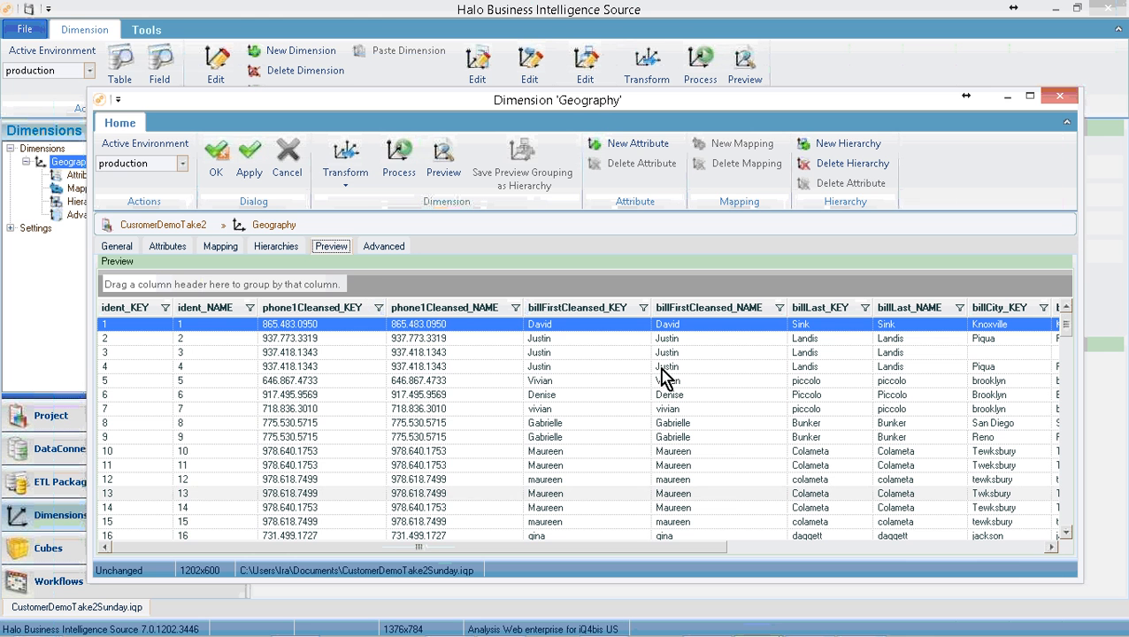
pyautogui.click(1023, 546)
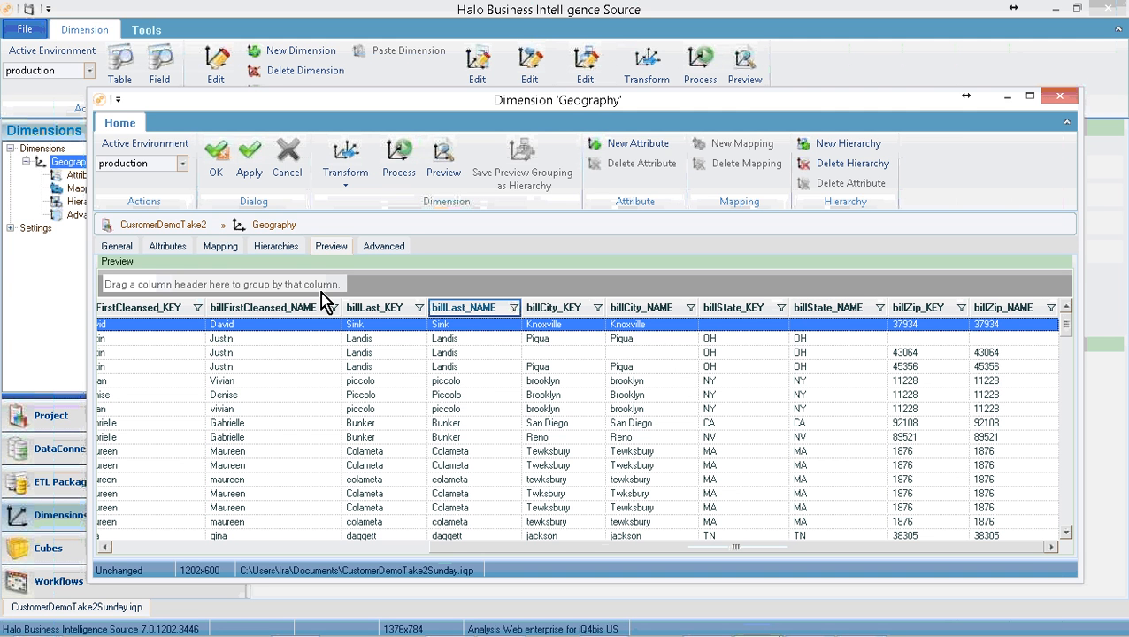
pyautogui.moveTo(324, 303); pyautogui.dragTo(244, 302)
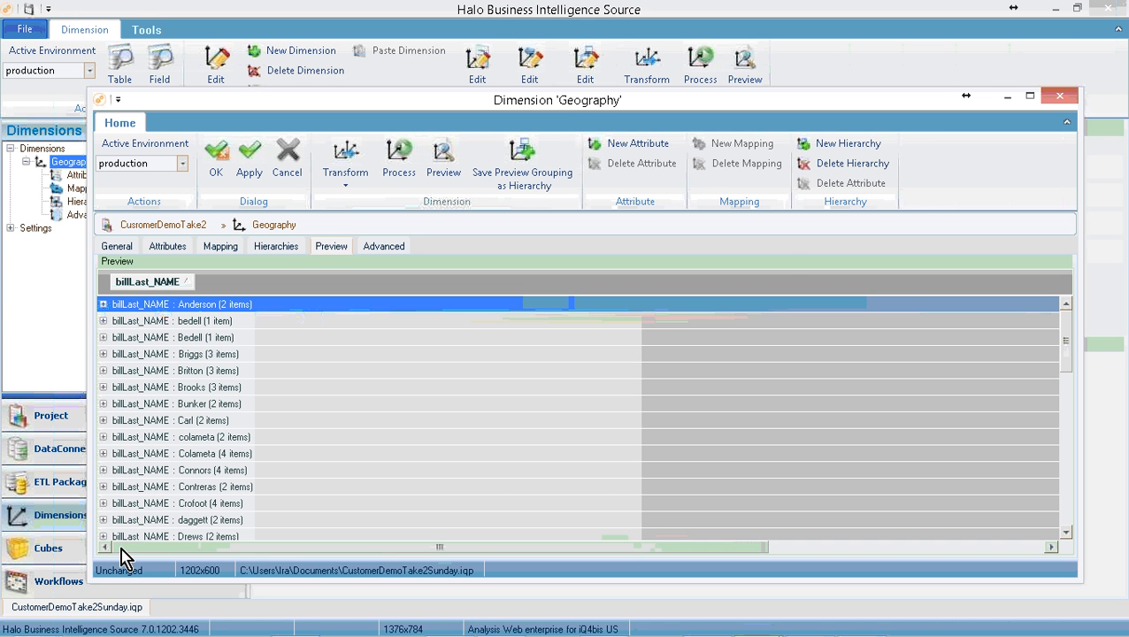
pyautogui.click(102, 321)
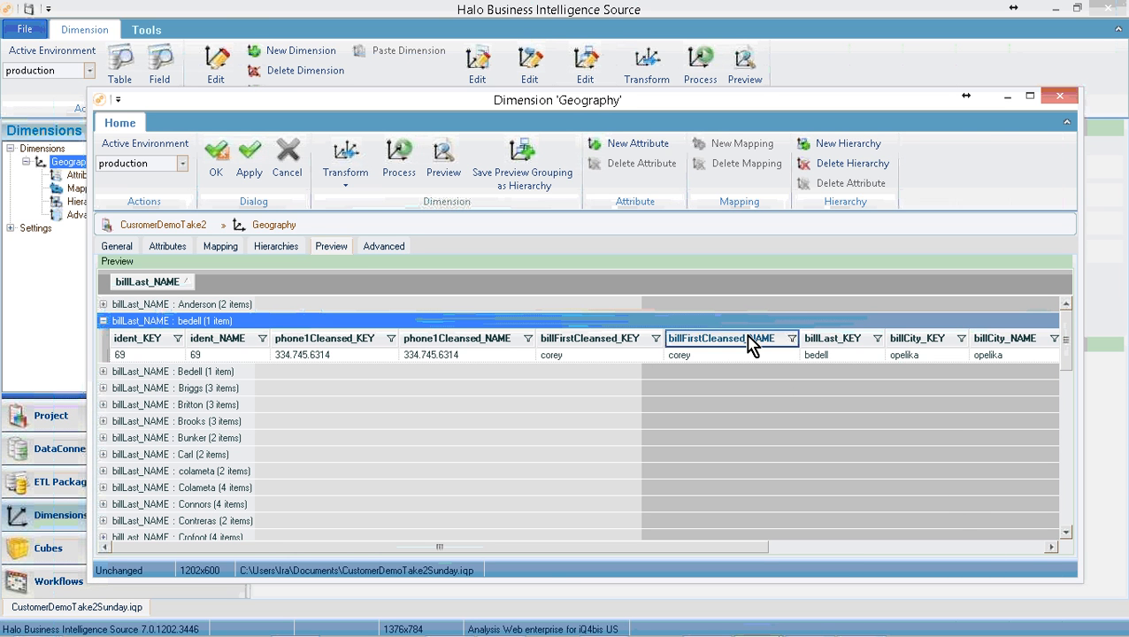
pyautogui.moveTo(743, 339); pyautogui.dragTo(469, 336)
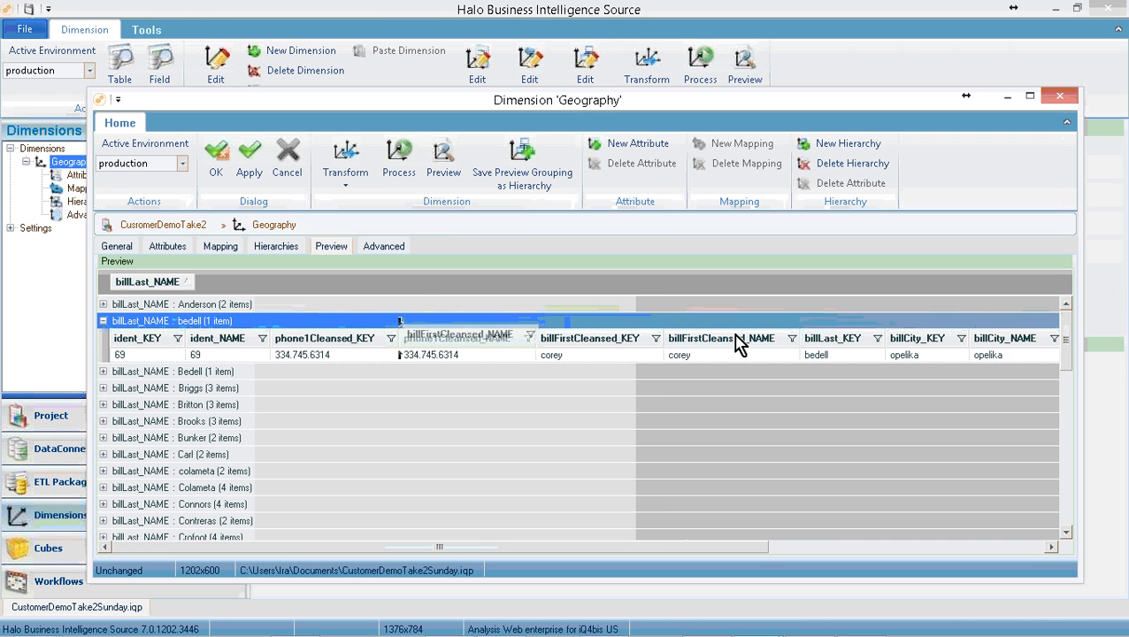
pyautogui.moveTo(741, 345); pyautogui.dragTo(324, 293)
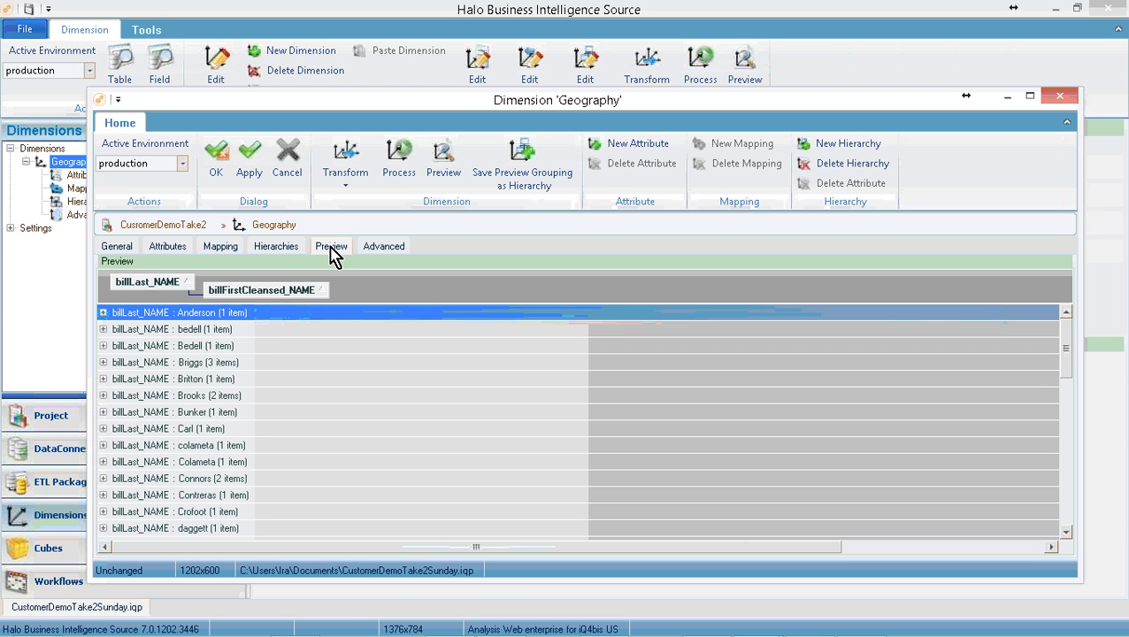
# Step: Save the preview grouping as a hierarchy named CustomerName and save the Geography dimension
pyautogui.click(519, 178)
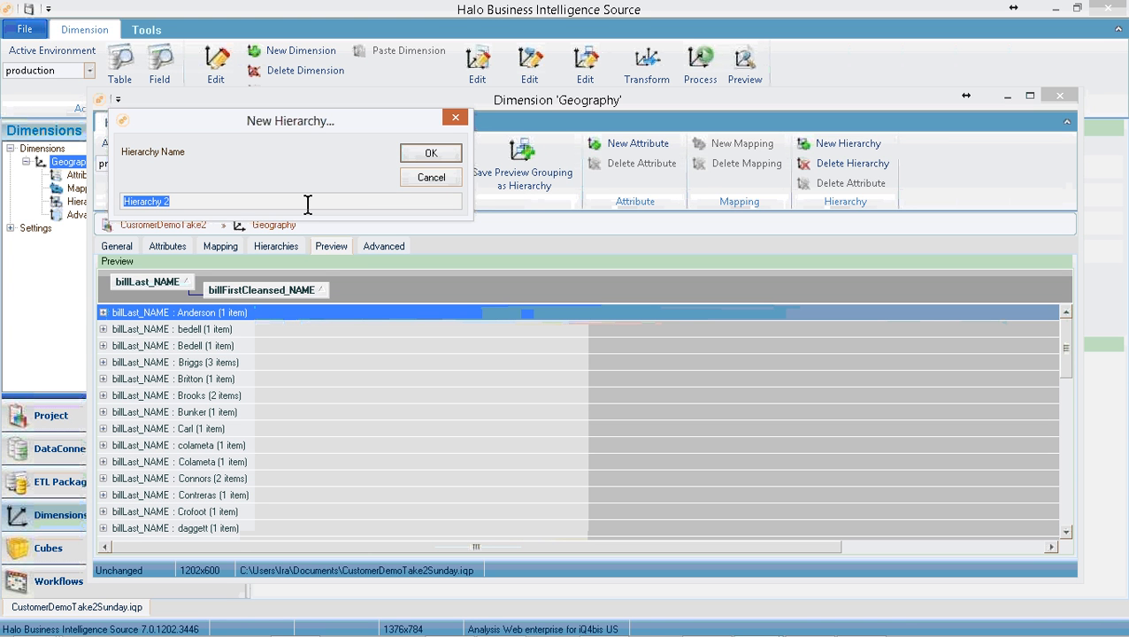
pyautogui.write('CustomerName')
pyautogui.click(422, 155)
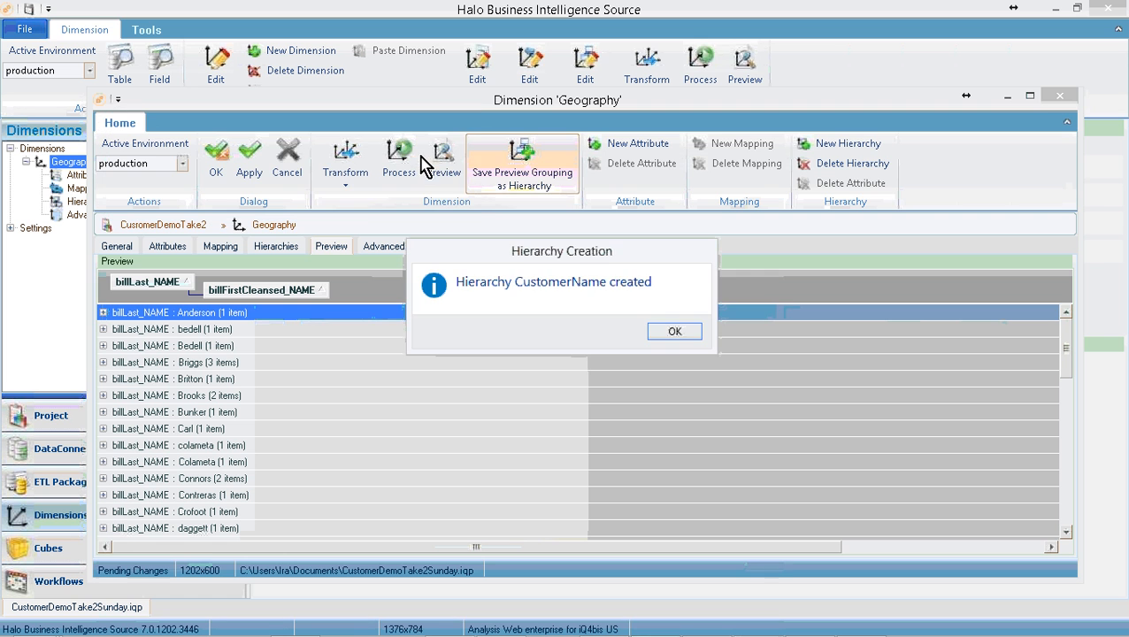
pyautogui.click(673, 334)
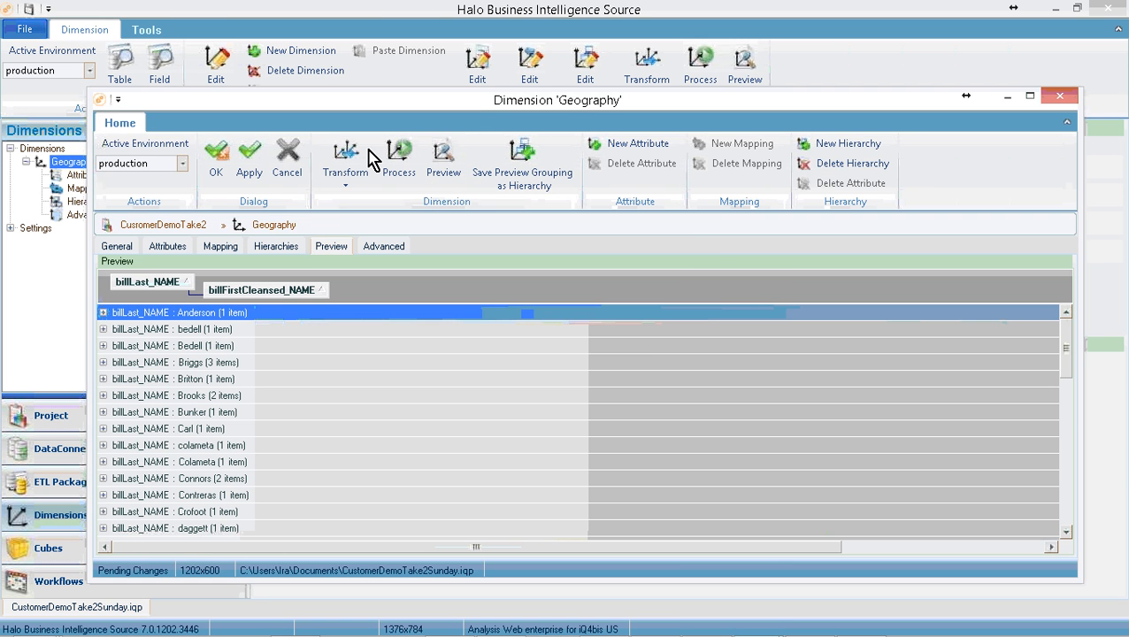
pyautogui.click(223, 164)
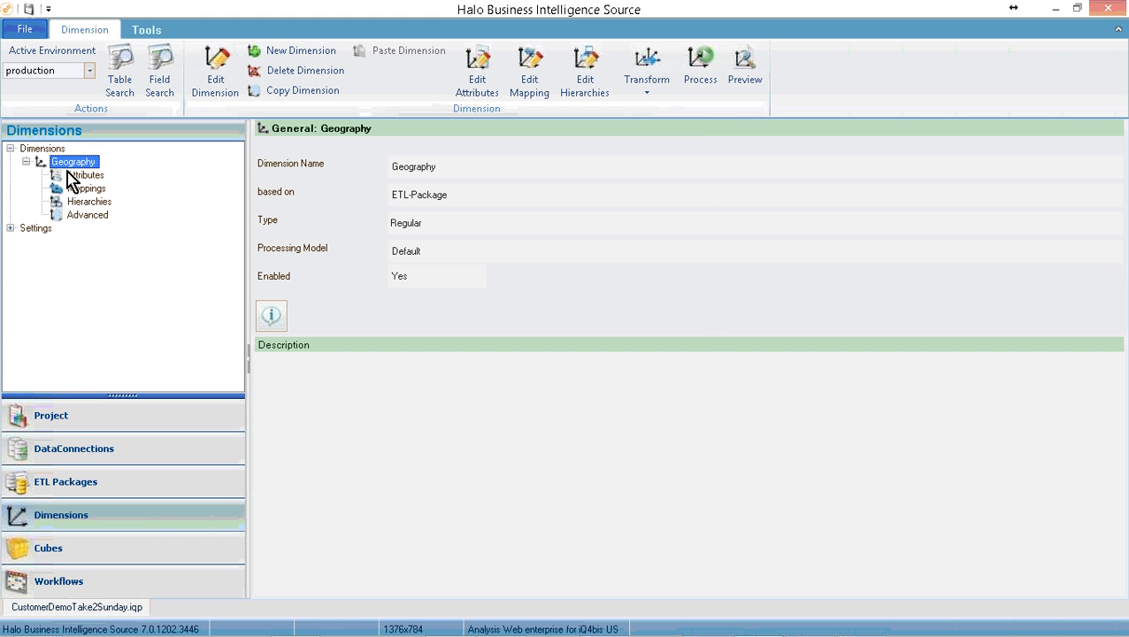
# Step: Examine the levels of the CustomerName and State_City_Zip hierarchies in the Geography dimension
pyautogui.click(77, 203)
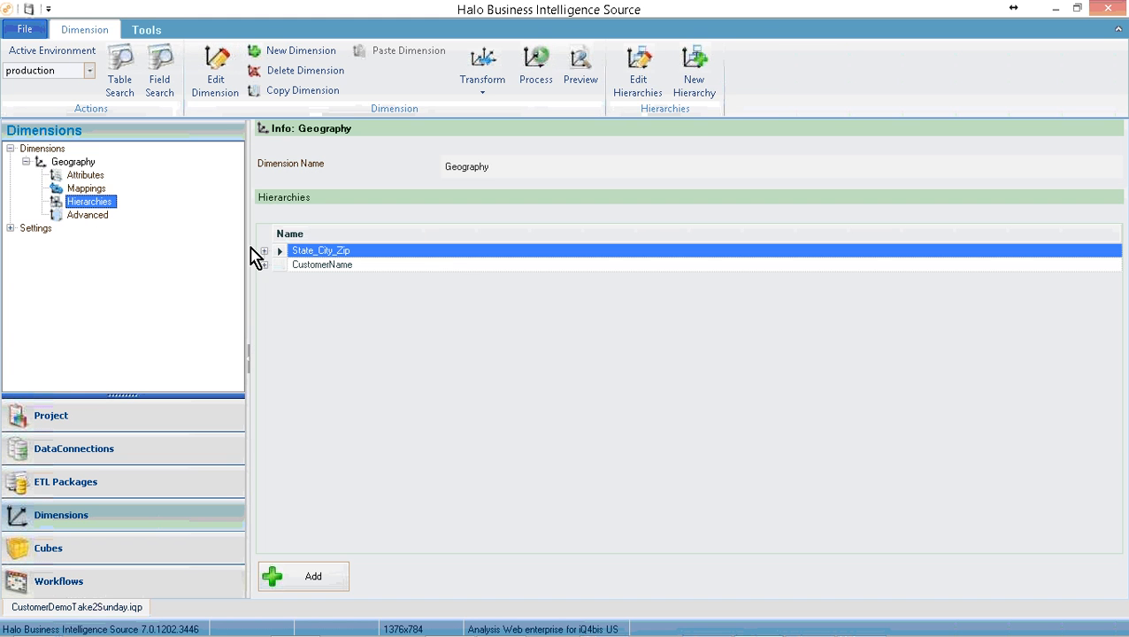
pyautogui.click(265, 264)
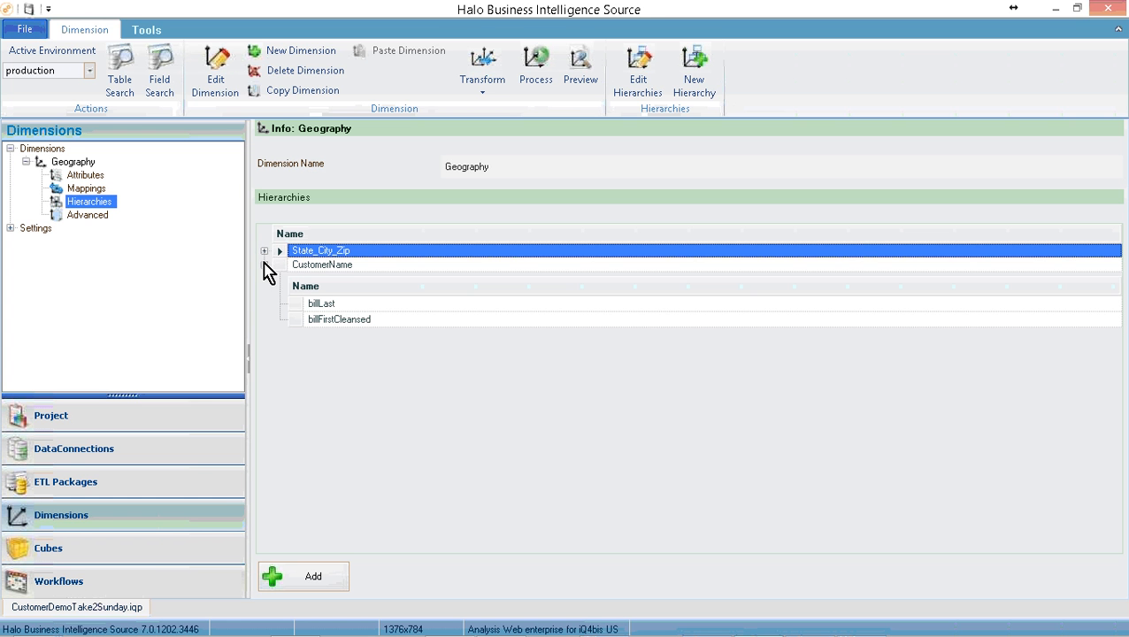
pyautogui.click(264, 250)
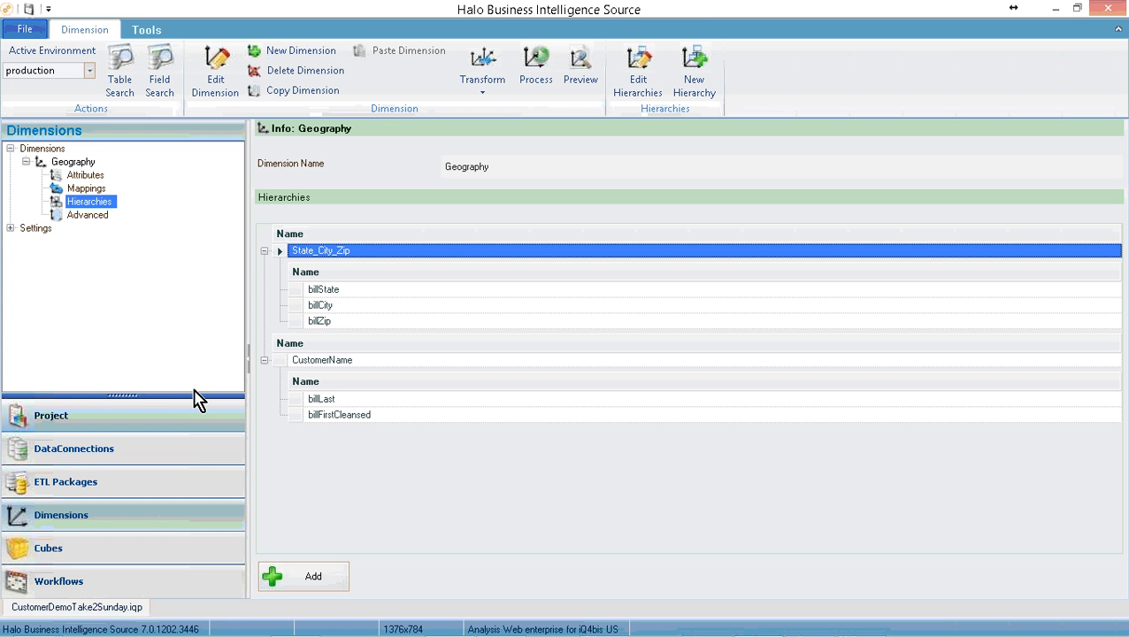
# Step: Start a new cube in the project and name it CustomerCube
pyautogui.click(167, 550)
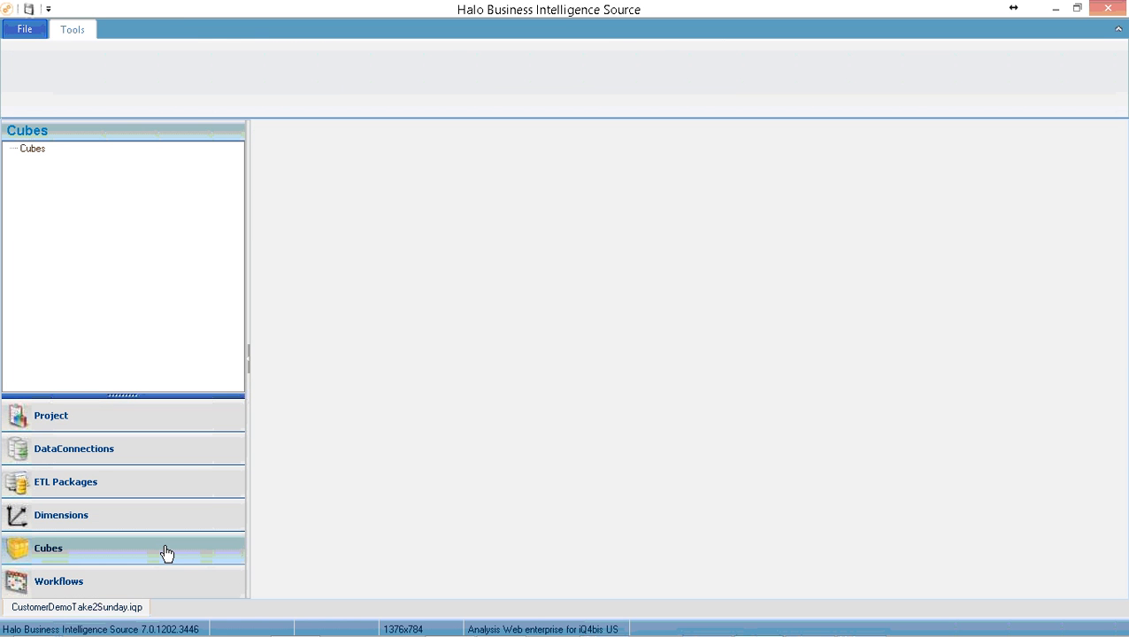
pyautogui.click(33, 150)
pyautogui.rightClick(33, 150)
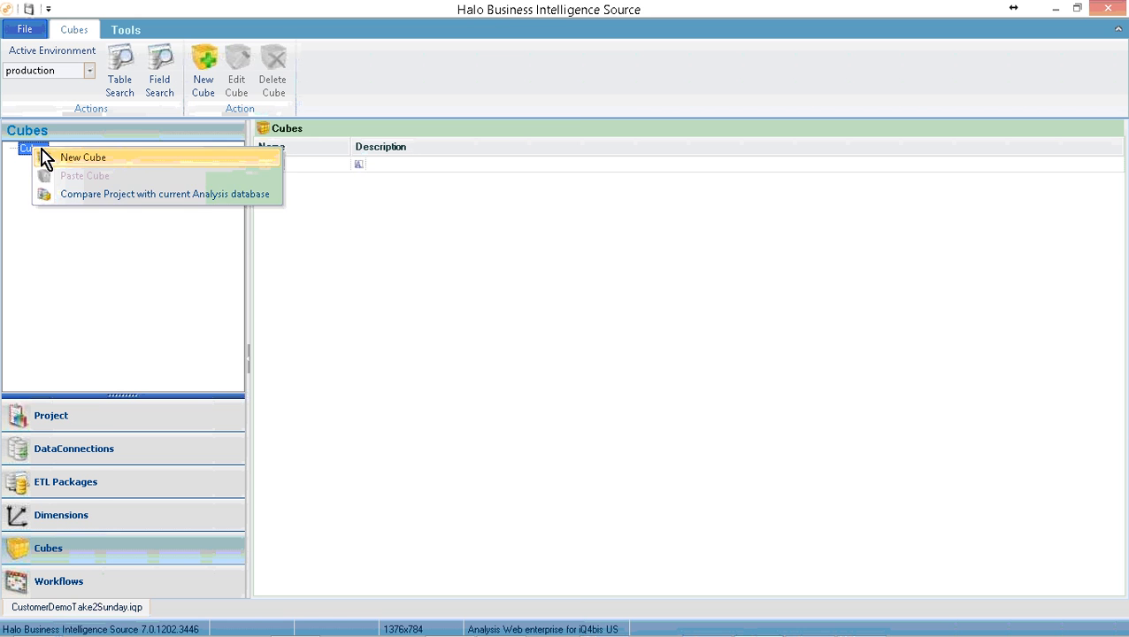
pyautogui.click(60, 157)
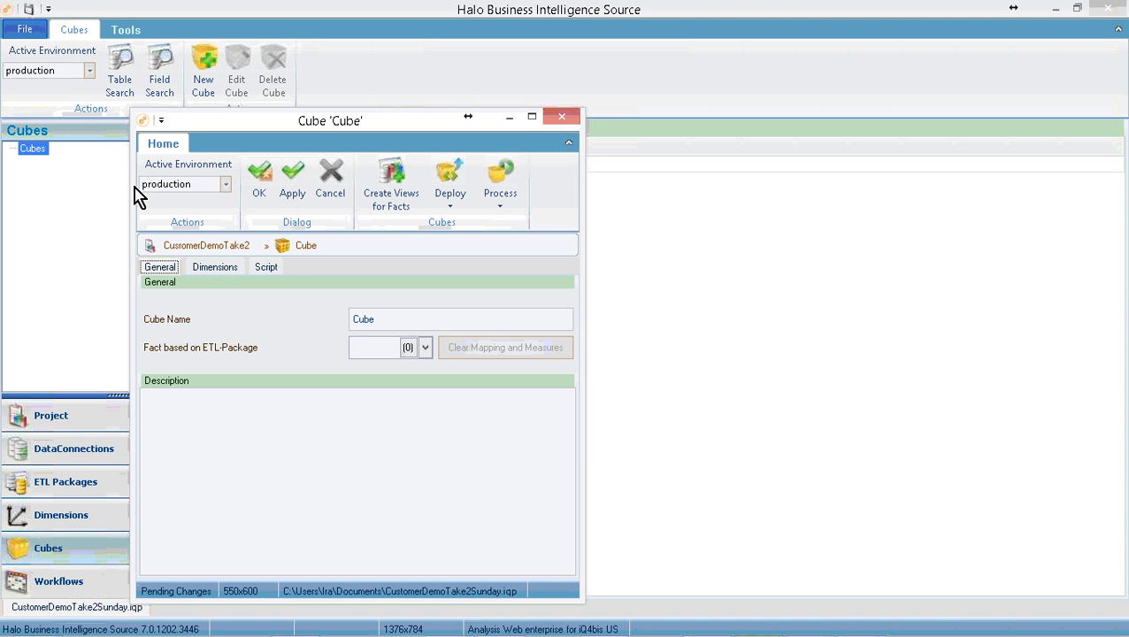
pyautogui.moveTo(354, 319); pyautogui.dragTo(412, 319)
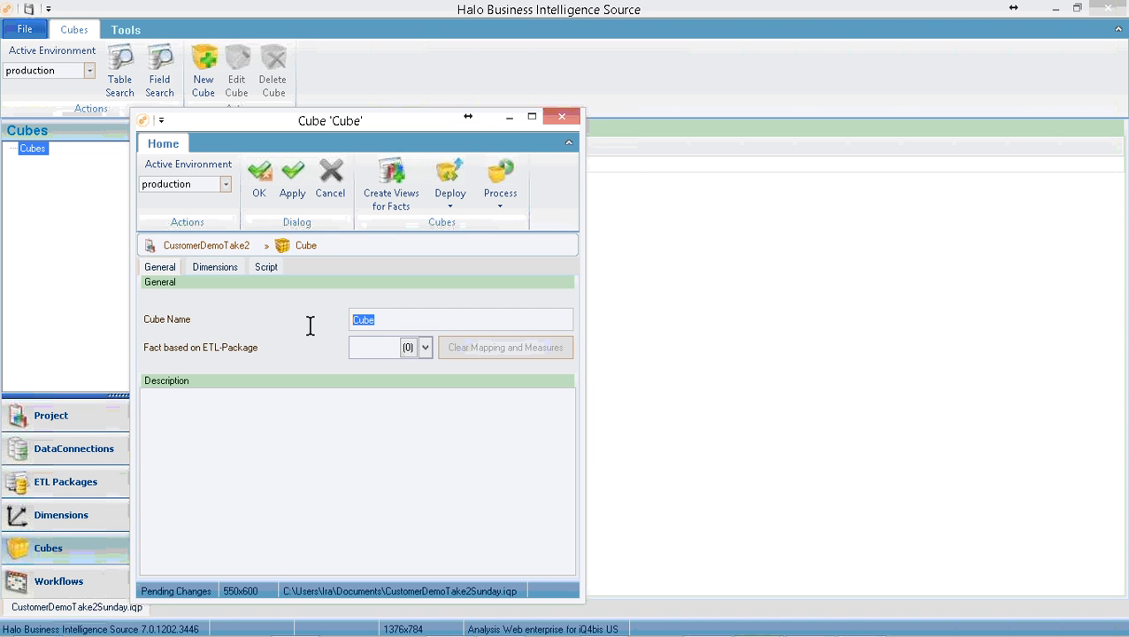
pyautogui.write('Custoem')
pyautogui.press('BackSpace')
pyautogui.press('BackSpace')
pyautogui.write('merCube')
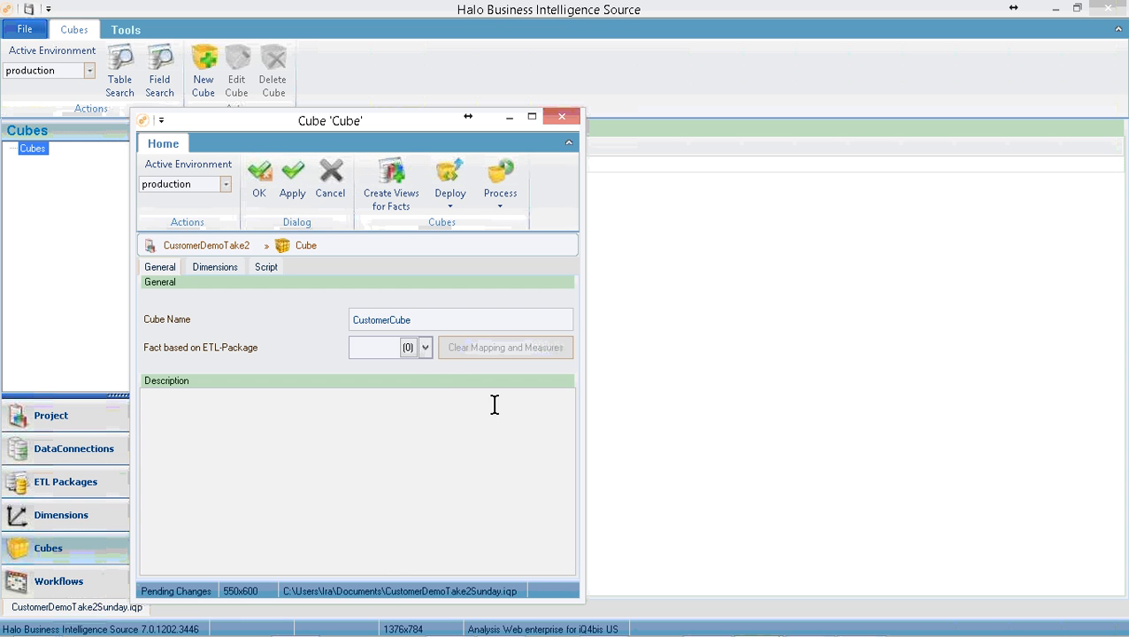
# Step: Base the cube's fact on ETL-Package and save the new cube
pyautogui.click(426, 348)
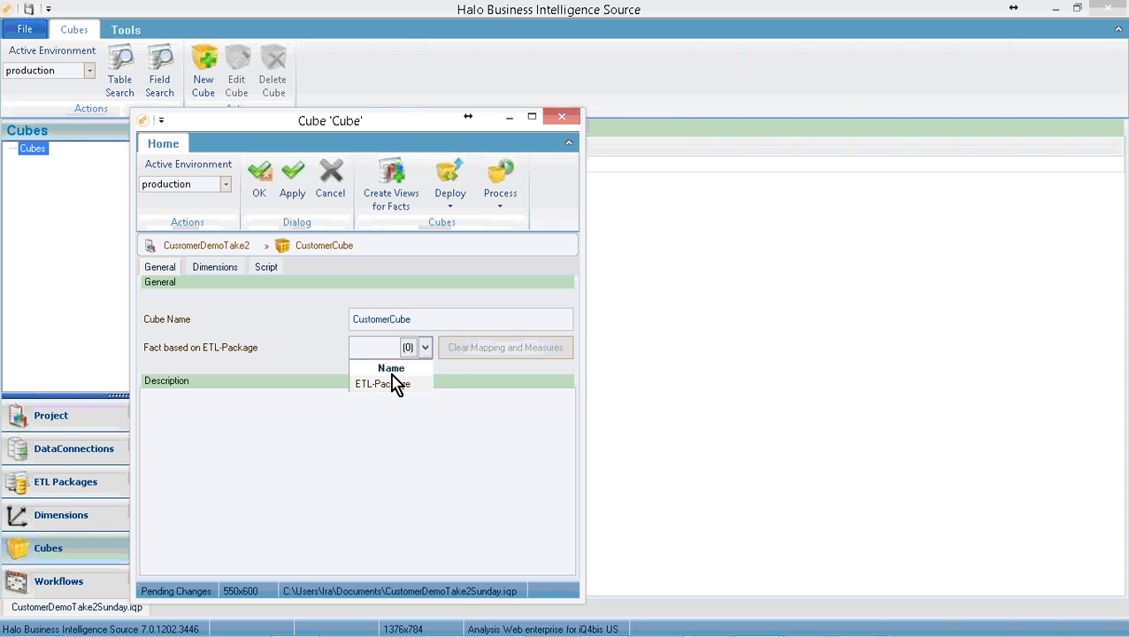
pyautogui.click(390, 386)
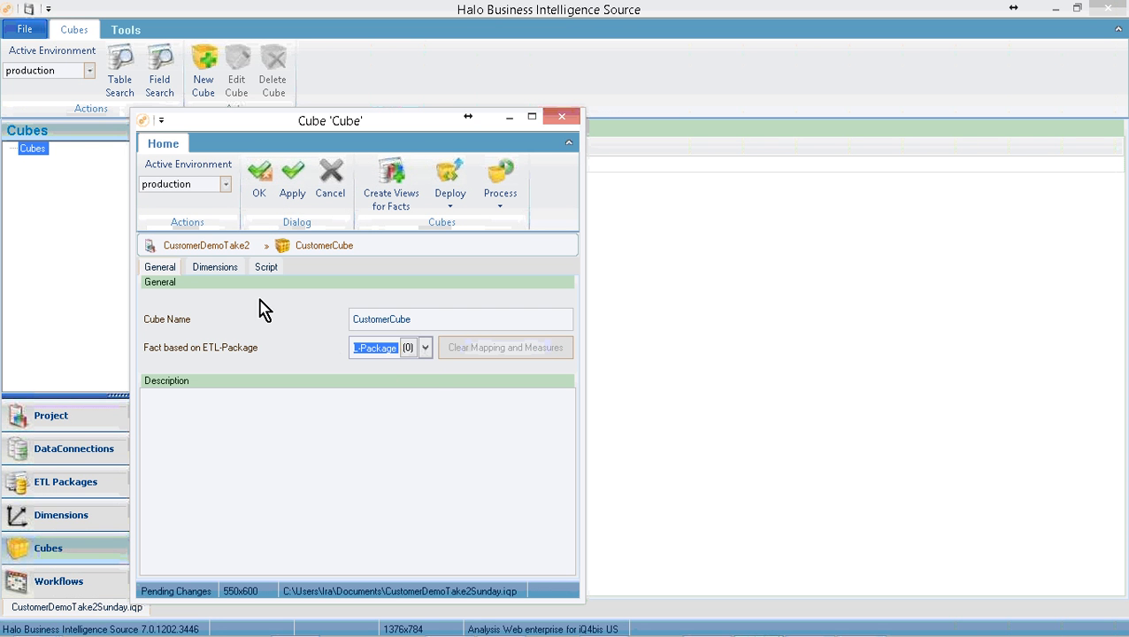
pyautogui.click(257, 190)
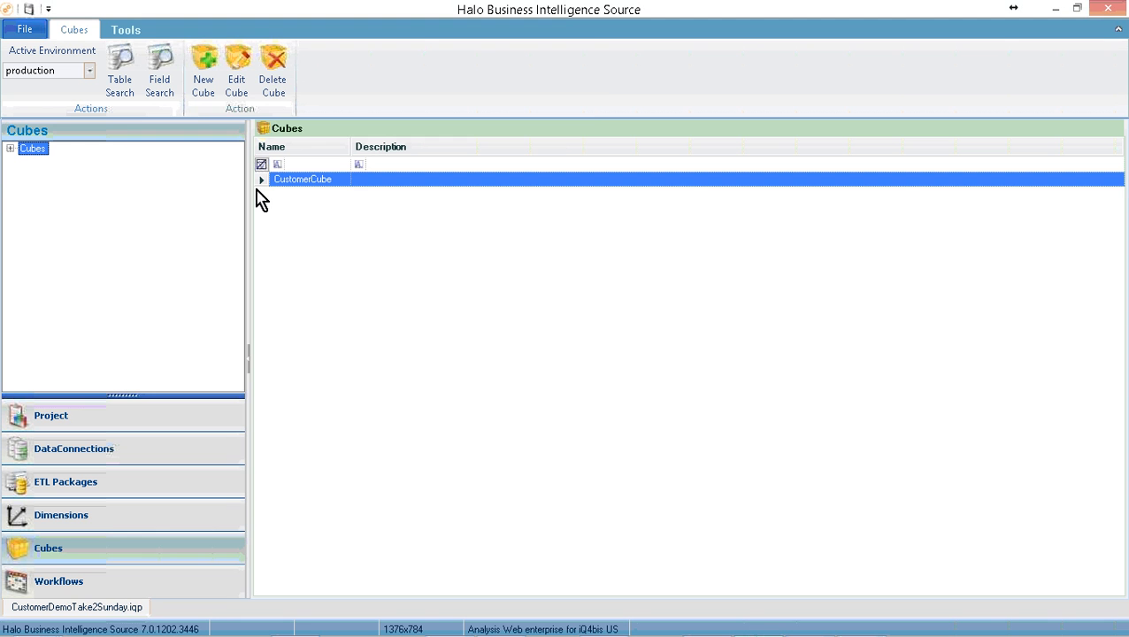
# Step: Add the Geography dimension to the dimensions used in CustomerCube and save the change
pyautogui.click(10, 149)
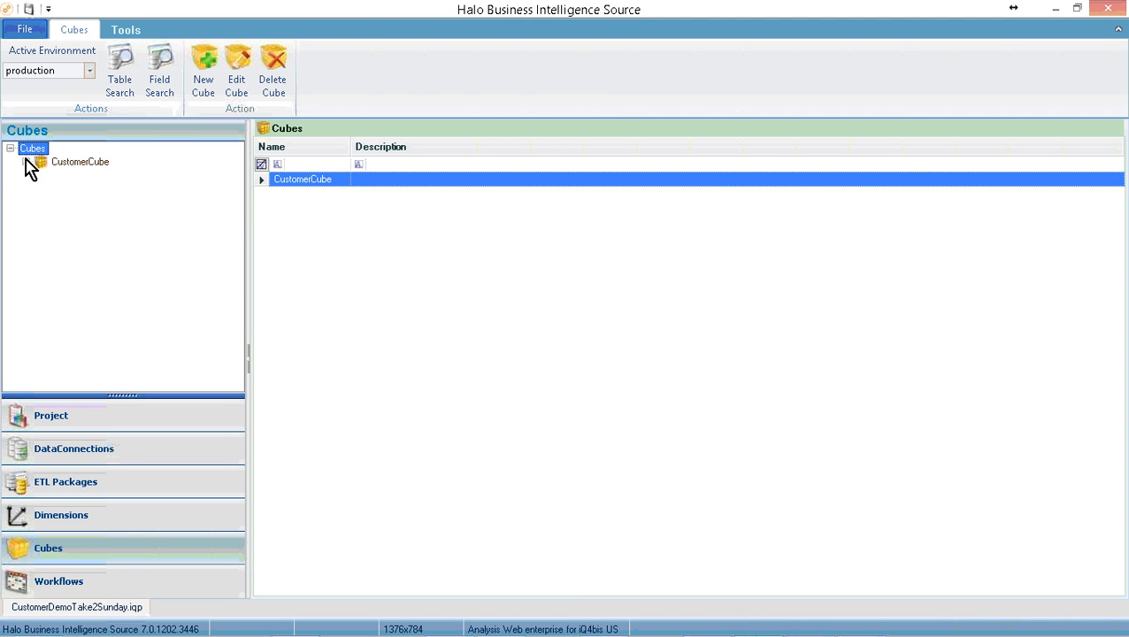
pyautogui.click(26, 162)
pyautogui.click(67, 175)
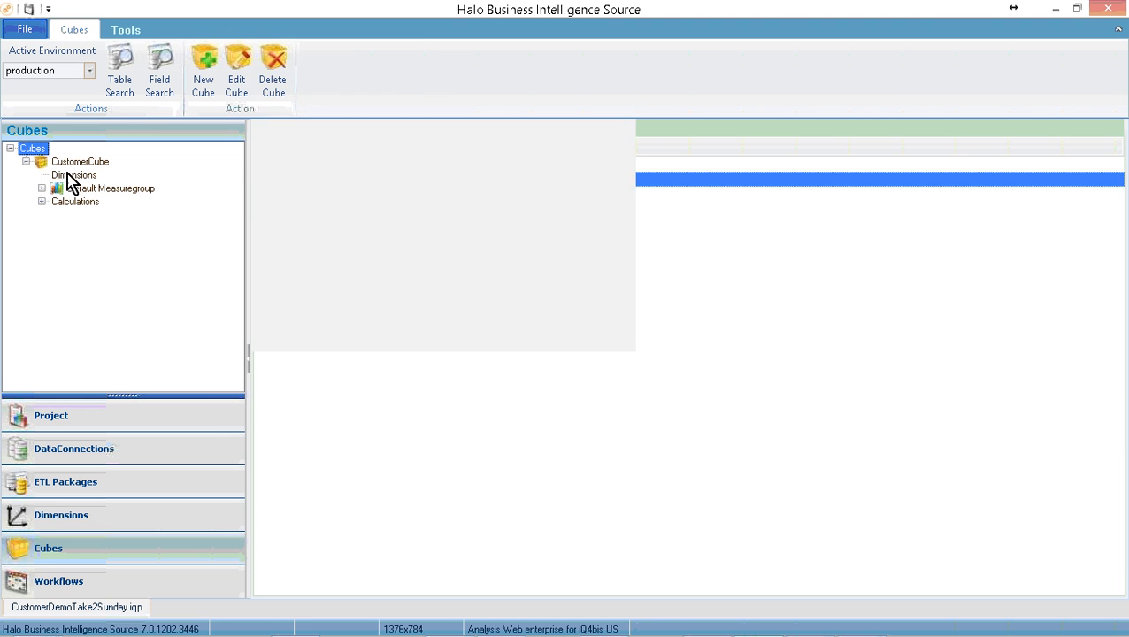
pyautogui.rightClick(71, 183)
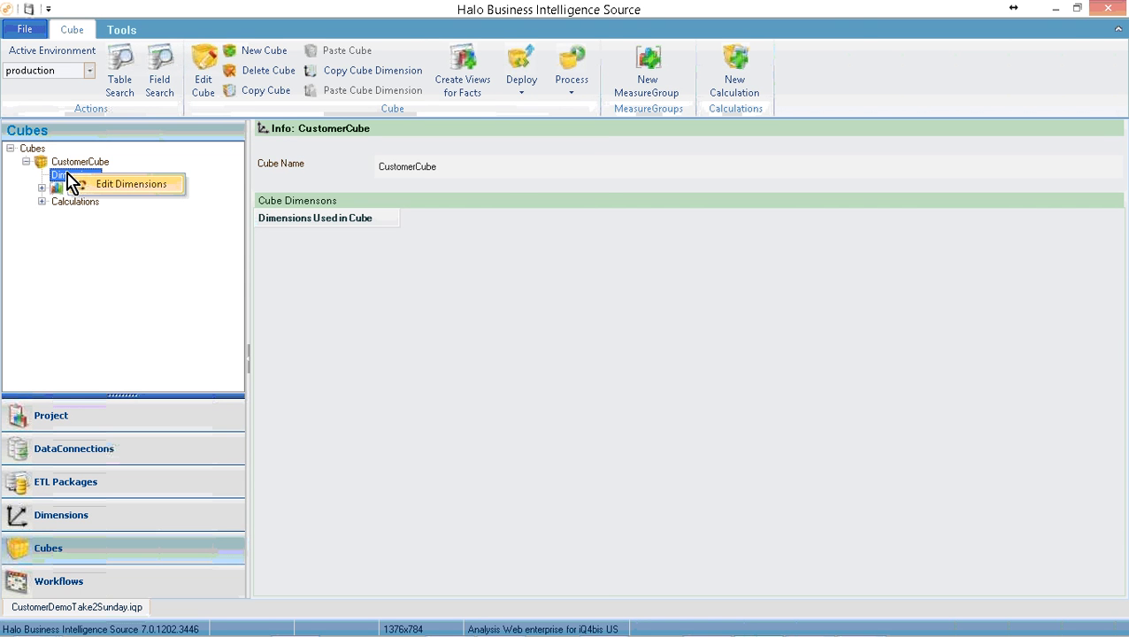
pyautogui.click(88, 183)
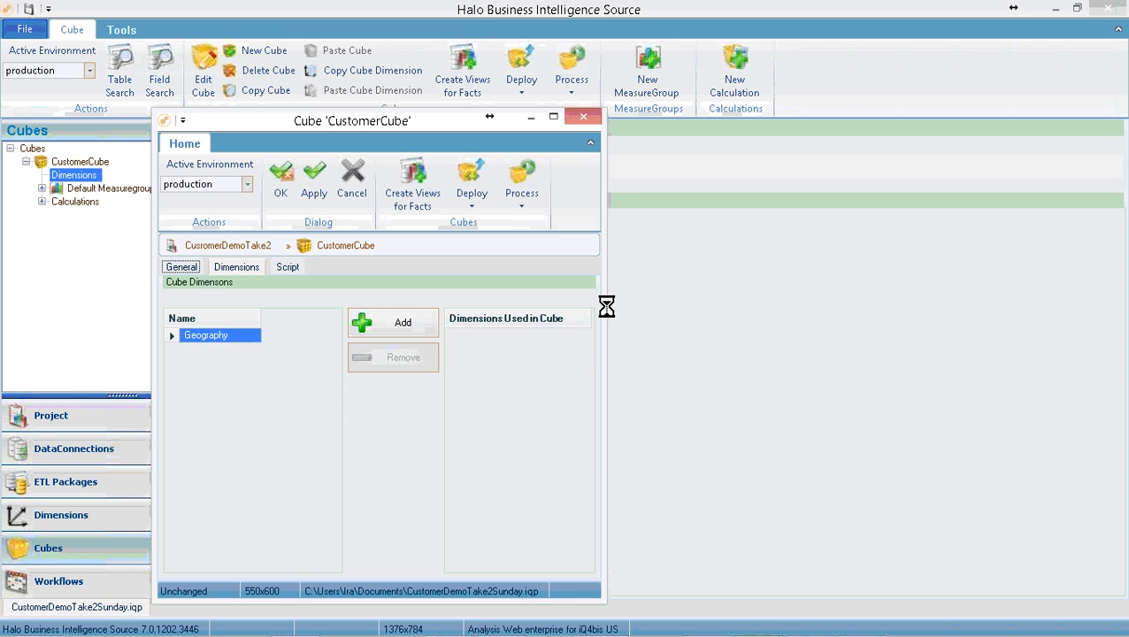
pyautogui.click(390, 339)
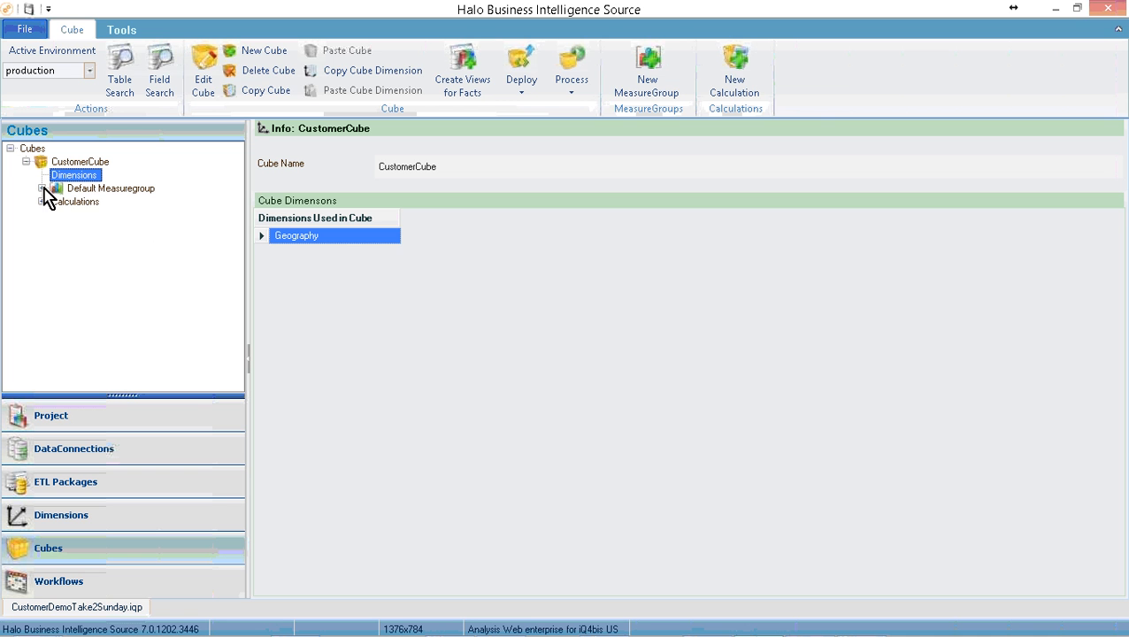
# Step: Edit CustomerCube's Default Measuregroup and set its database table to ABI_PCCustomerCleansedPhoneDedupe
pyautogui.click(41, 189)
pyautogui.rightClick(89, 203)
pyautogui.click(117, 210)
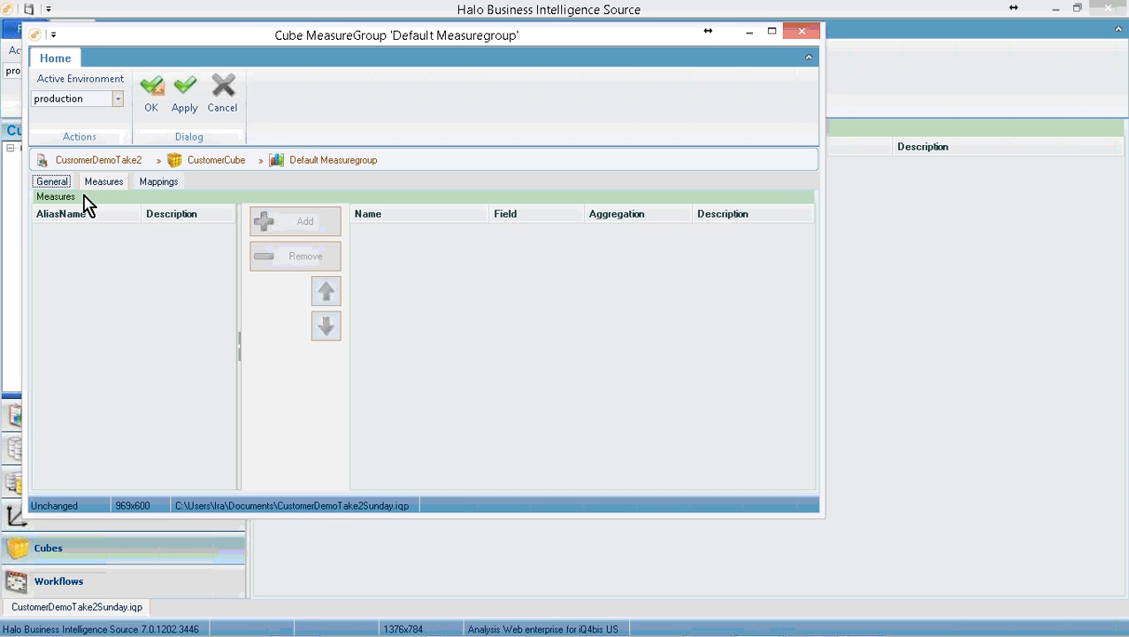
pyautogui.click(54, 182)
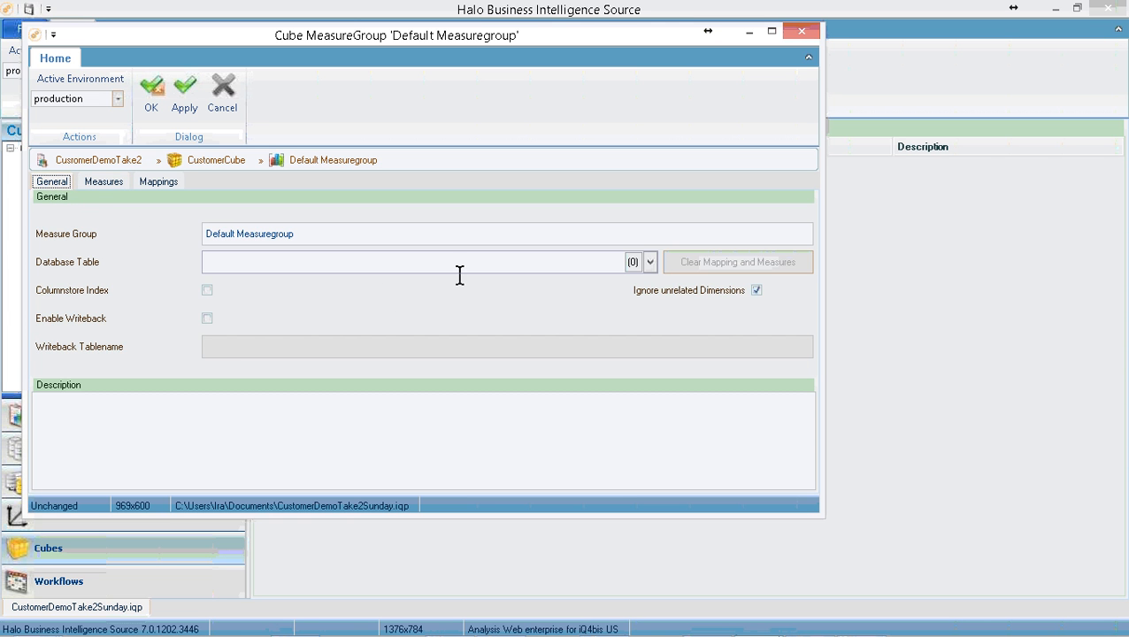
pyautogui.click(650, 262)
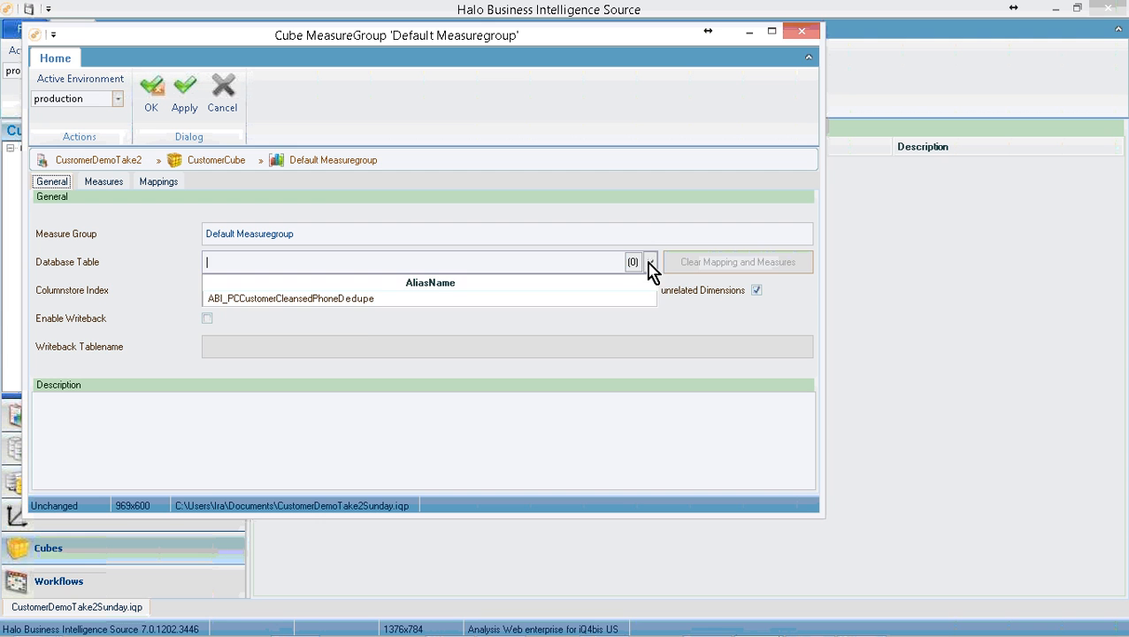
pyautogui.click(359, 299)
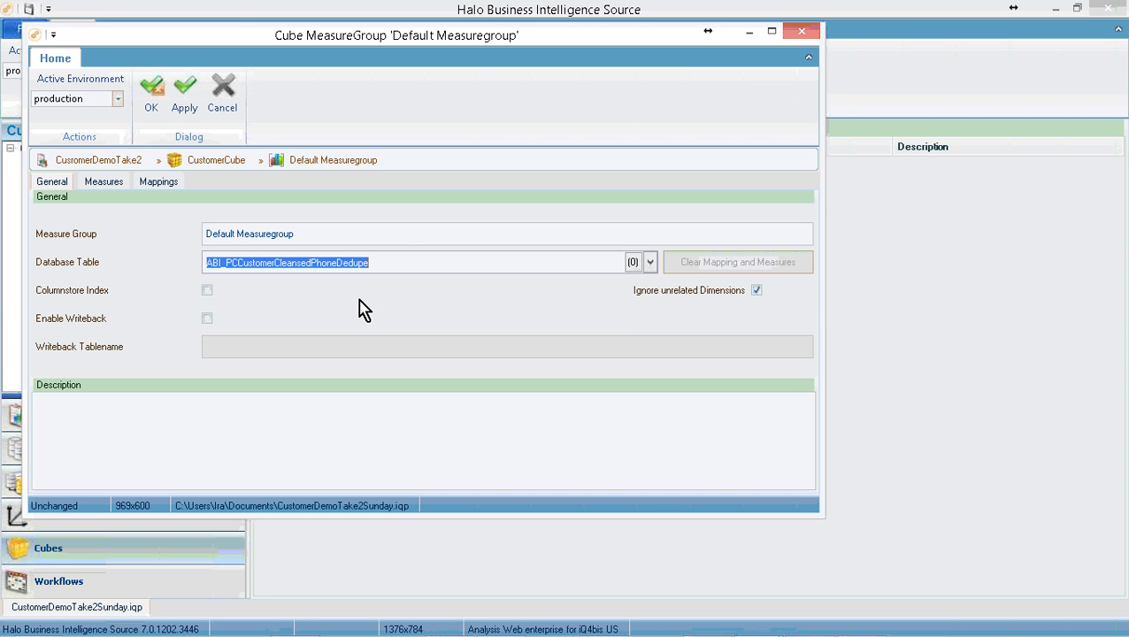
# Step: Add ident as a measure of the Default Measuregroup and set its aggregation to Count
pyautogui.click(103, 182)
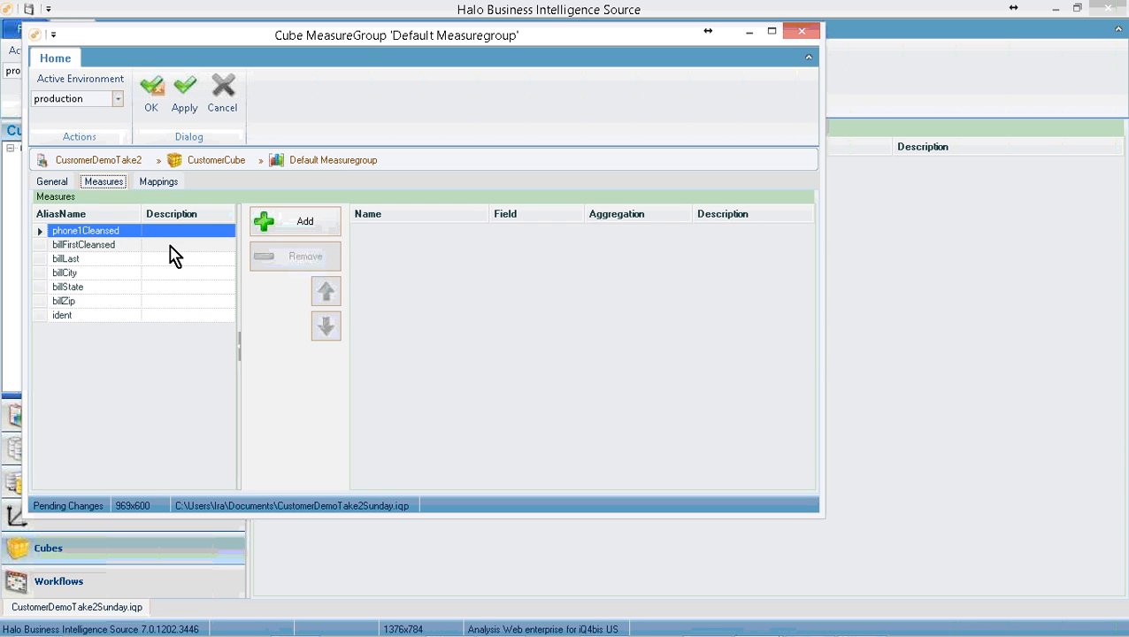
pyautogui.click(105, 314)
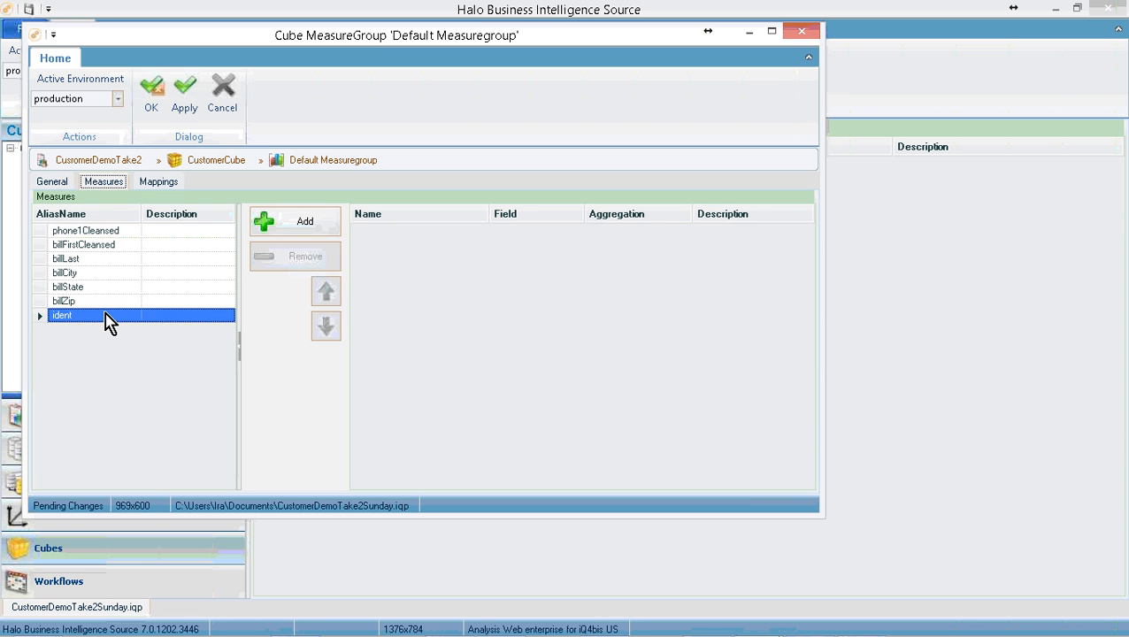
pyautogui.click(327, 223)
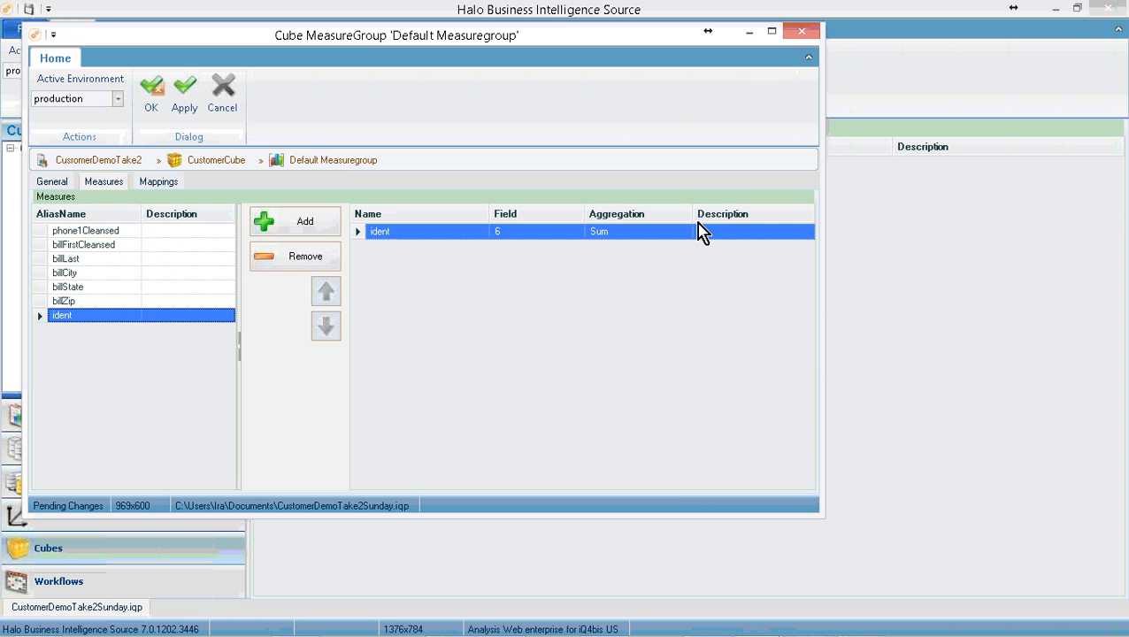
pyautogui.click(687, 233)
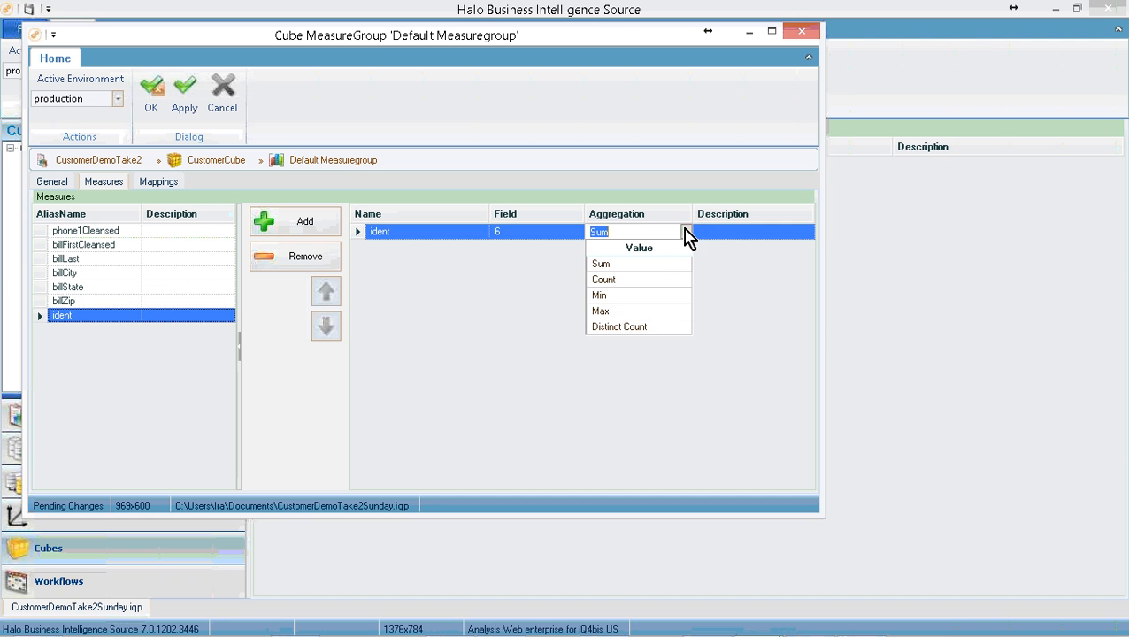
pyautogui.click(659, 282)
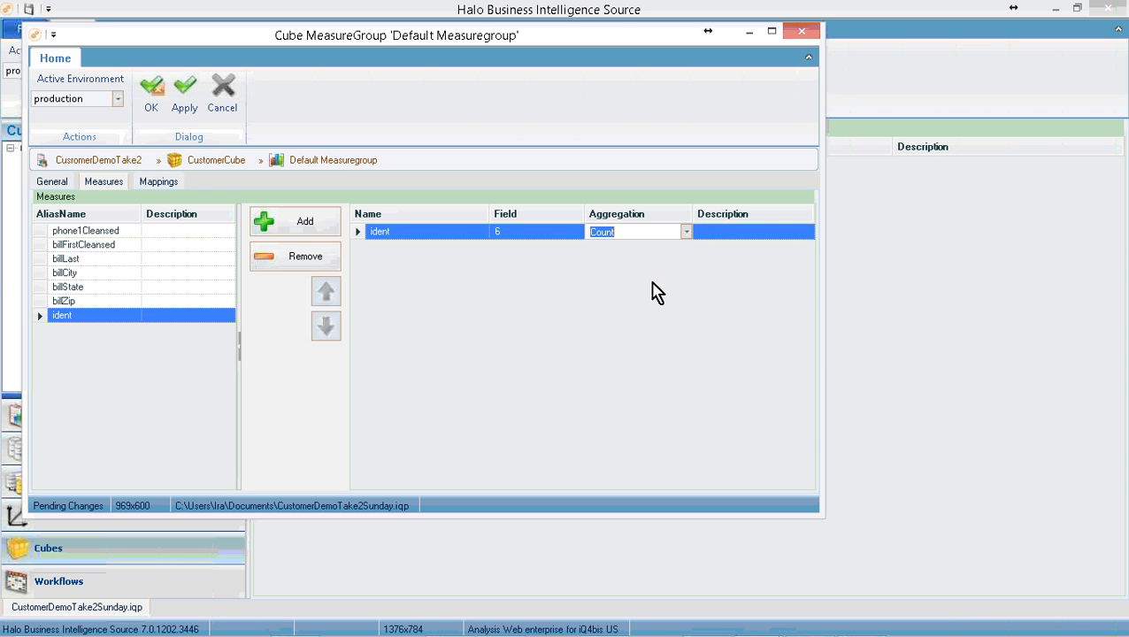
# Step: Map the Geography dimension to the ident fact field and save the Default Measuregroup
pyautogui.click(158, 182)
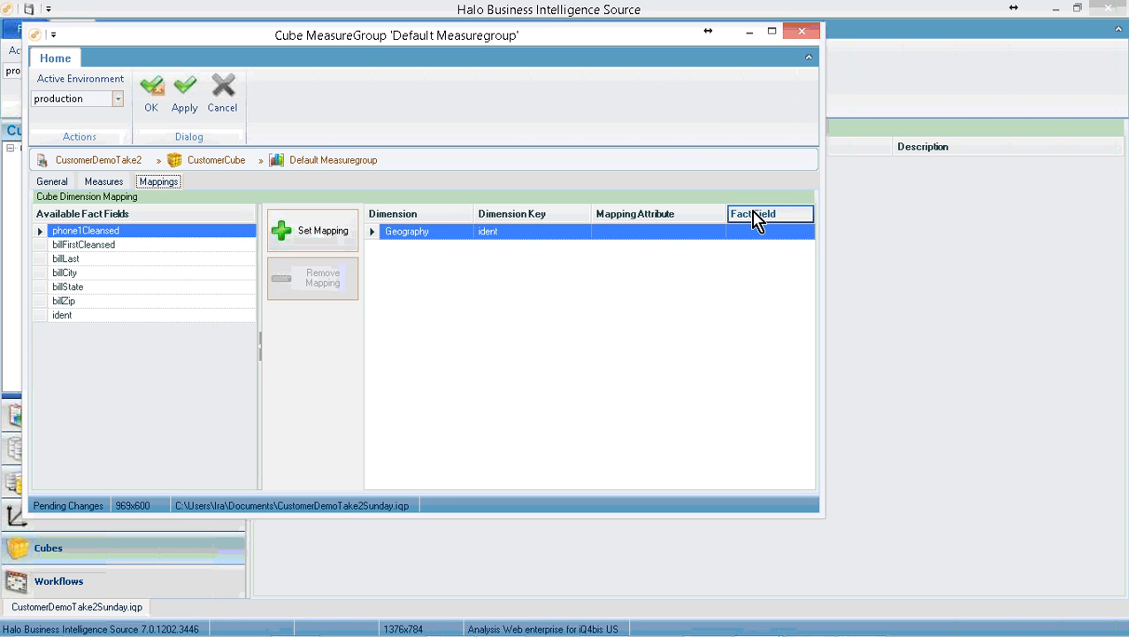
pyautogui.click(137, 317)
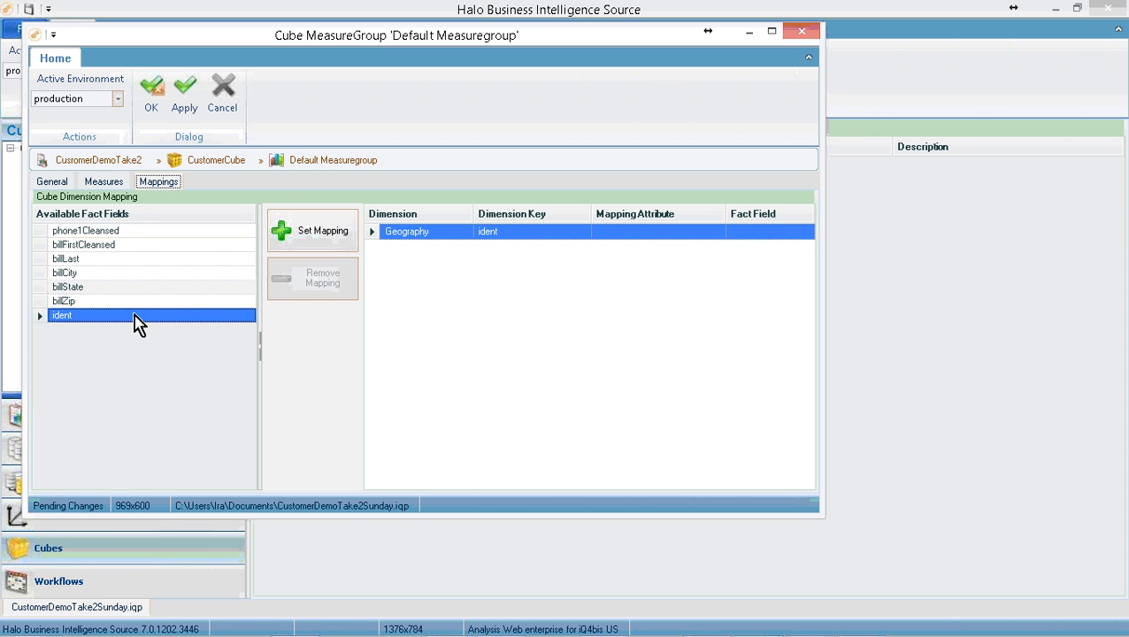
pyautogui.click(330, 237)
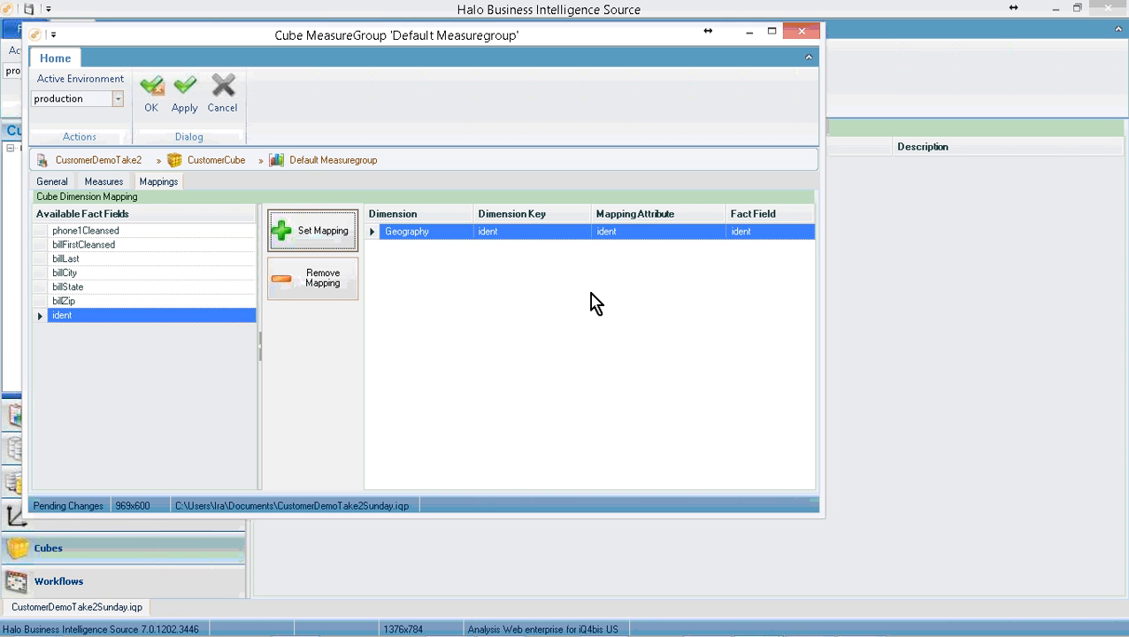
pyautogui.click(152, 98)
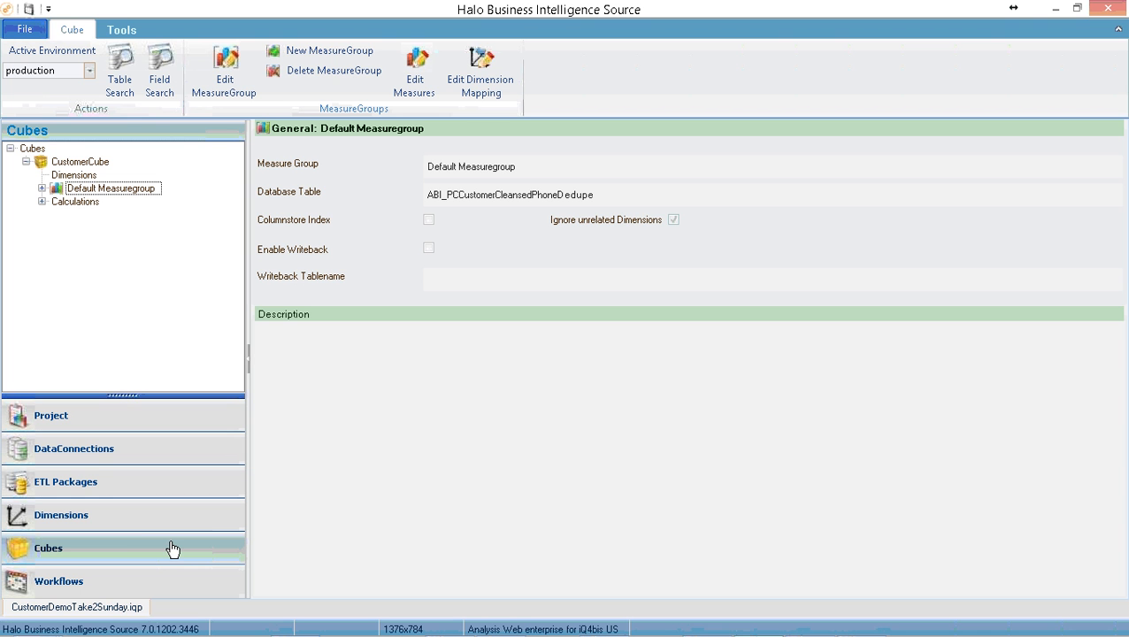
# Step: Create the views for facts of CustomerCube by executing the generated SQL commands
pyautogui.click(33, 150)
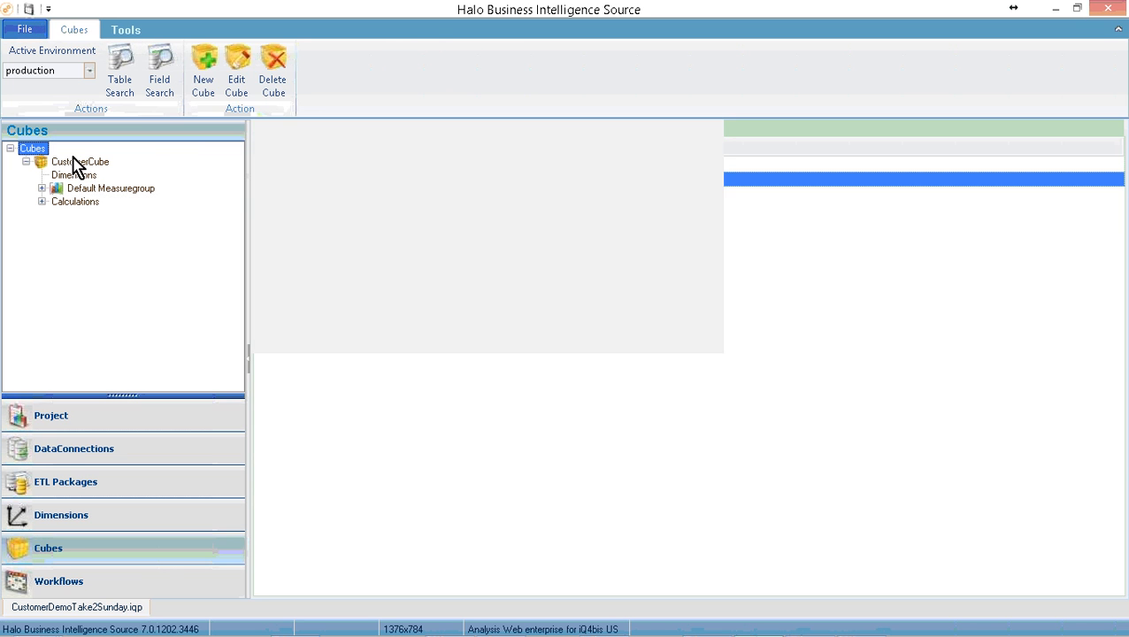
pyautogui.click(76, 163)
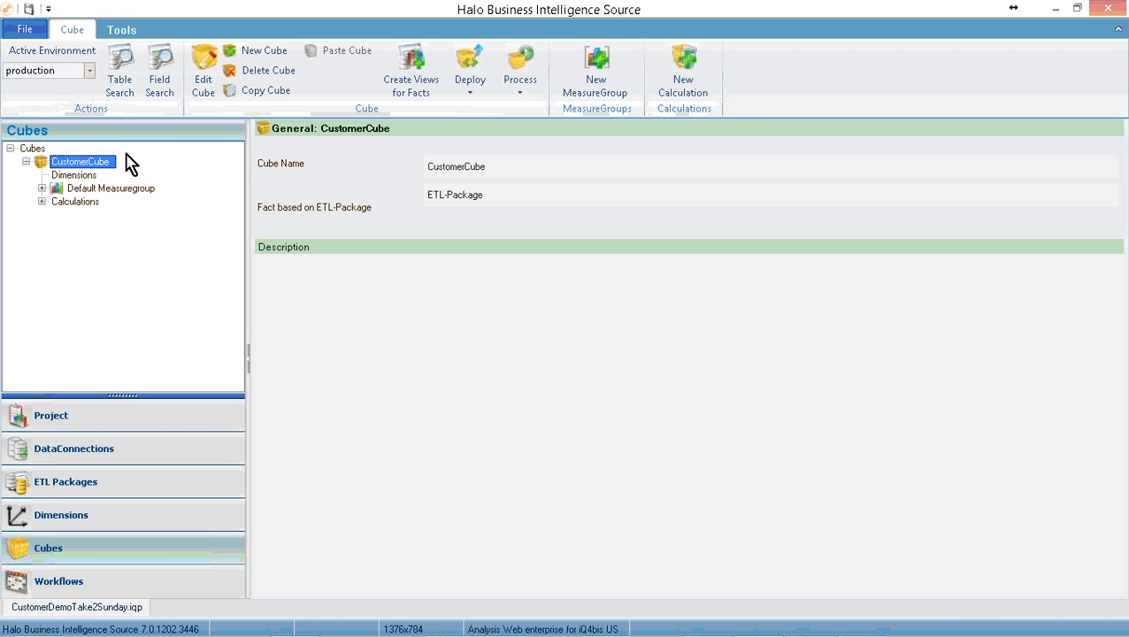
pyautogui.click(417, 86)
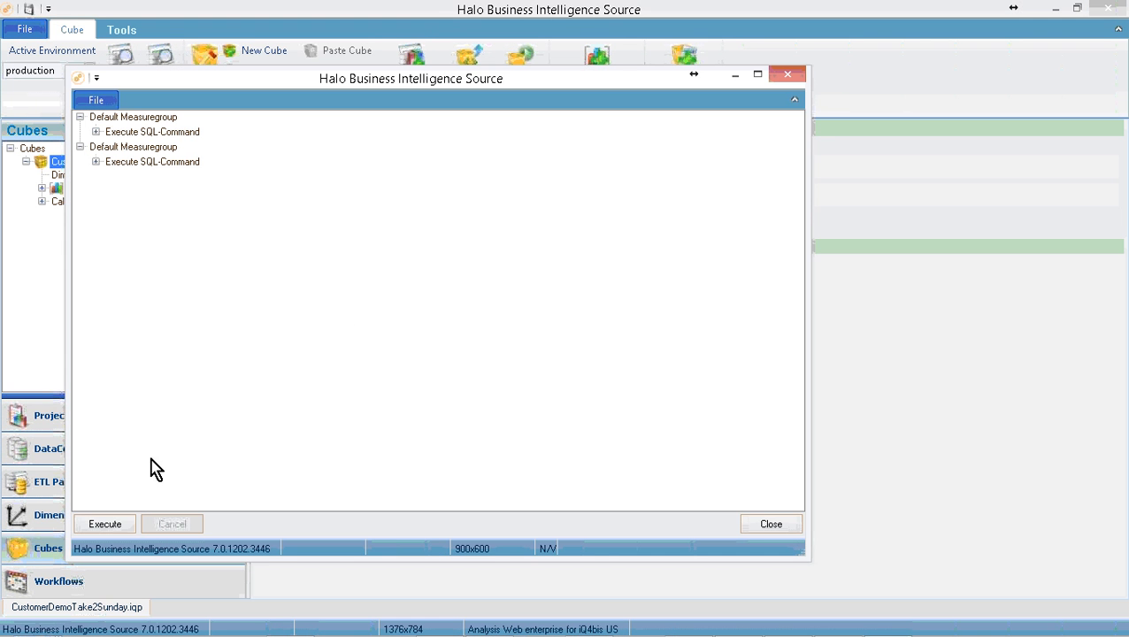
pyautogui.click(120, 523)
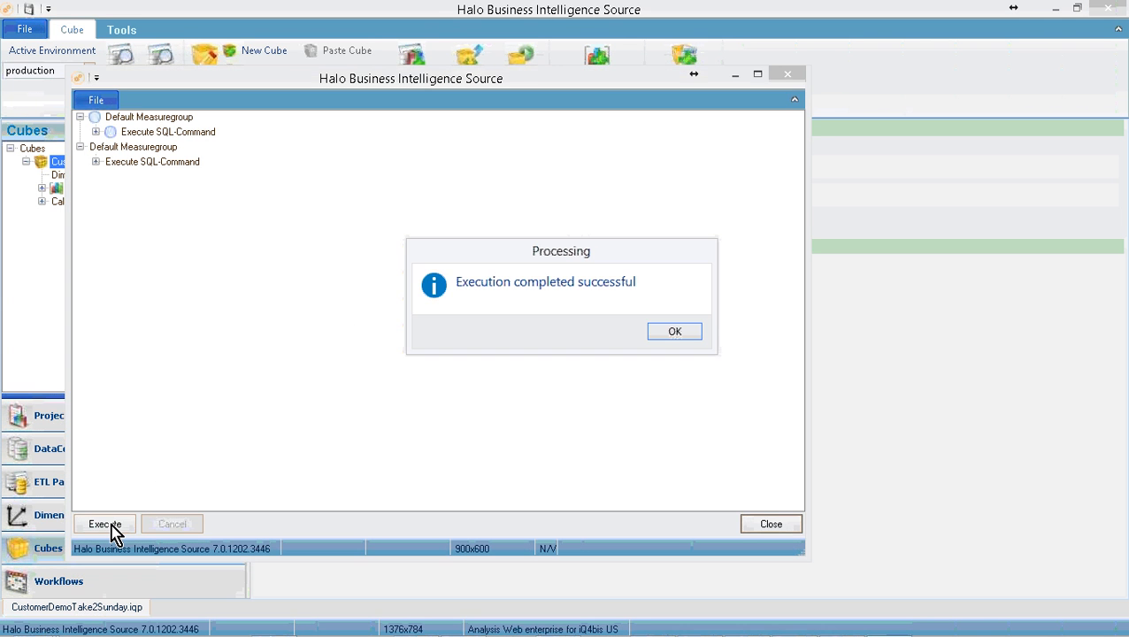
pyautogui.click(675, 332)
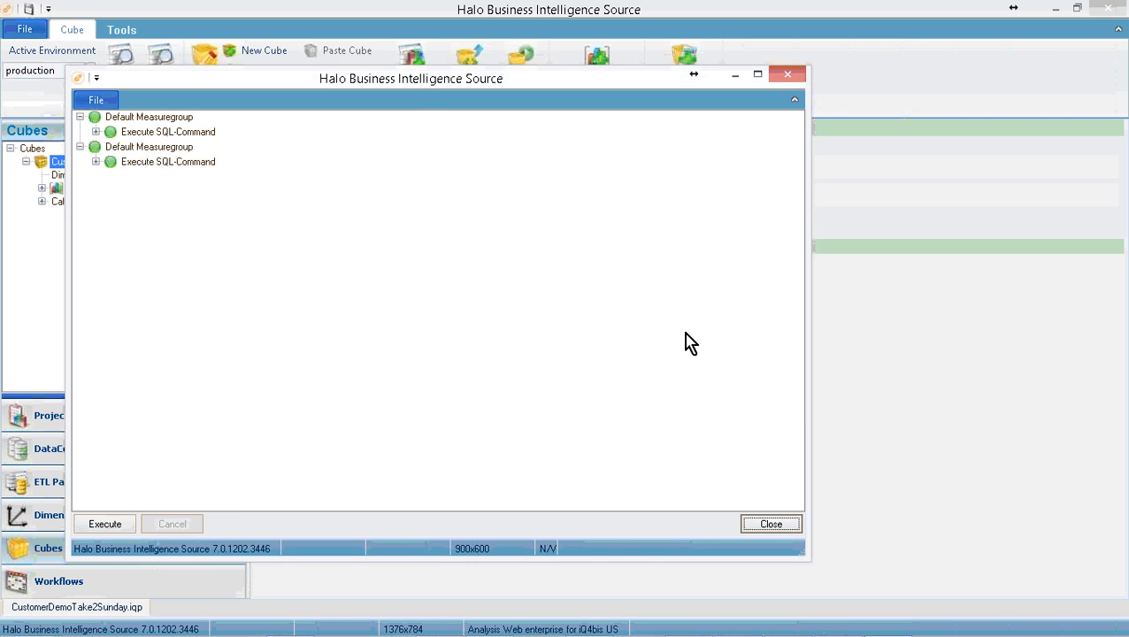
pyautogui.click(774, 526)
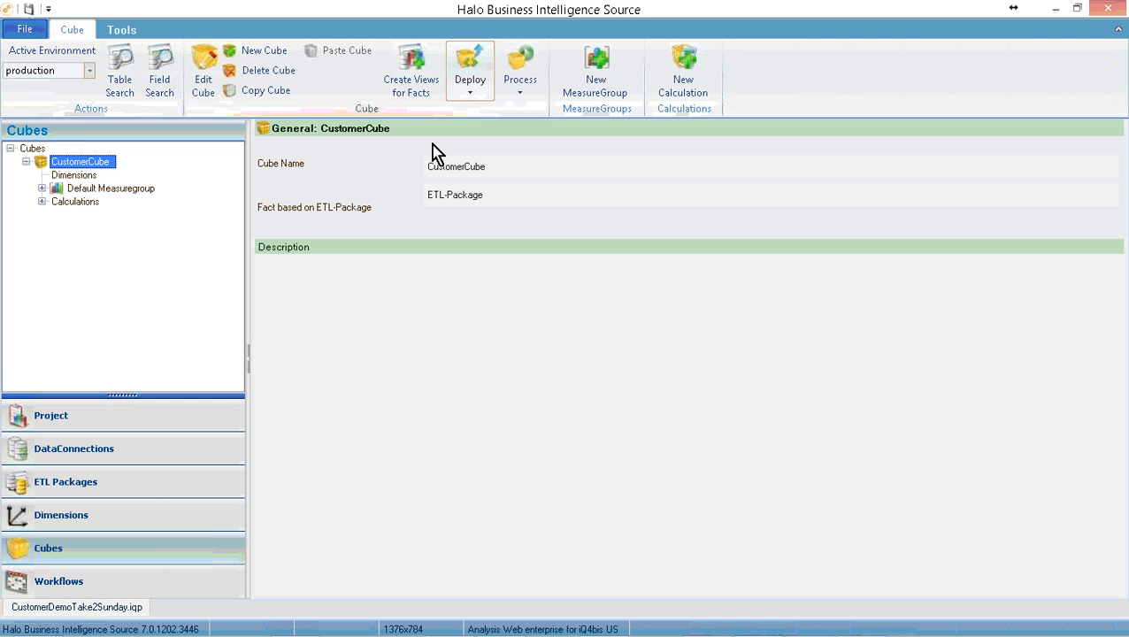
# Step: Deploy the CustomerCube database using XMLA with the Overwrite option
pyautogui.click(467, 100)
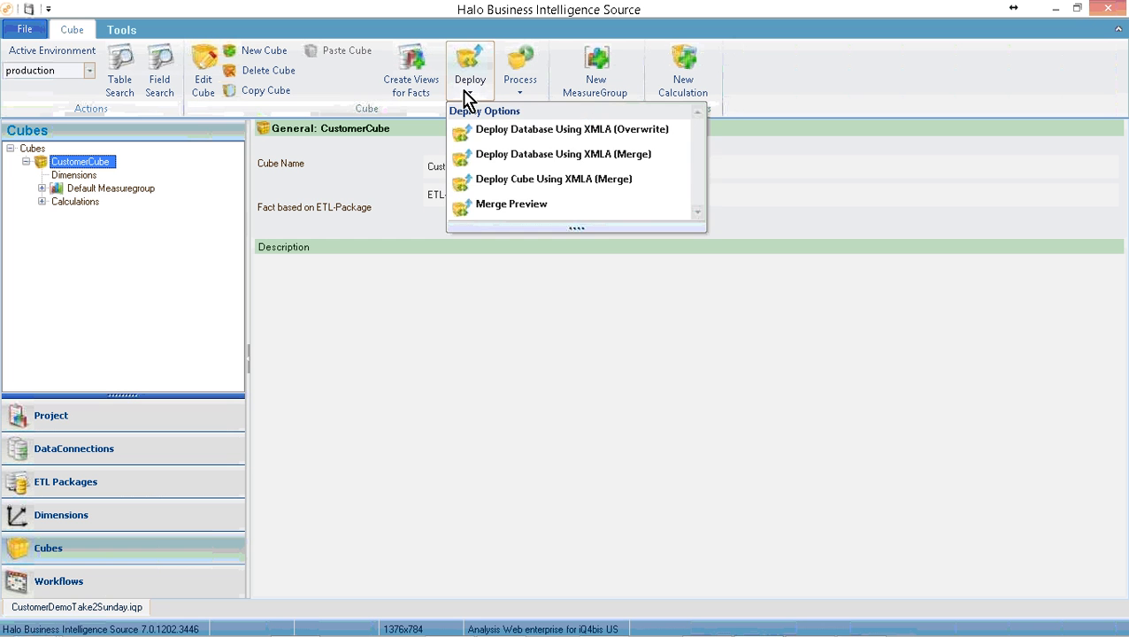
pyautogui.click(498, 133)
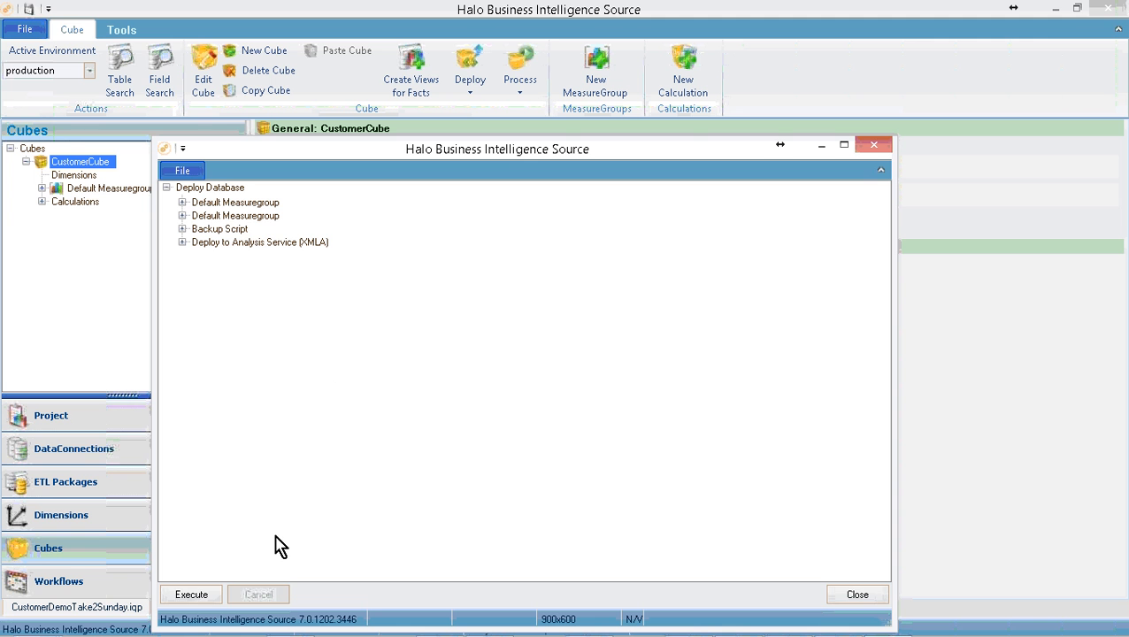
pyautogui.click(195, 598)
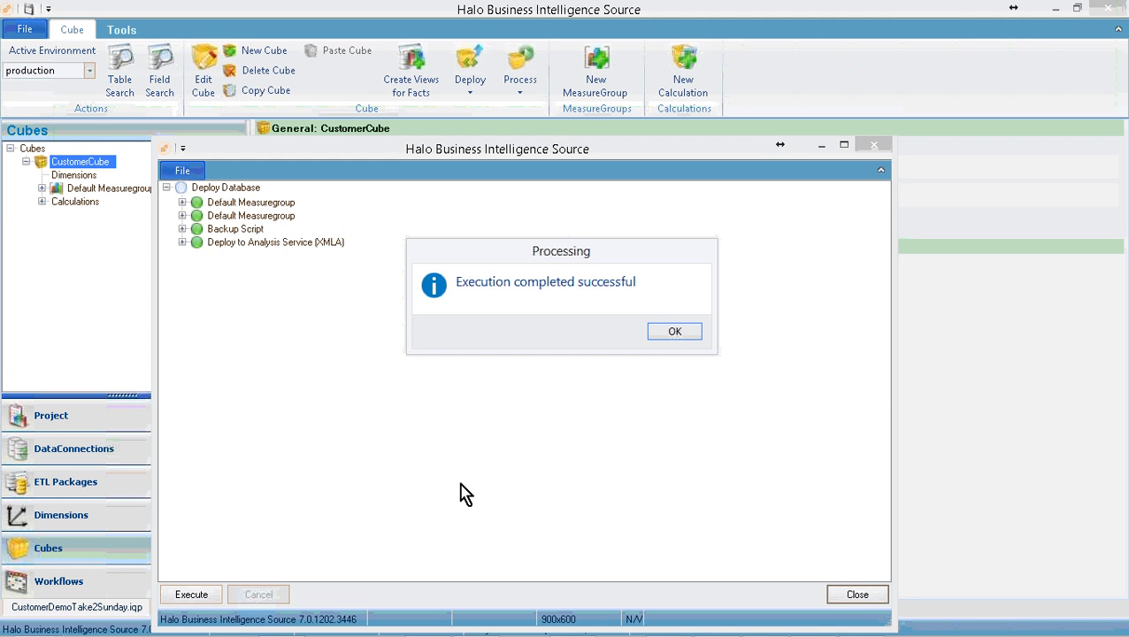
pyautogui.click(682, 331)
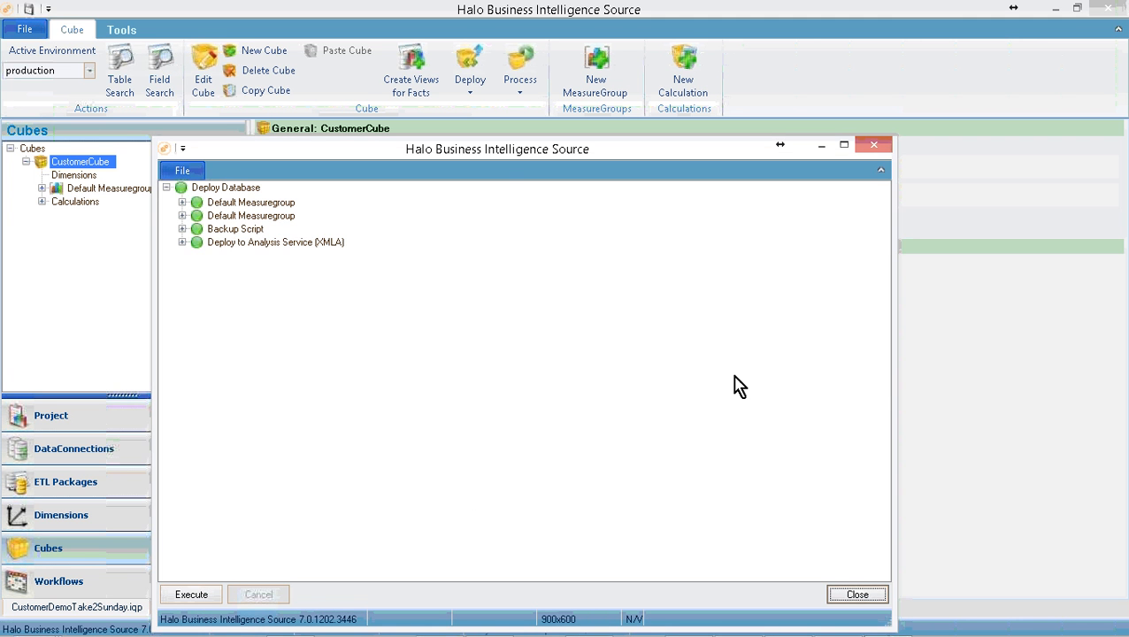
pyautogui.click(859, 597)
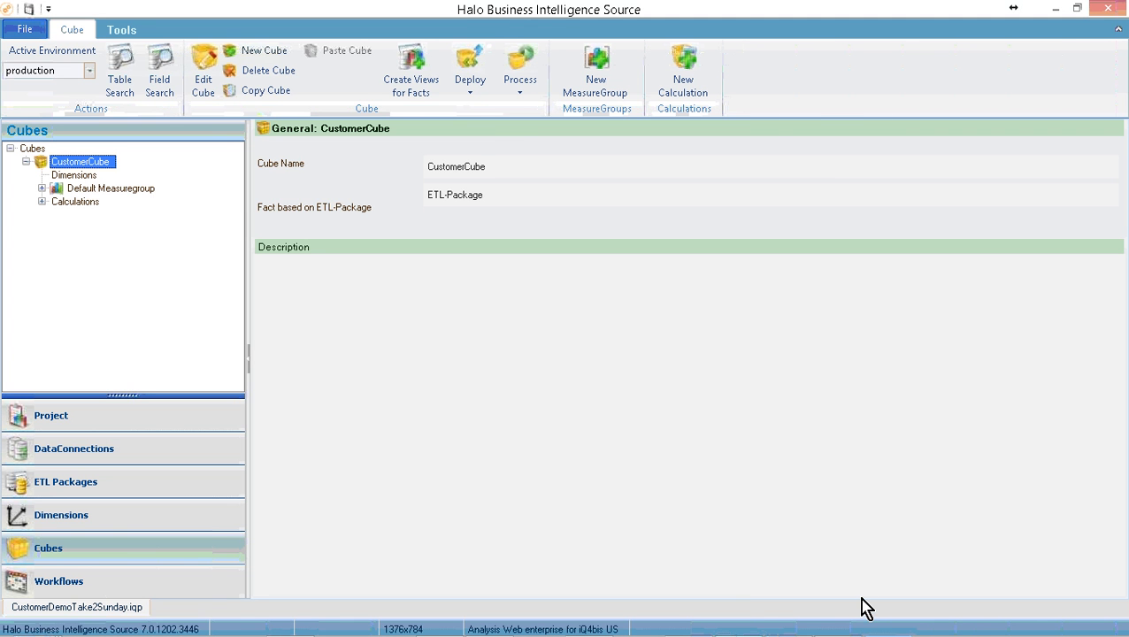
# Step: Process the whole database containing CustomerCube
pyautogui.click(519, 89)
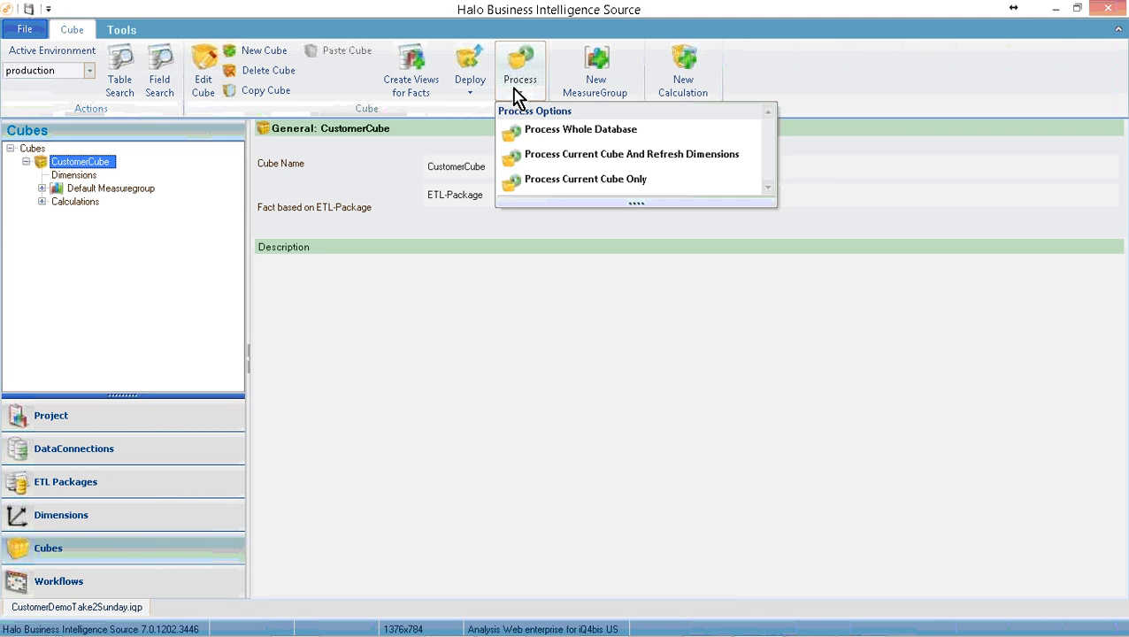
pyautogui.click(550, 133)
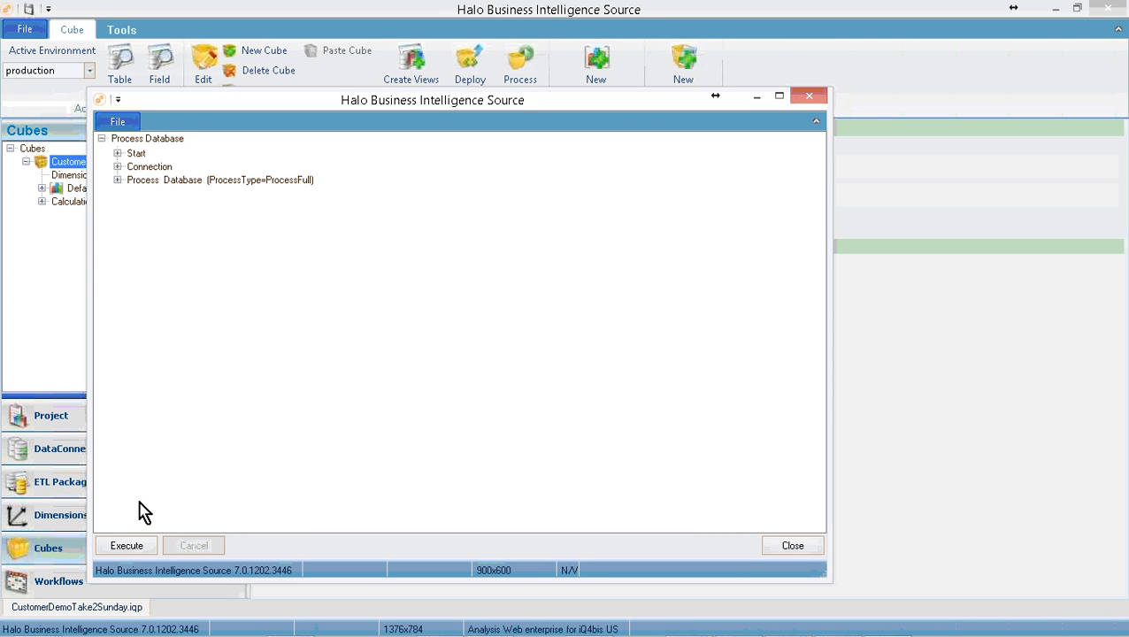
pyautogui.click(129, 546)
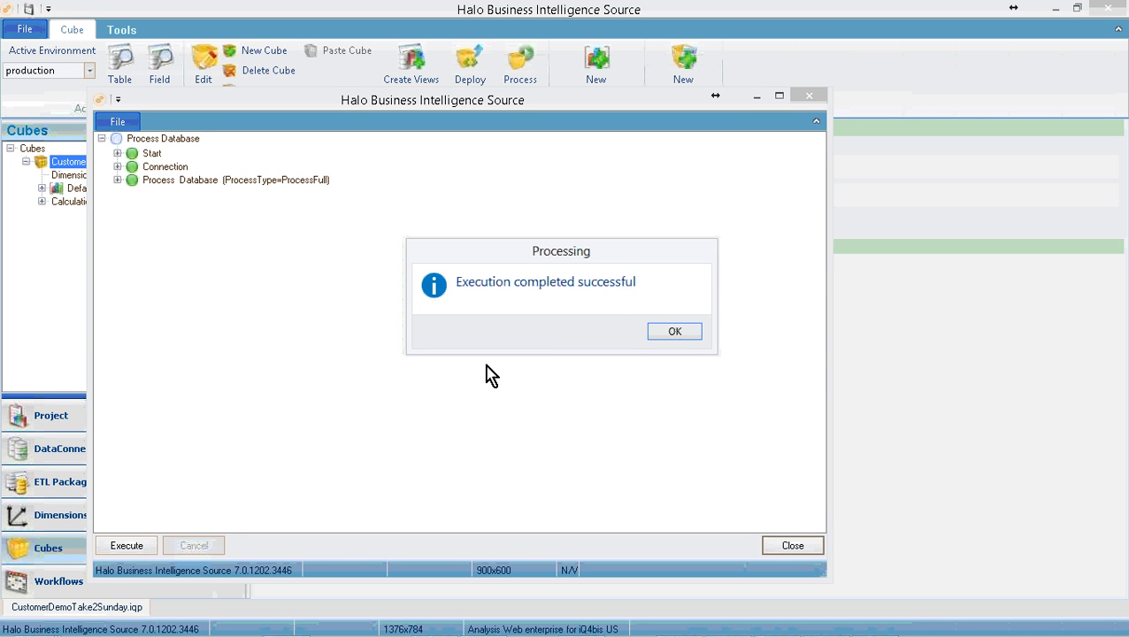
pyautogui.click(677, 334)
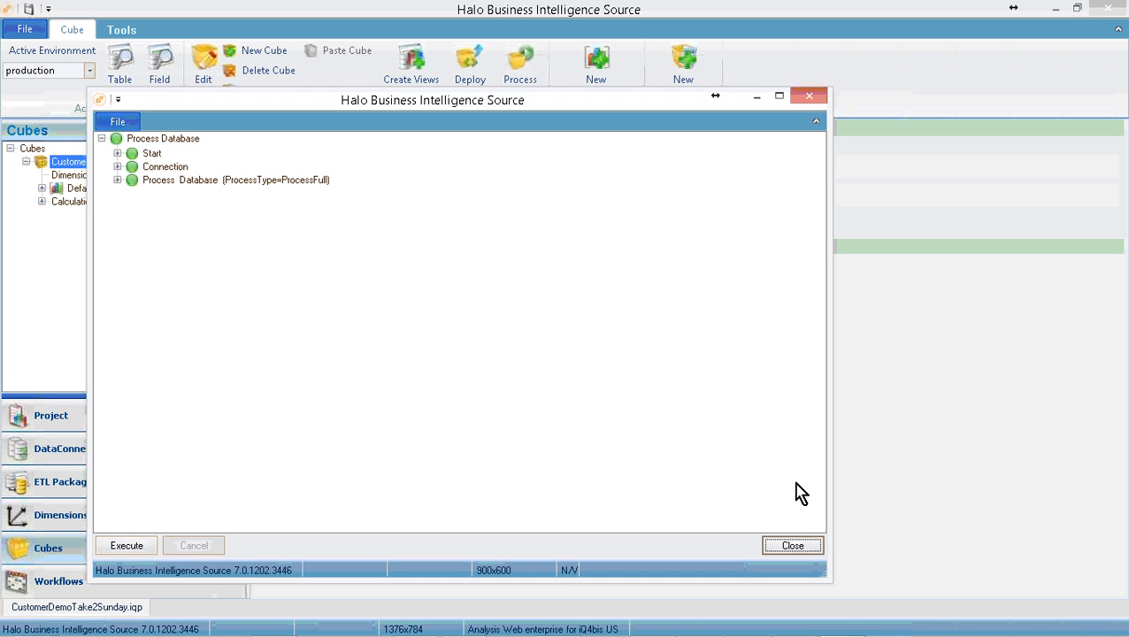
pyautogui.click(806, 546)
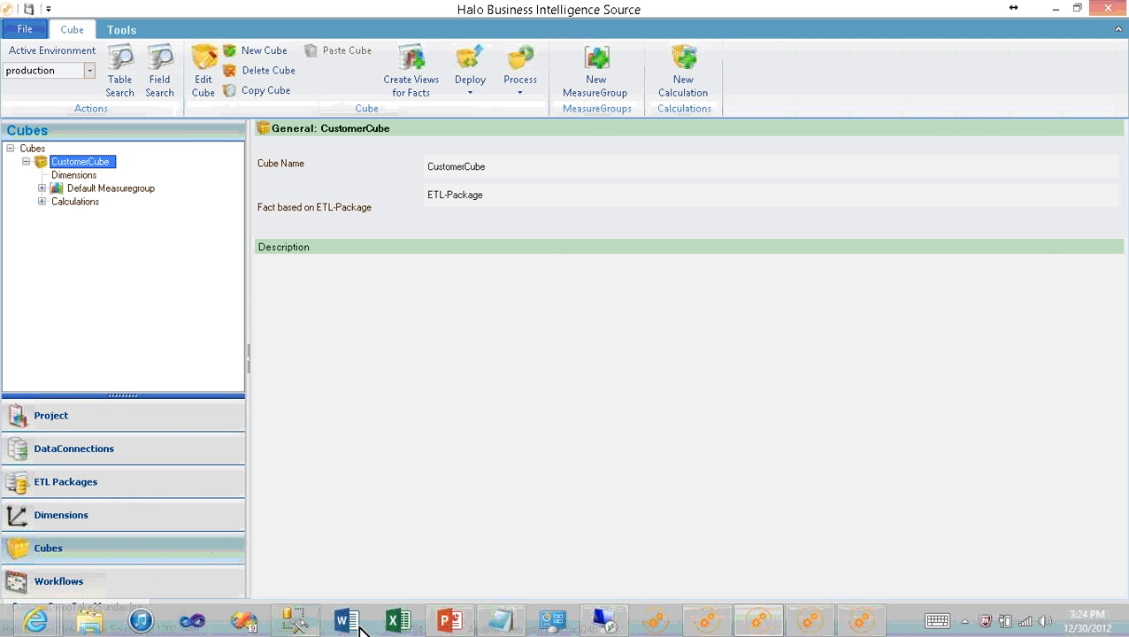
# Step: Switch to SQL Server Management Studio and browse CustomerCube in the HaloSourceCustomerDemo Analysis Services database
pyautogui.click(299, 623)
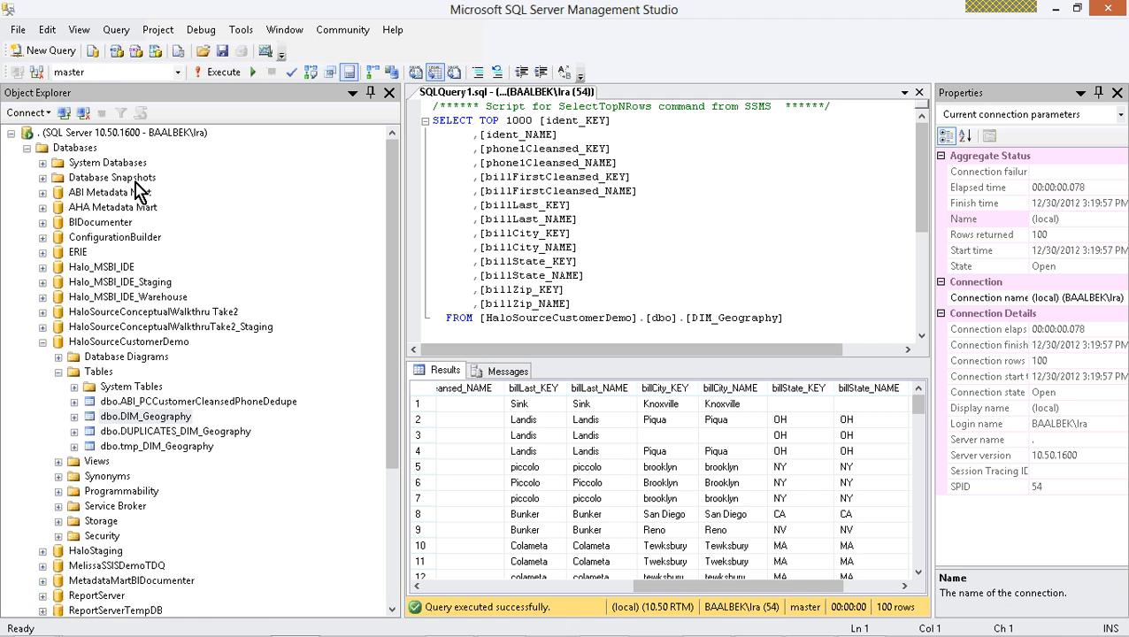
pyautogui.click(12, 134)
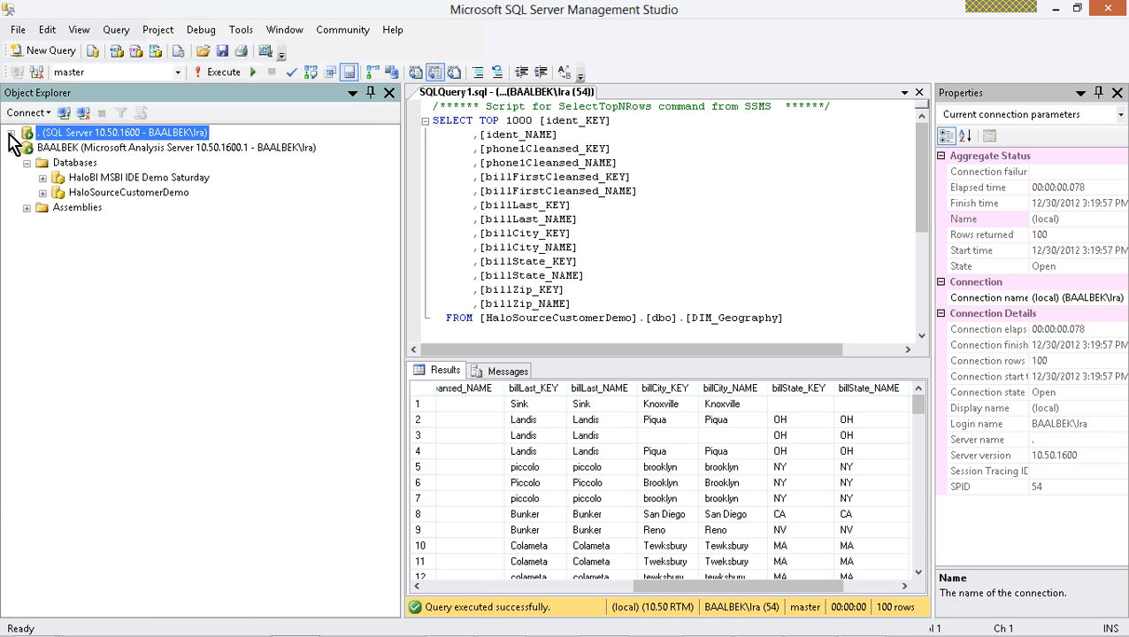
pyautogui.click(43, 193)
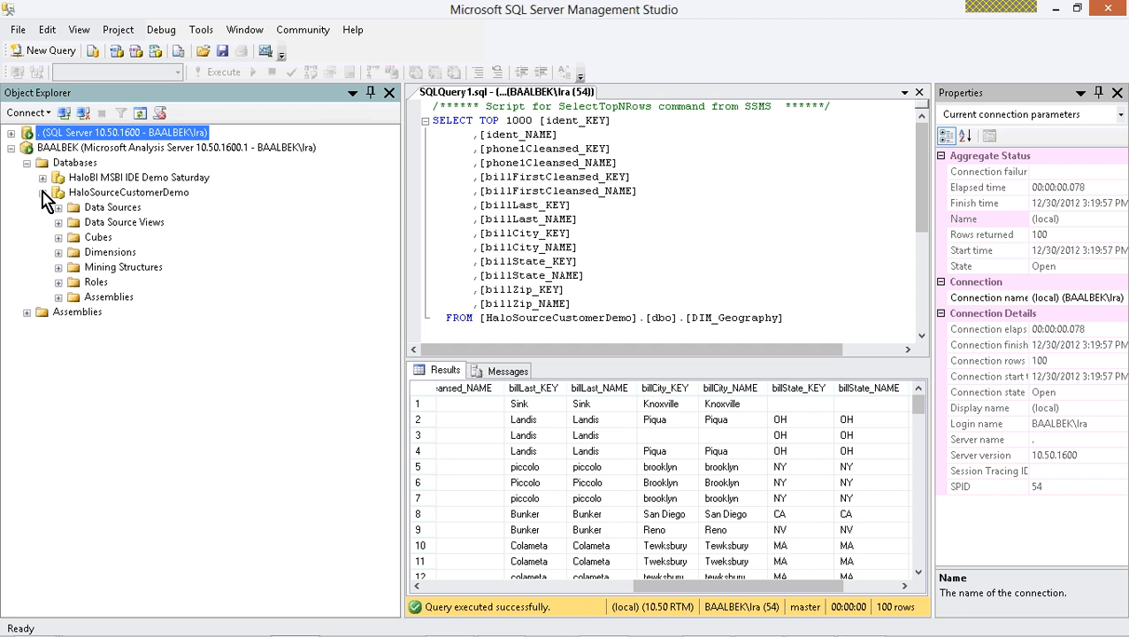
pyautogui.click(59, 237)
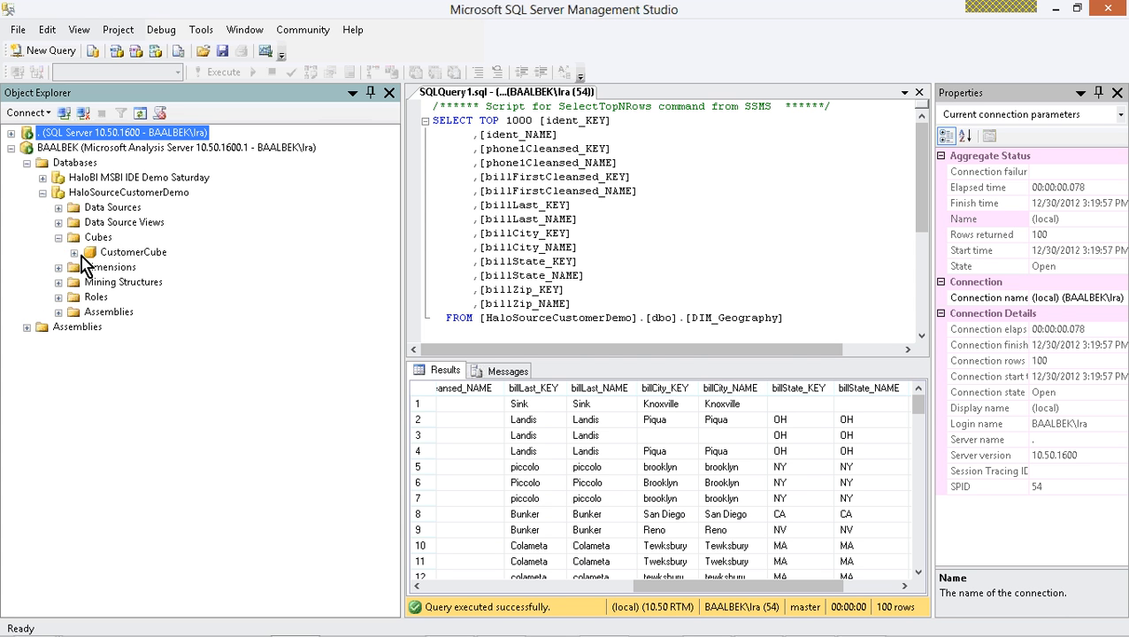
pyautogui.doubleClick(85, 255)
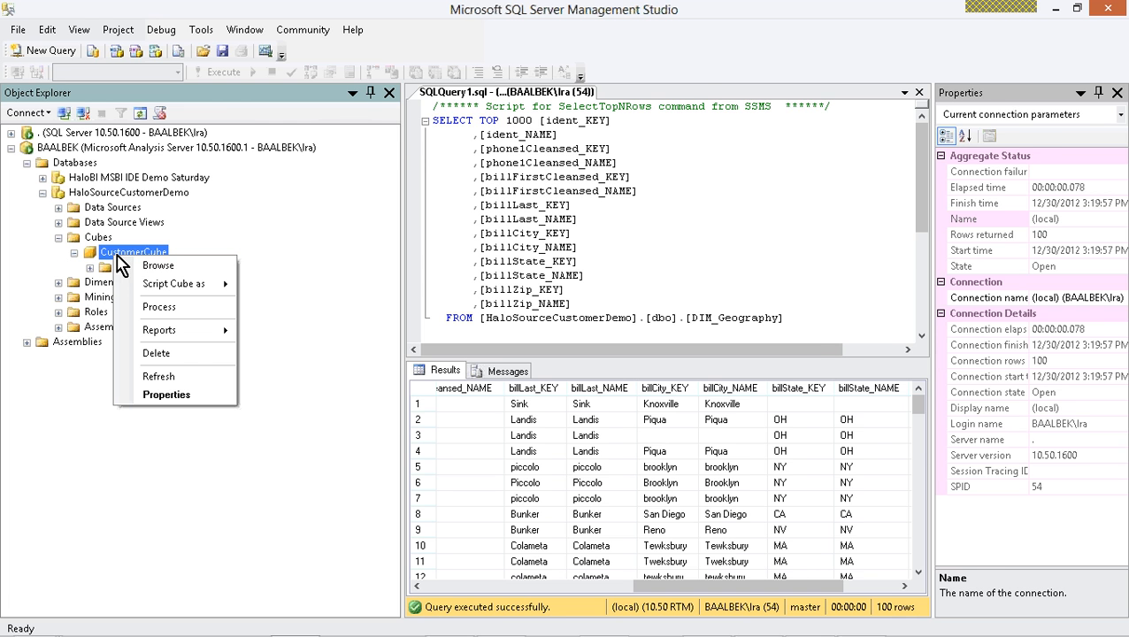
pyautogui.click(152, 266)
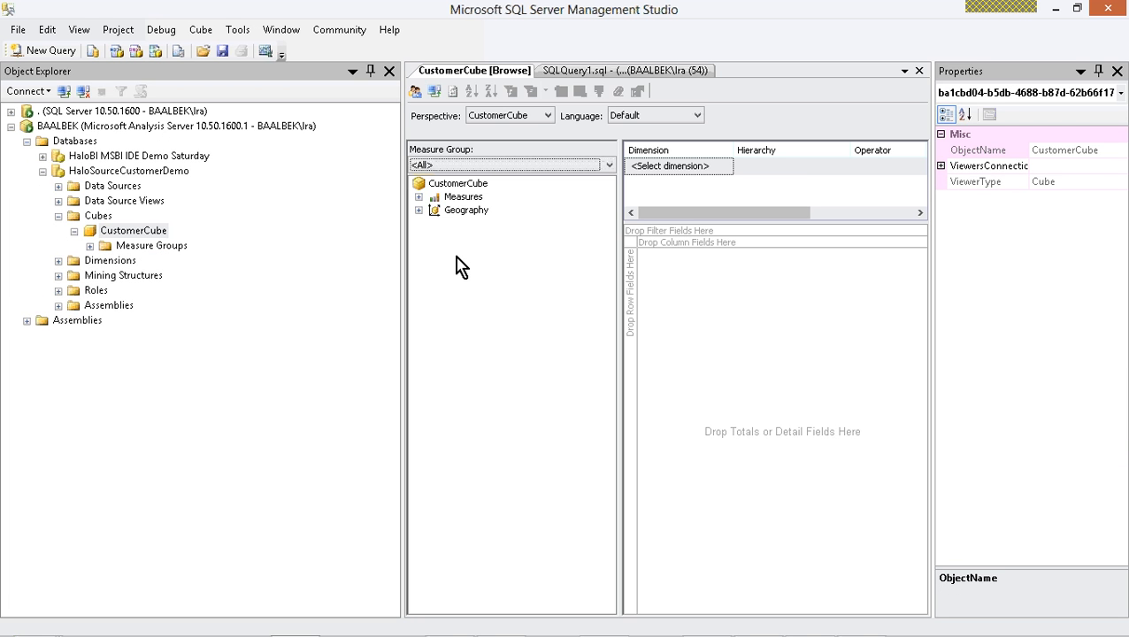
# Step: Examine the levels of Geography's CustomerName and State_City_Zip hierarchies and the members of the billLast level
pyautogui.click(419, 211)
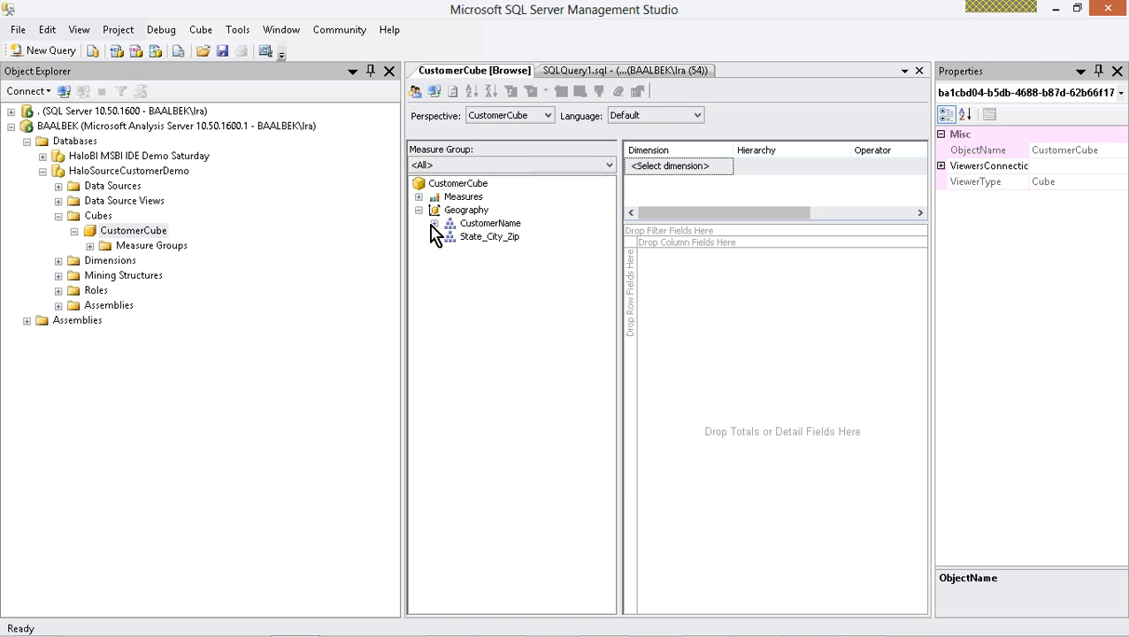
pyautogui.click(435, 223)
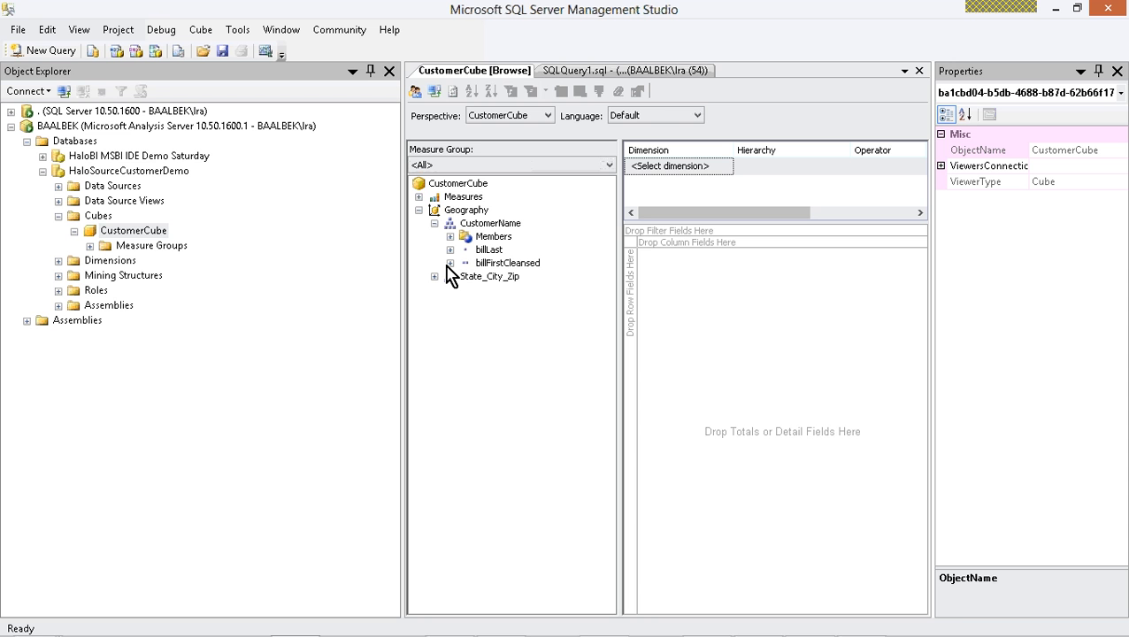
pyautogui.click(435, 277)
pyautogui.click(450, 250)
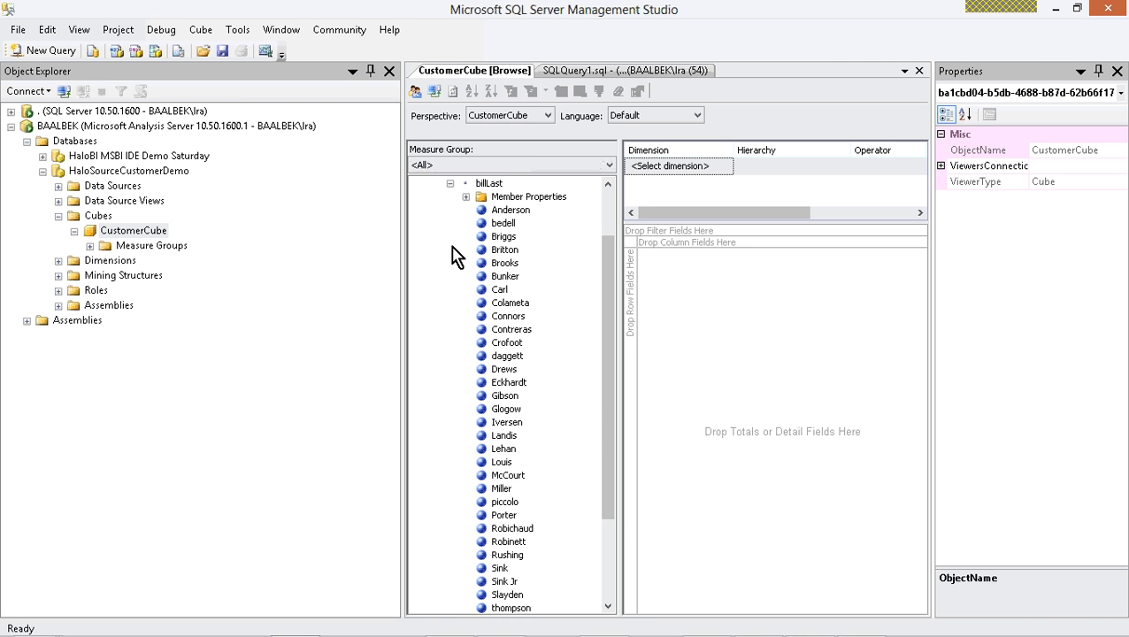
pyautogui.click(451, 183)
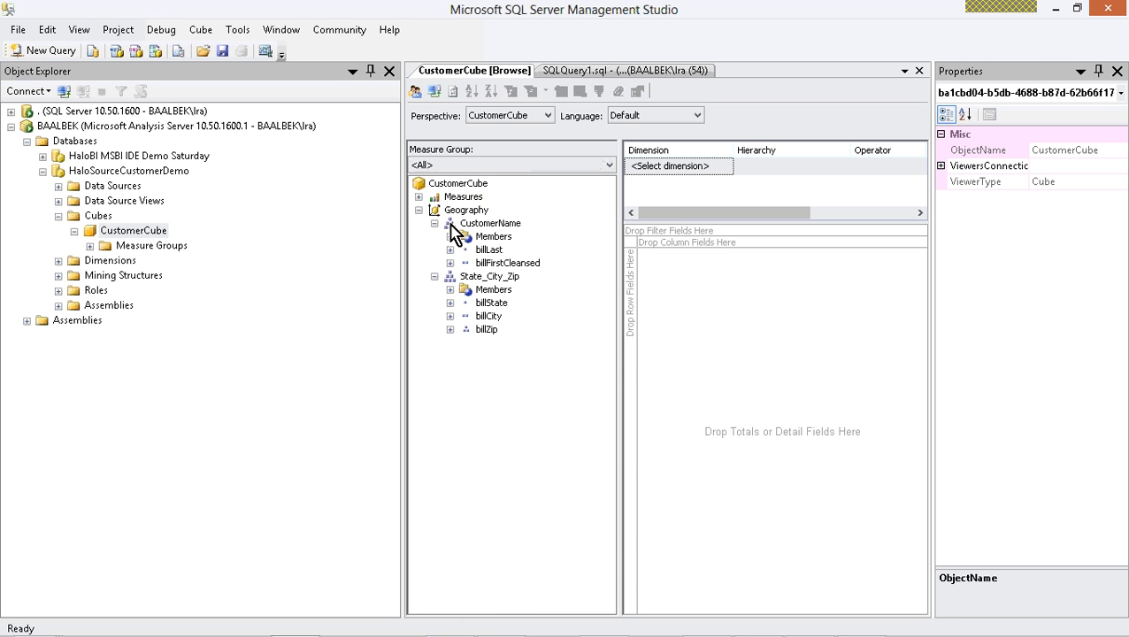
# Step: Check CustomerCube's billState level and open the design of the V_Q4bisFACT_ABI_PCCustomerCleansedPhoneDedupe view in the relational HaloSourceCustomerDemo database
pyautogui.click(450, 303)
pyautogui.click(450, 304)
pyautogui.click(11, 111)
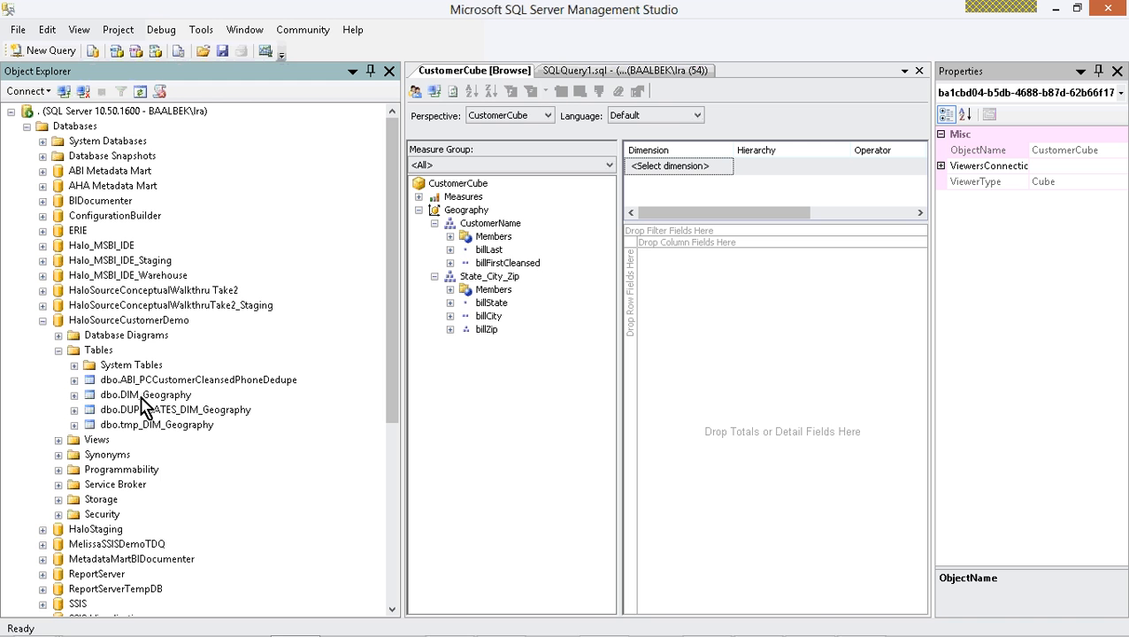
pyautogui.click(58, 440)
pyautogui.rightClick(105, 473)
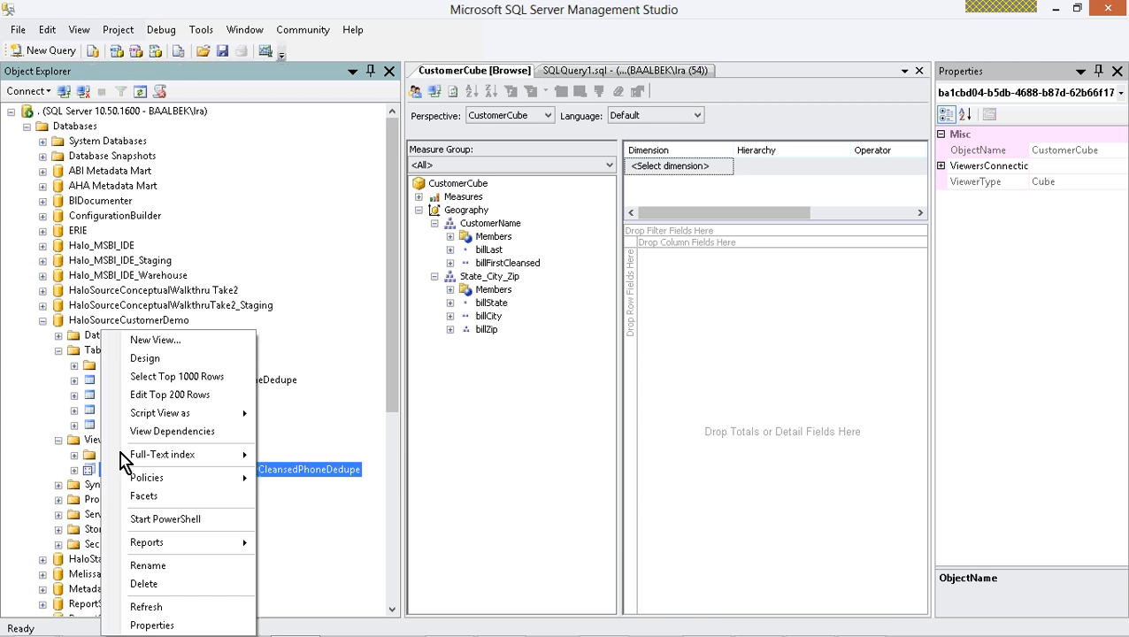
pyautogui.click(174, 359)
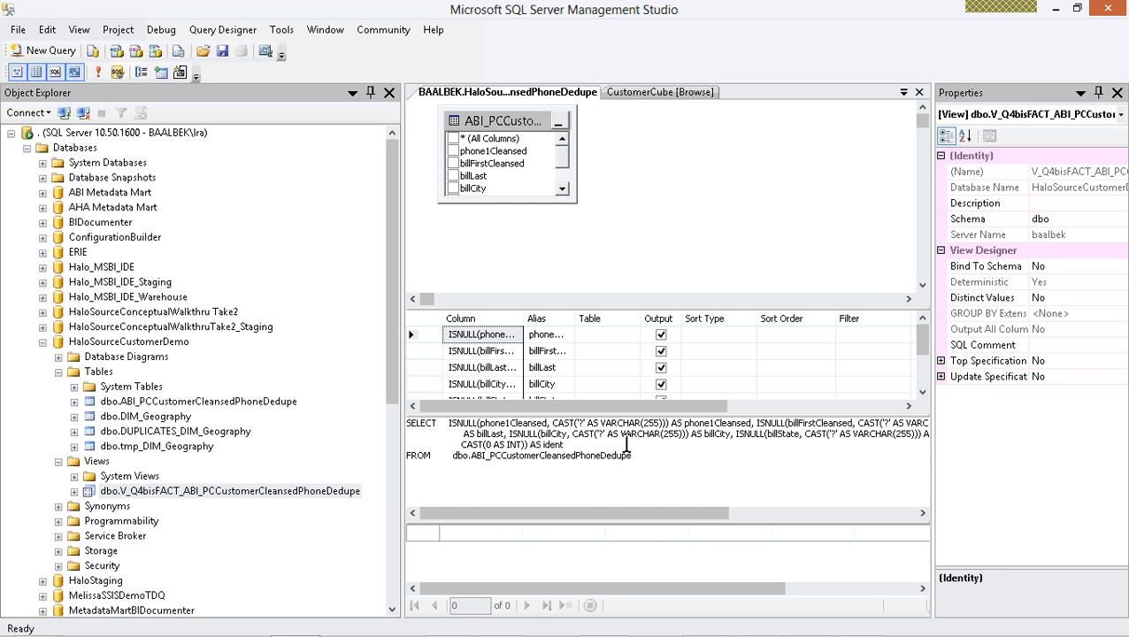
# Step: Switch to Excel, dismiss the Office activation wizard and create a blank workbook
pyautogui.moveTo(593, 627)
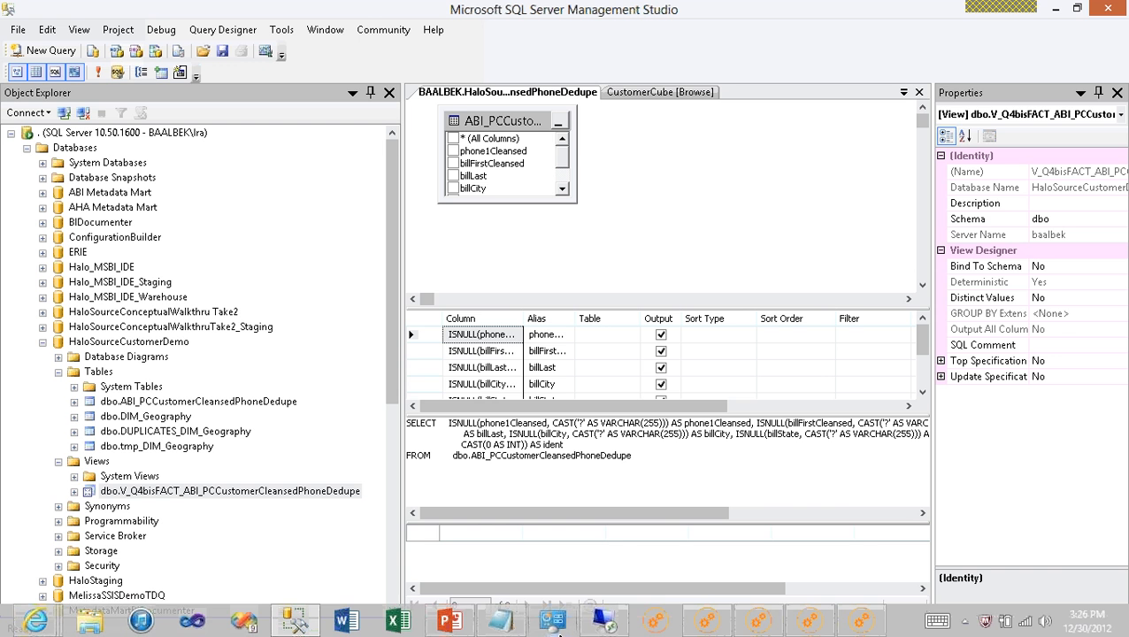
pyautogui.click(399, 622)
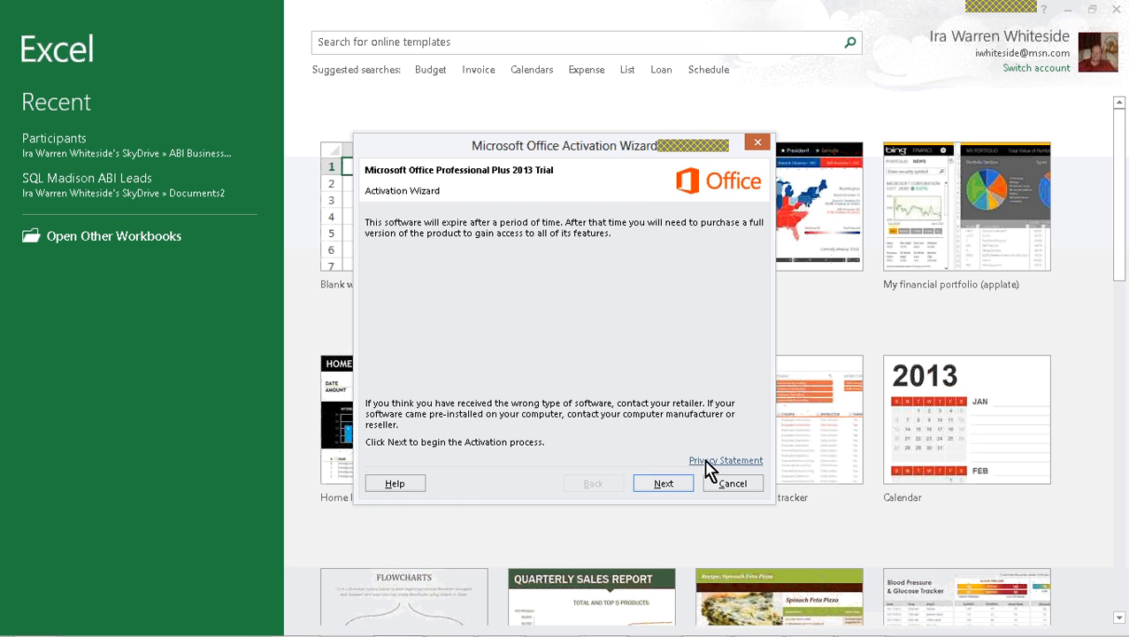
pyautogui.click(720, 481)
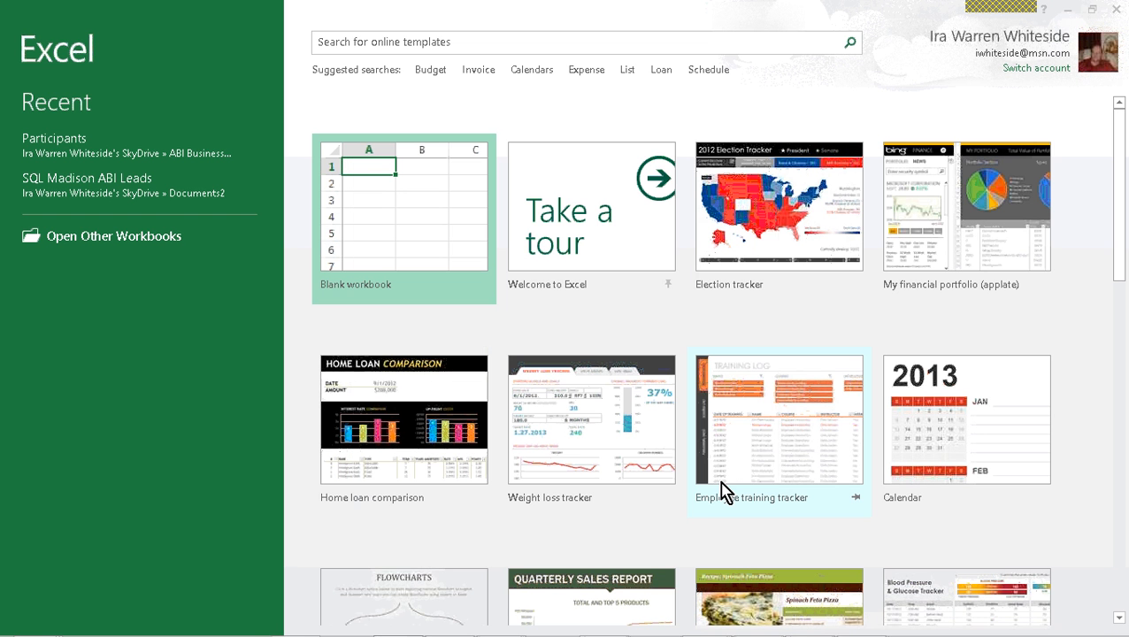
pyautogui.click(451, 226)
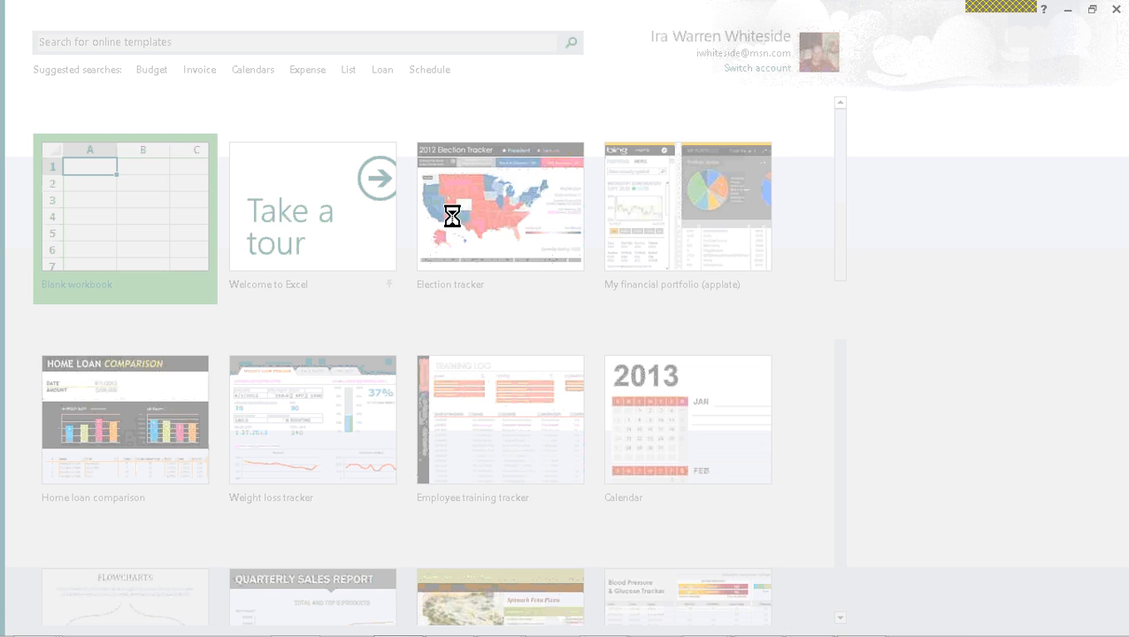
pyautogui.click(455, 221)
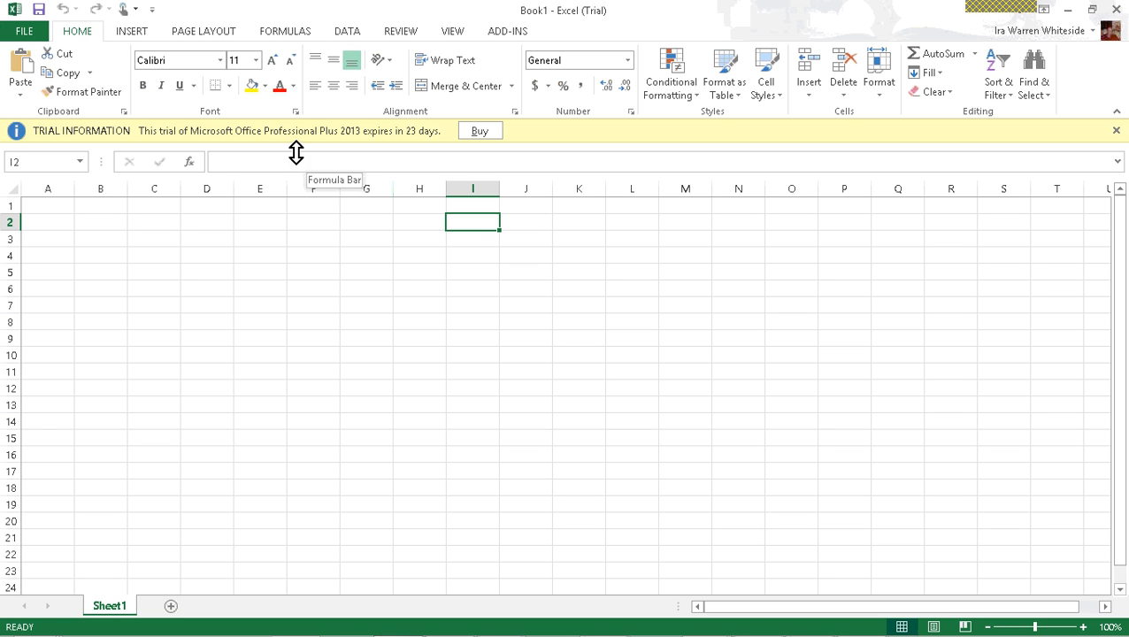
# Step: Connect the workbook to the Analysis Services server BAALBEK using Windows Authentication
pyautogui.click(358, 35)
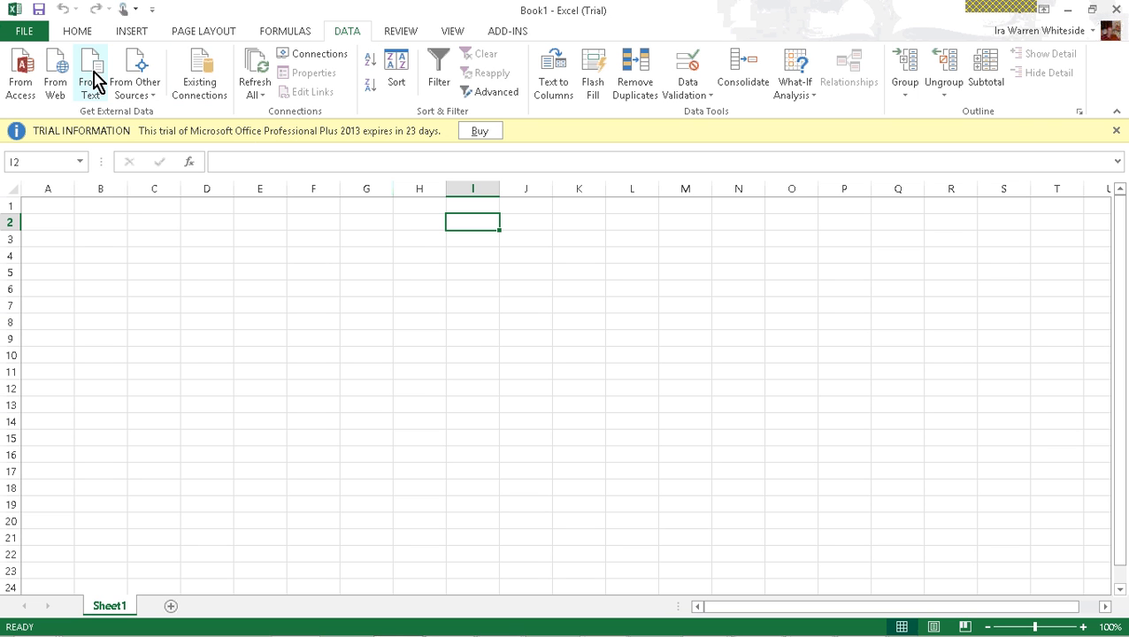
pyautogui.click(134, 79)
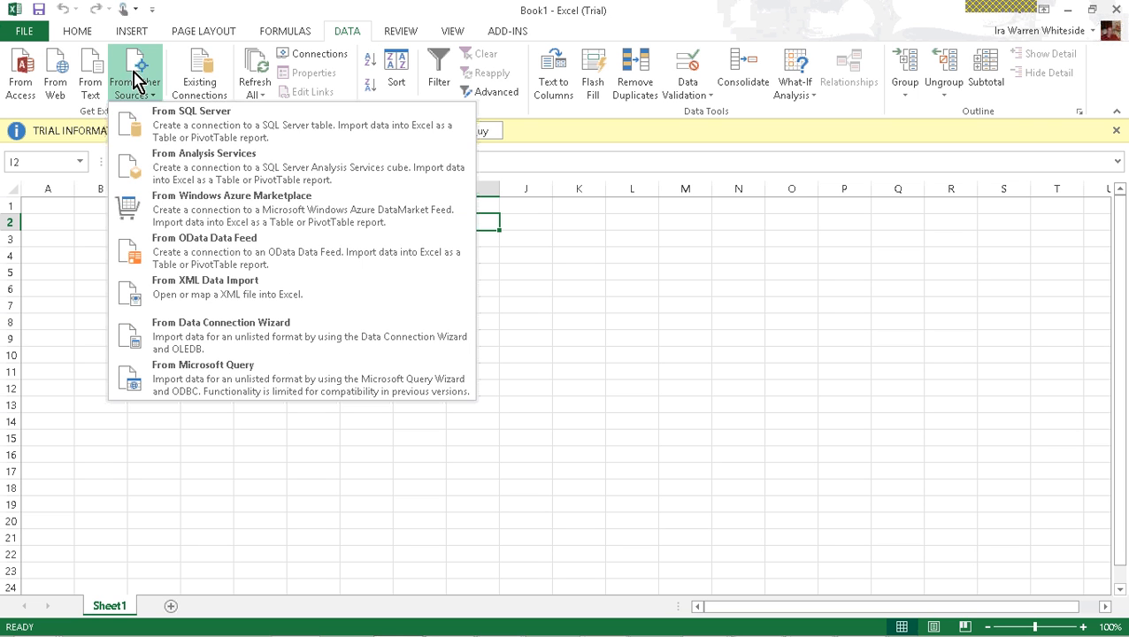
pyautogui.click(235, 166)
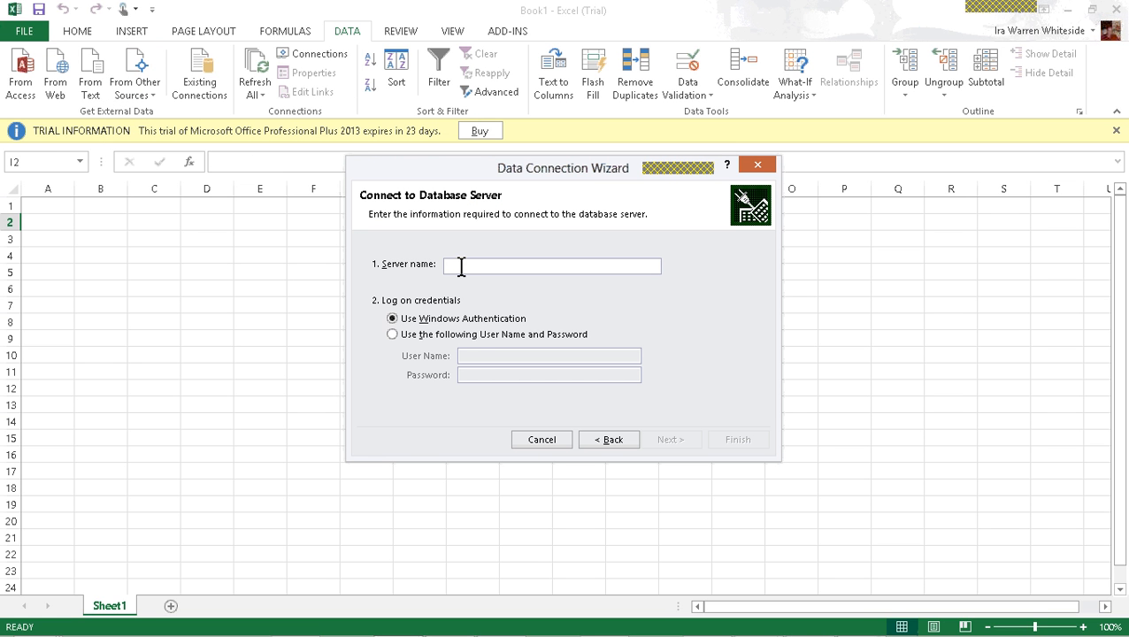
pyautogui.write('BAAL')
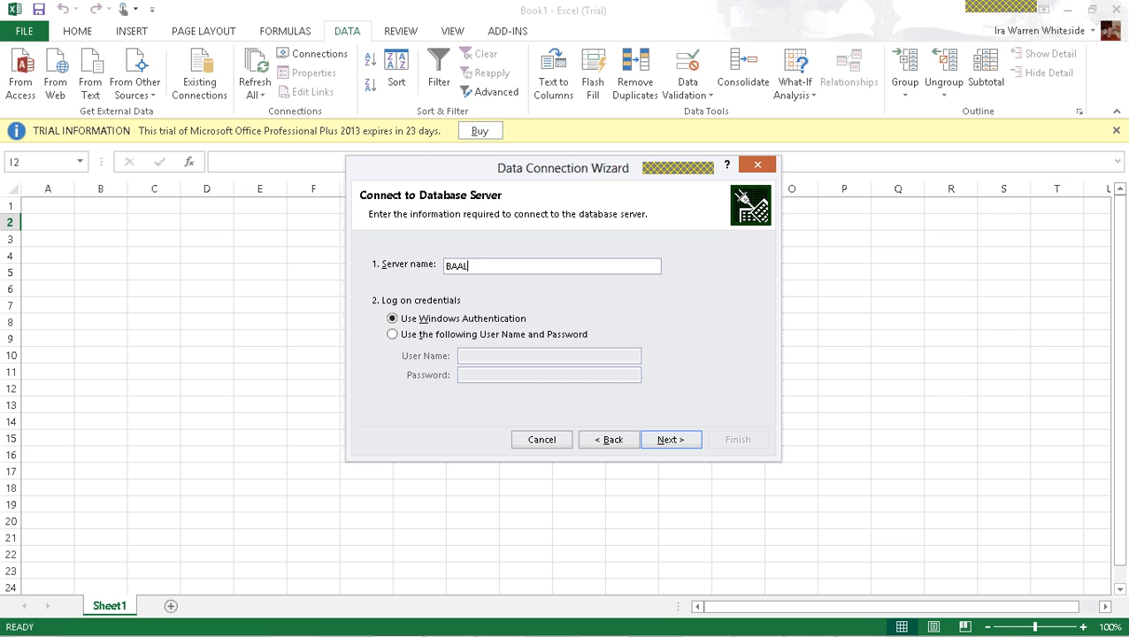
pyautogui.write('BEK')
pyautogui.click(690, 445)
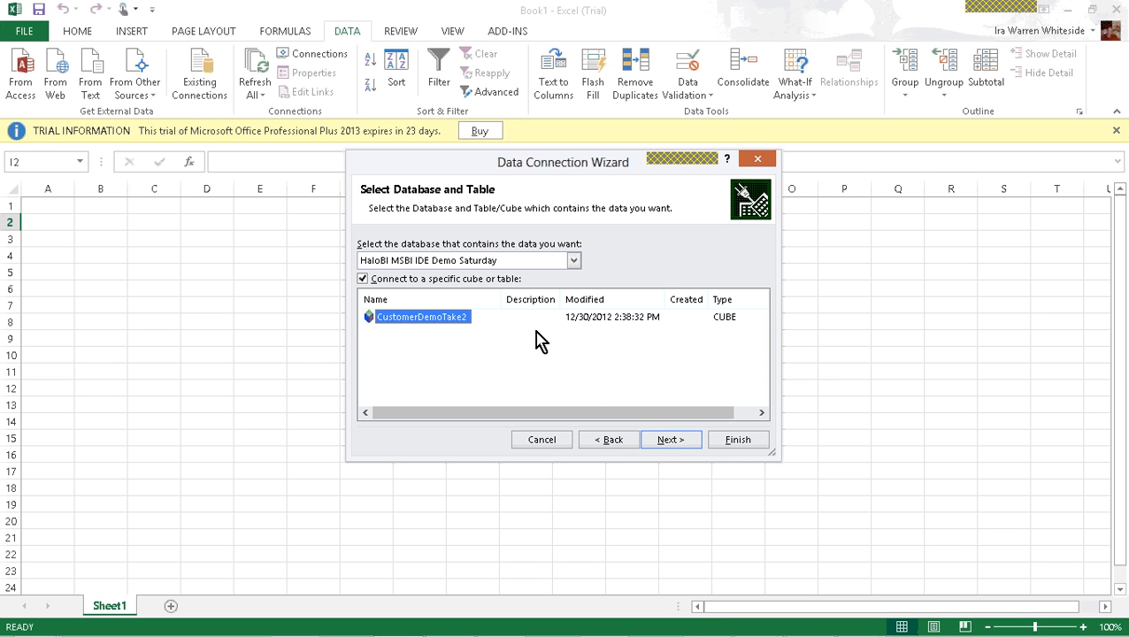
# Step: Save the connection to the CustomerDemoTake2 cube over the existing connection file and import the data as a PivotTable report
pyautogui.click(676, 445)
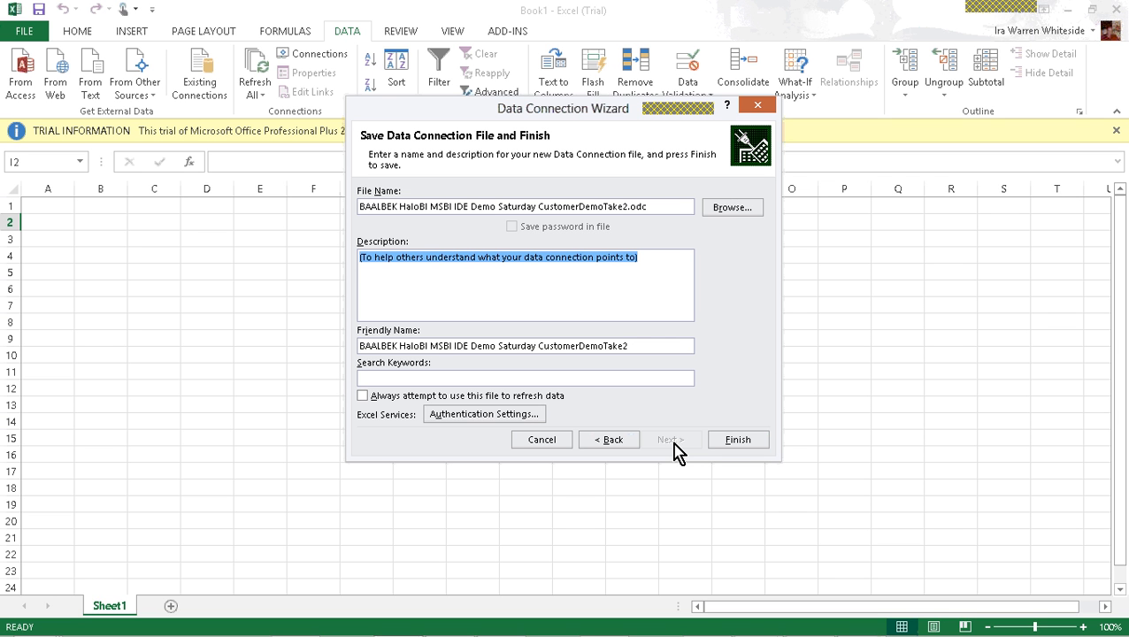
pyautogui.click(737, 443)
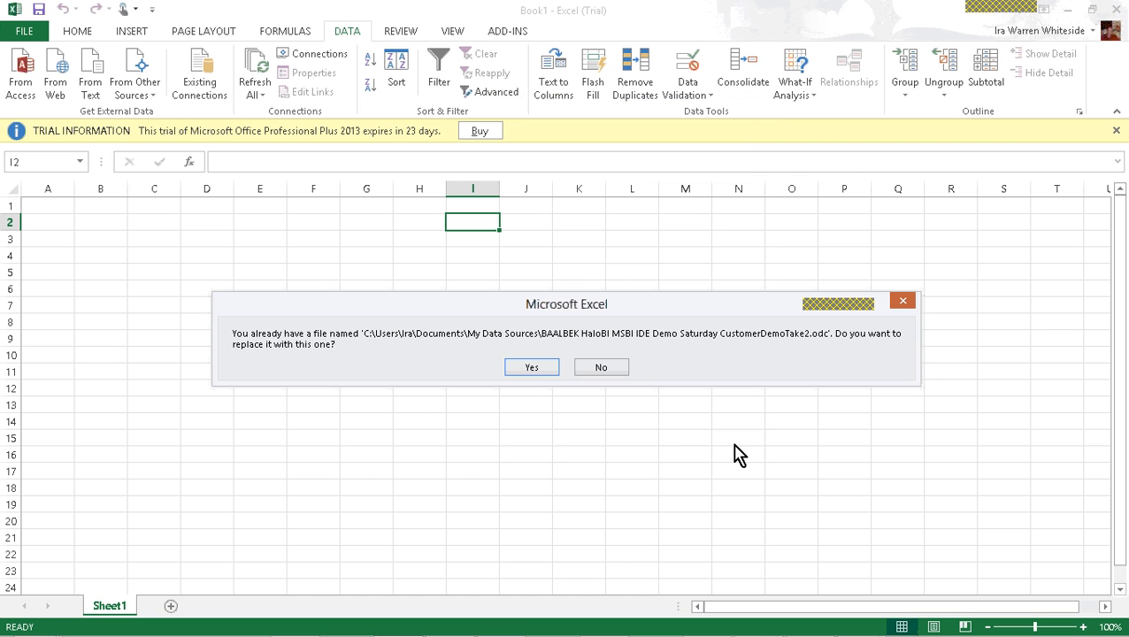
pyautogui.click(532, 369)
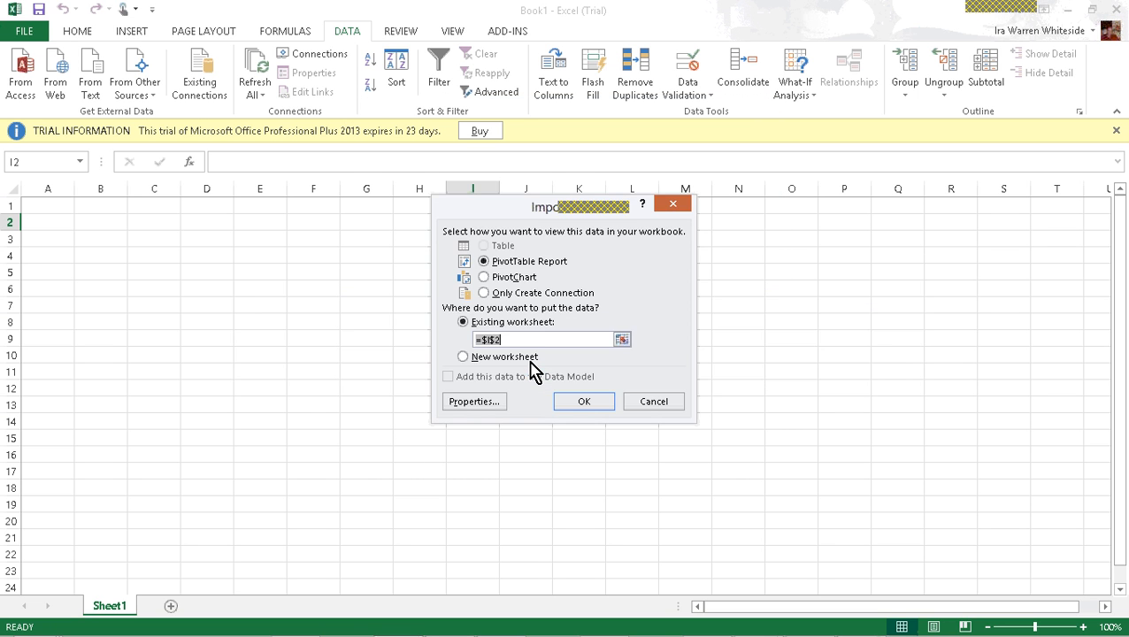
pyautogui.click(591, 406)
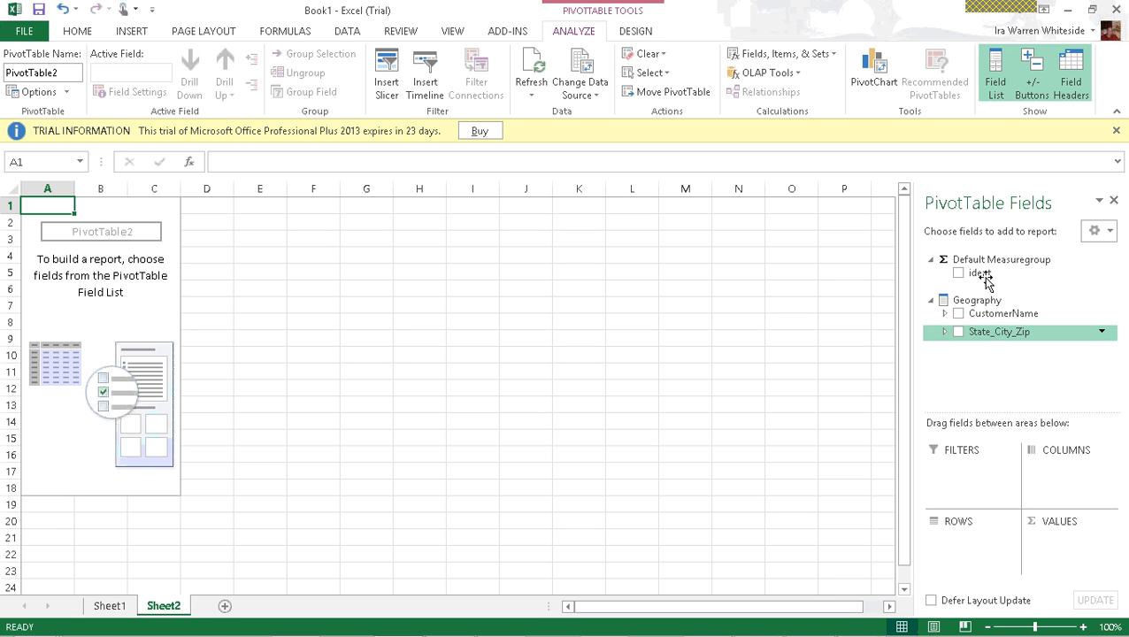
# Step: Add the ident measure as the PivotTable's values and Geography's CustomerName hierarchy as its rows
pyautogui.click(961, 275)
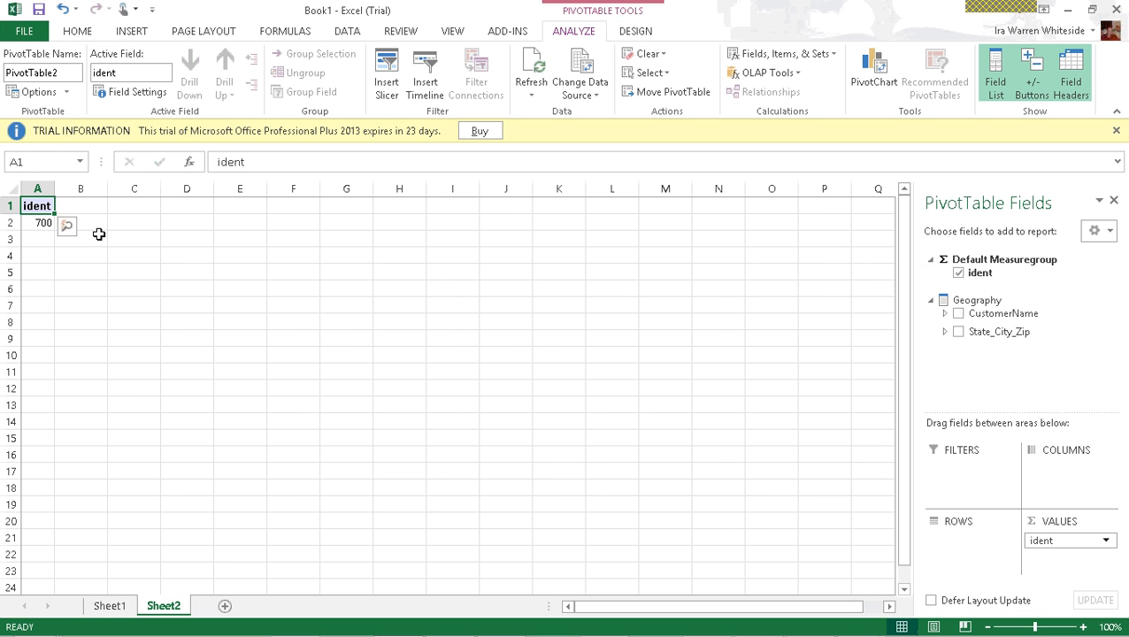
pyautogui.click(960, 316)
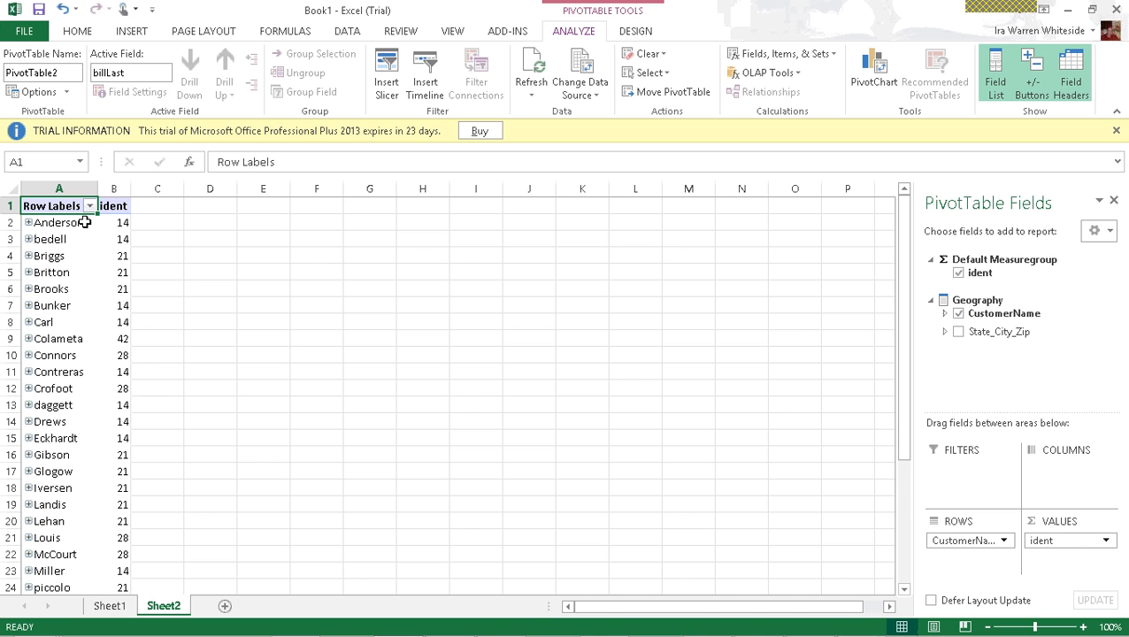
pyautogui.click(28, 222)
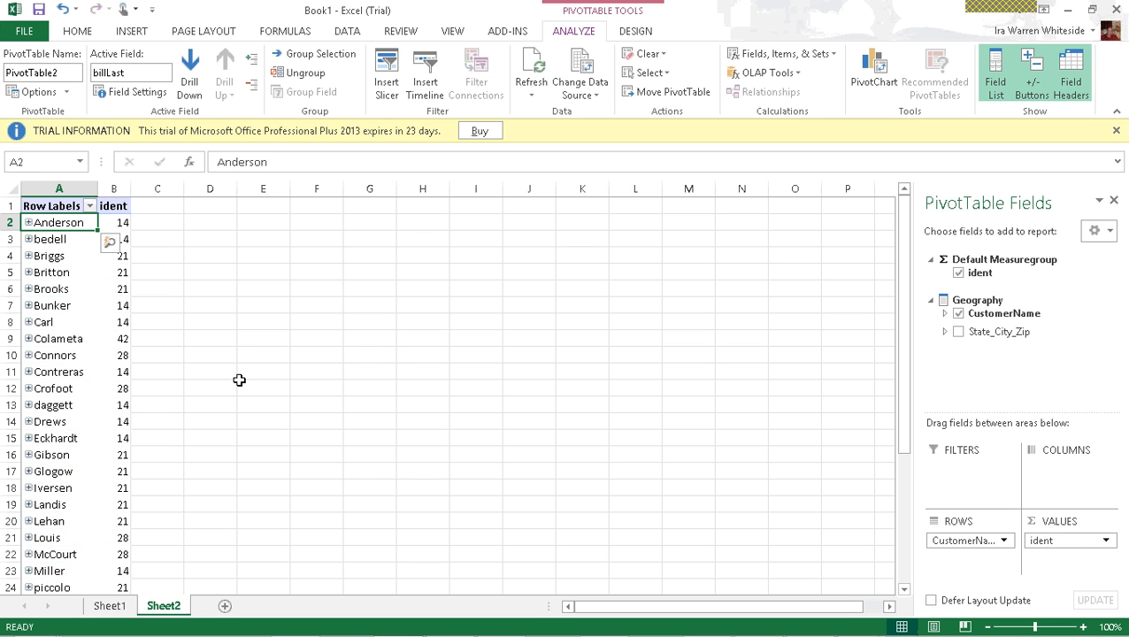
# Step: Replace CustomerName with the State_City_Zip hierarchy in the PivotTable rows and expand AK to show its cities
pyautogui.click(958, 314)
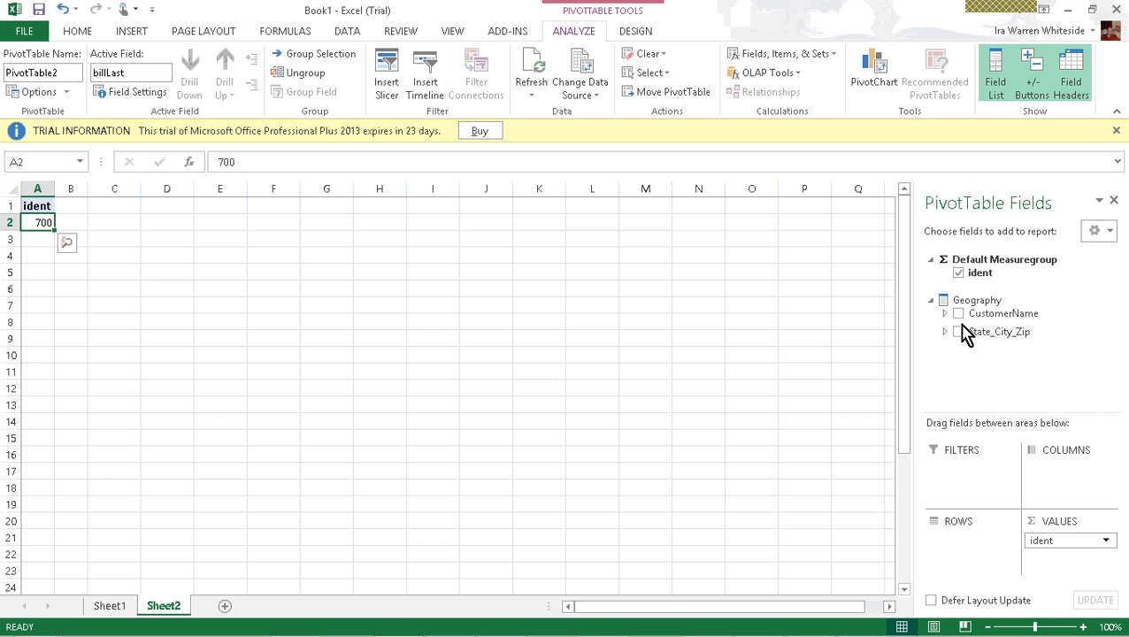
pyautogui.click(961, 332)
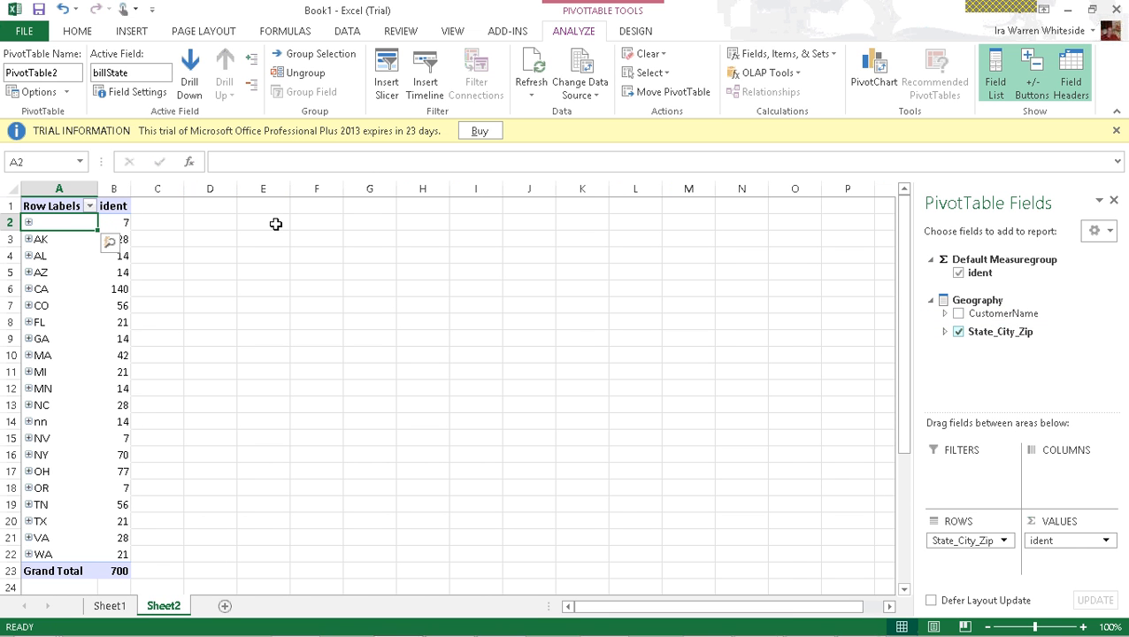
pyautogui.click(28, 240)
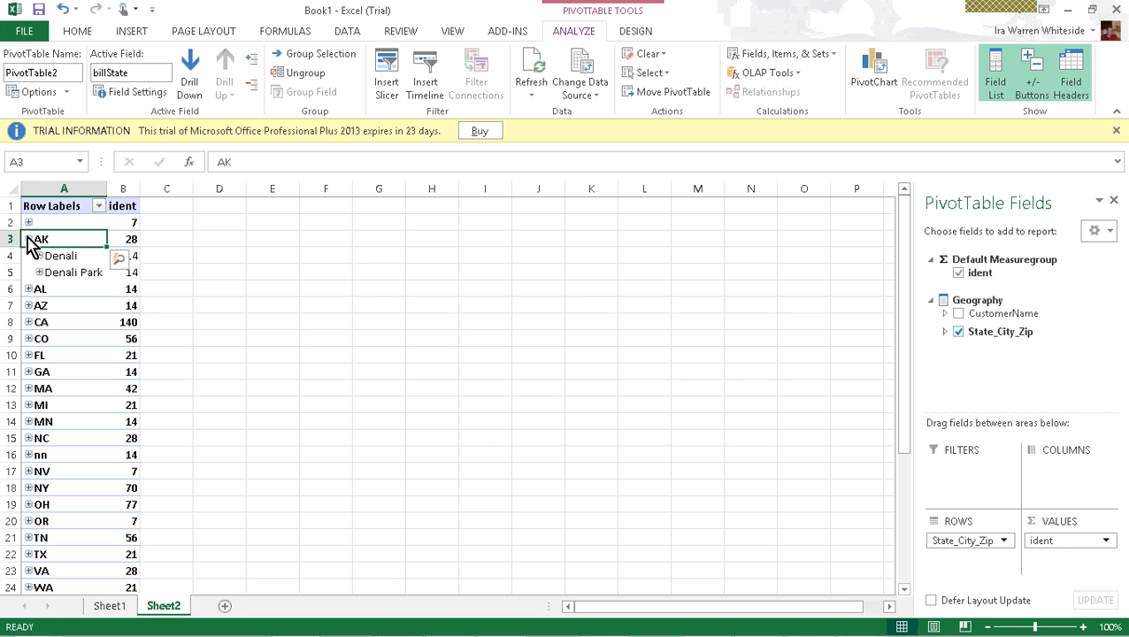
pyautogui.click(28, 290)
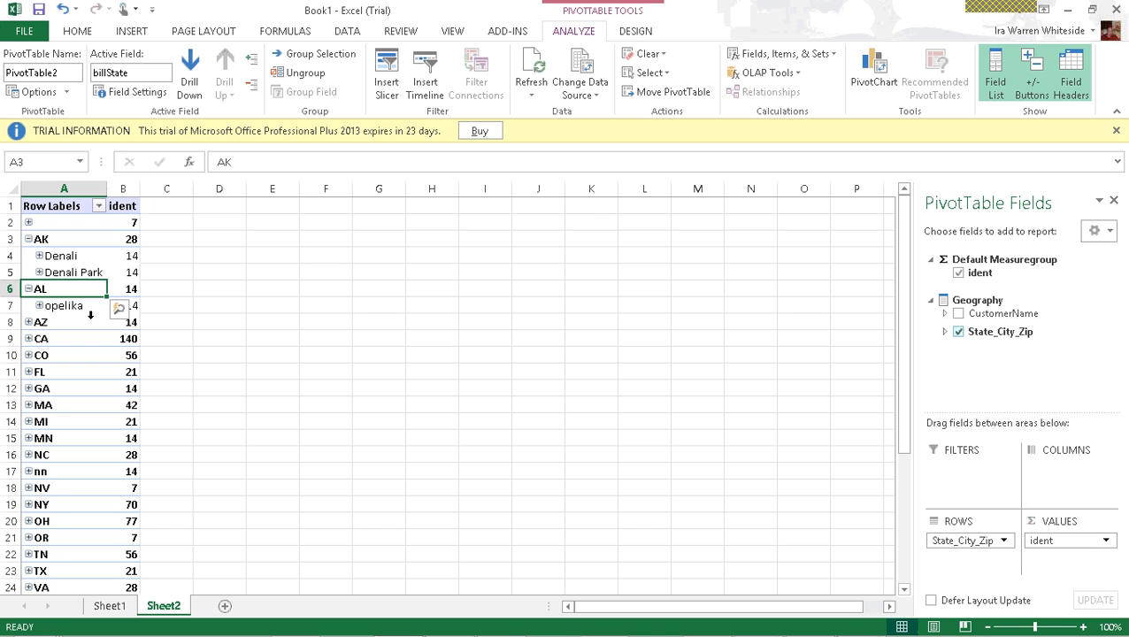
pyautogui.click(29, 290)
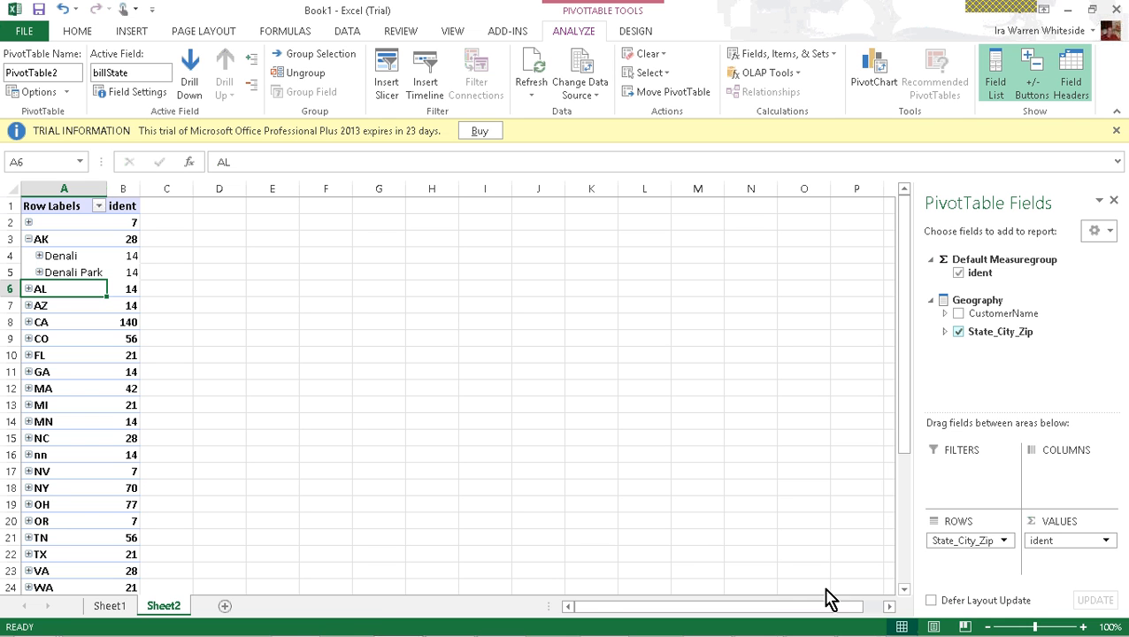
# Step: Switch to the Halo Business Intelligence Source window holding CustomerDemoTake2Sunday.iqp and view the project's general settings
pyautogui.moveTo(849, 617)
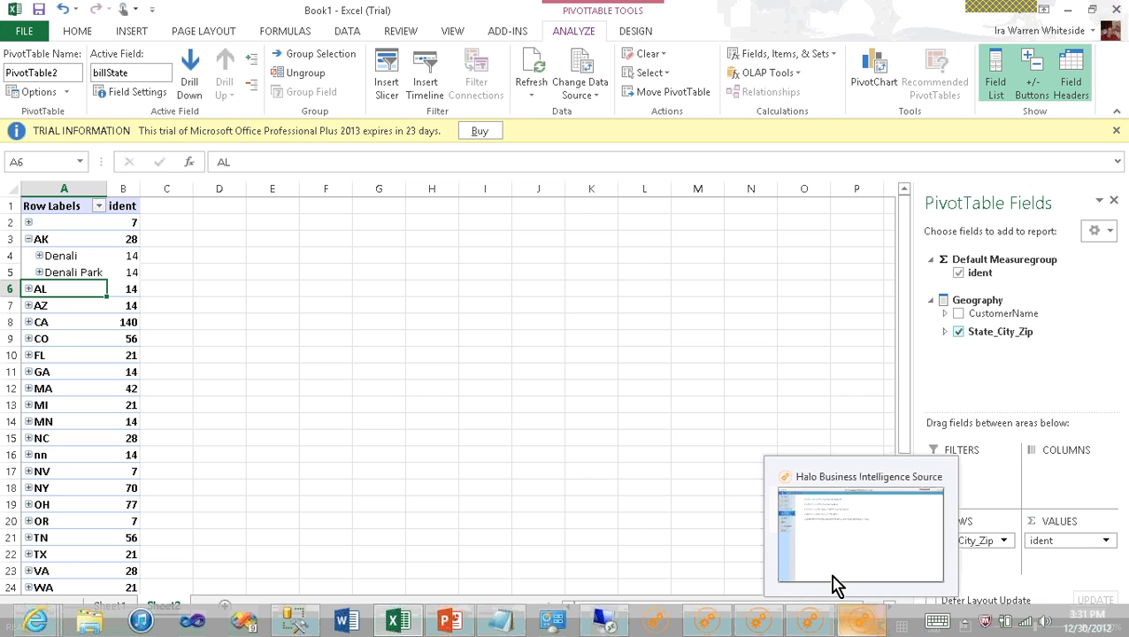
pyautogui.click(860, 626)
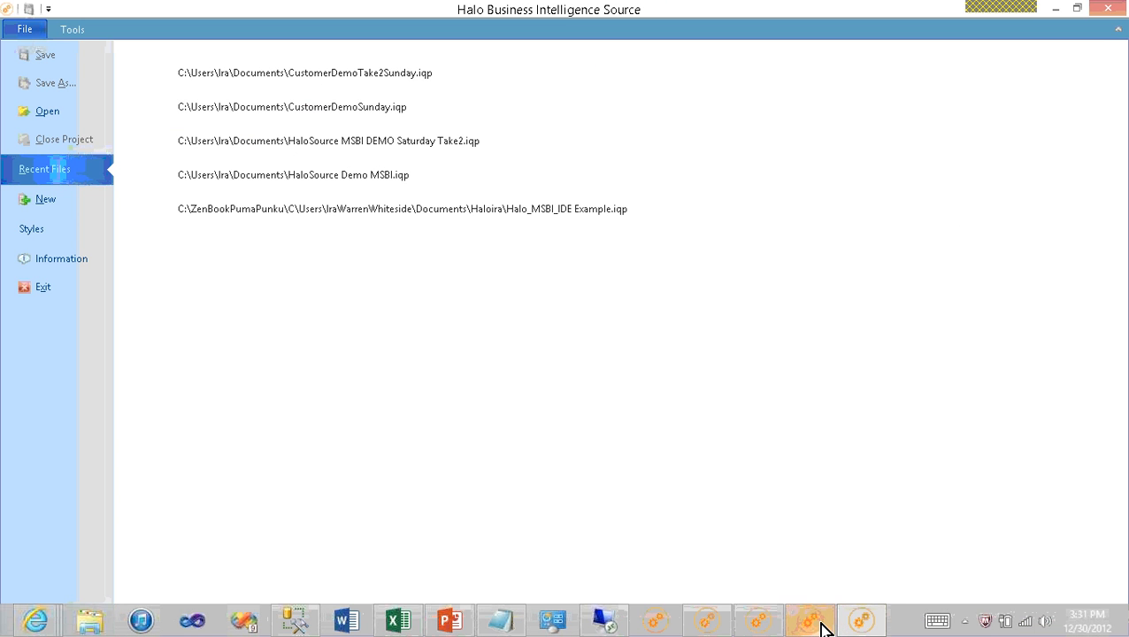
pyautogui.click(818, 626)
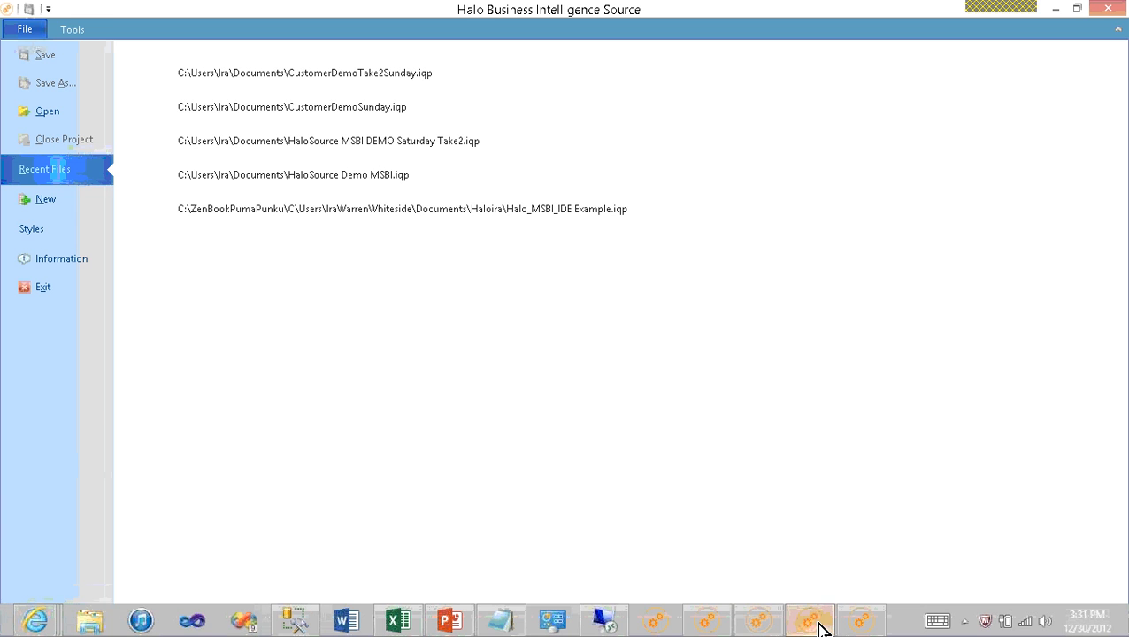
pyautogui.click(750, 625)
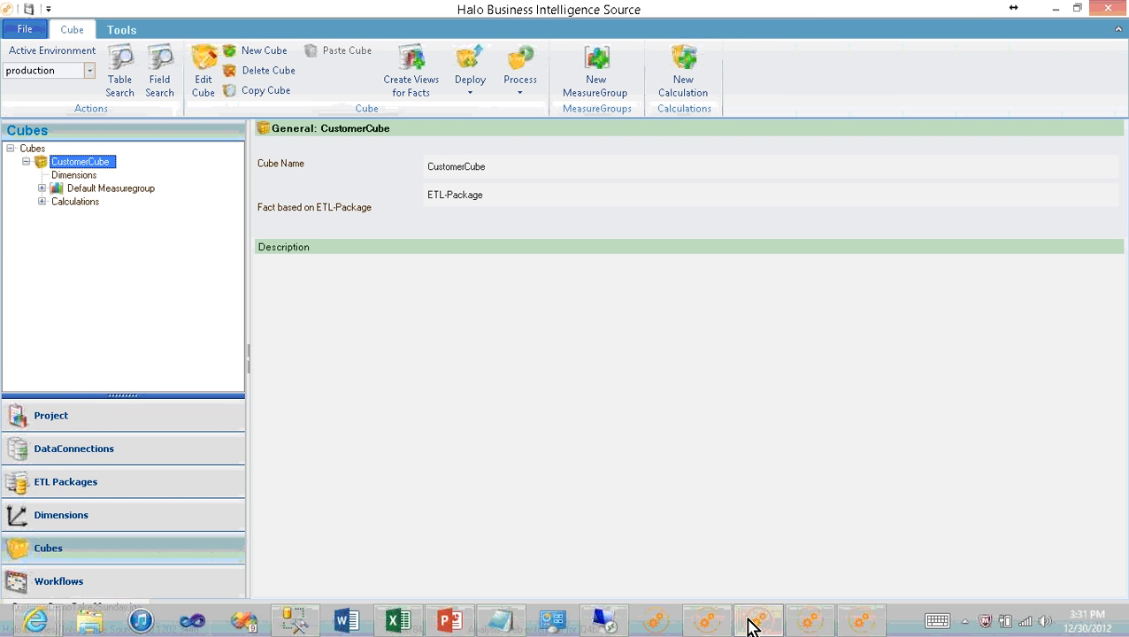
pyautogui.click(74, 419)
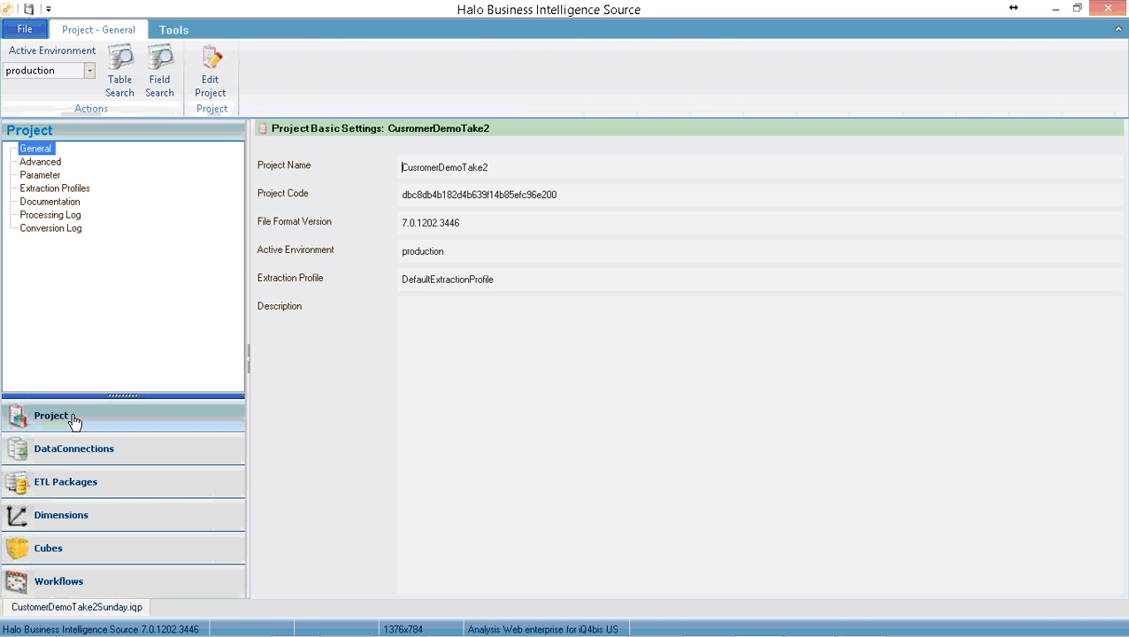
# Step: Review the project's production data connections, Geography hierarchies, CustomerCube's default measure group, Default Workflow and the ABI_PCCustomerCleansedPhoneDedupe table in the ETL package
pyautogui.click(138, 457)
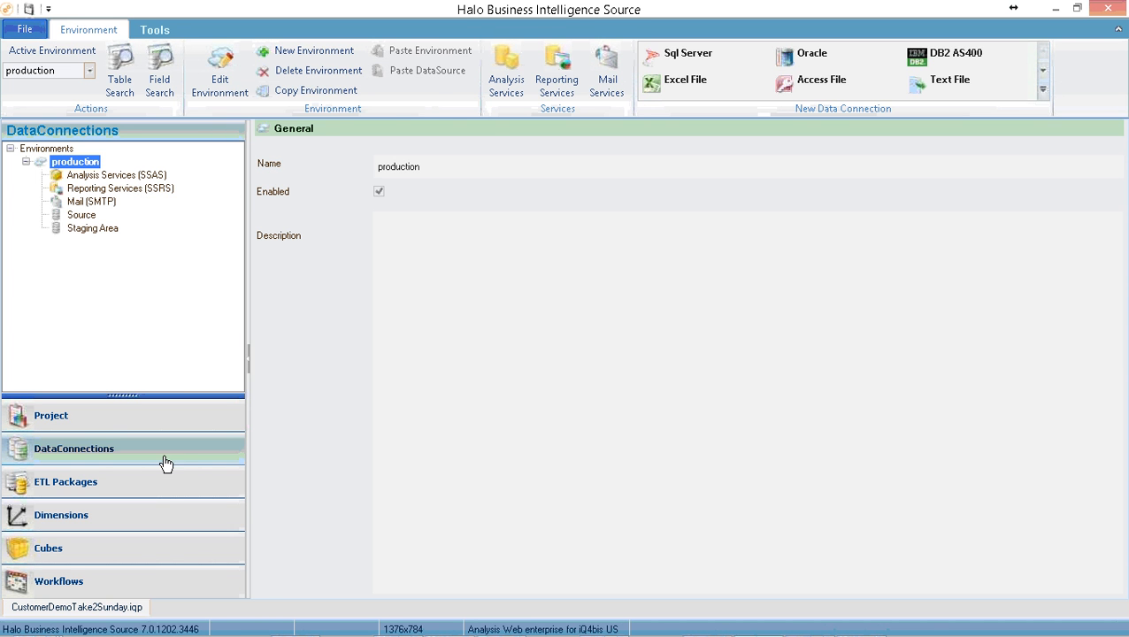
pyautogui.click(168, 489)
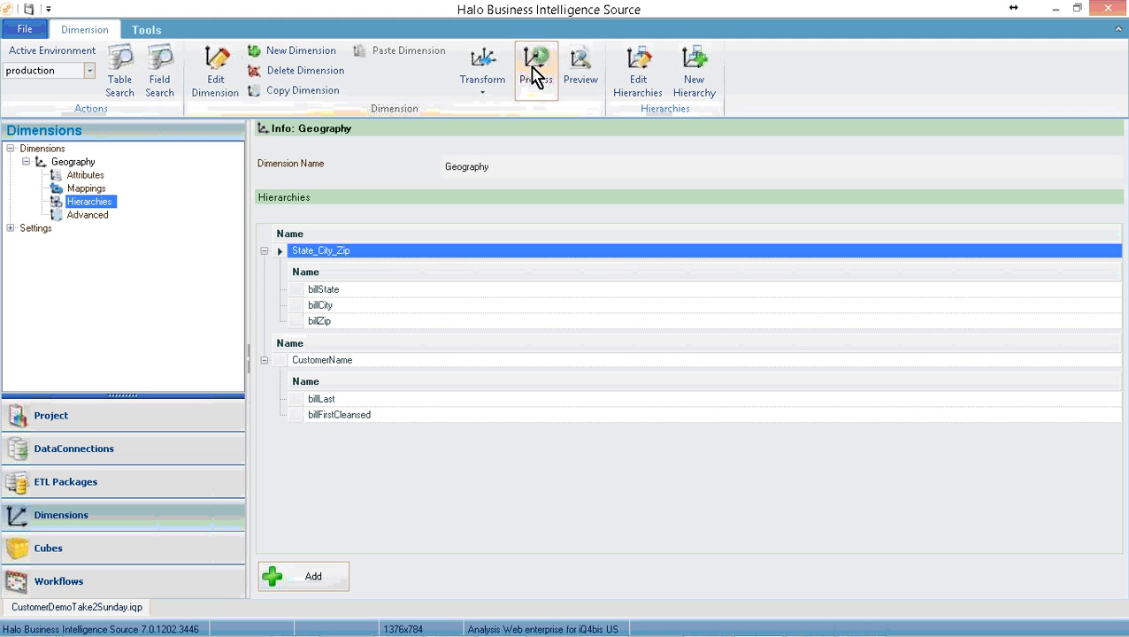
pyautogui.click(49, 551)
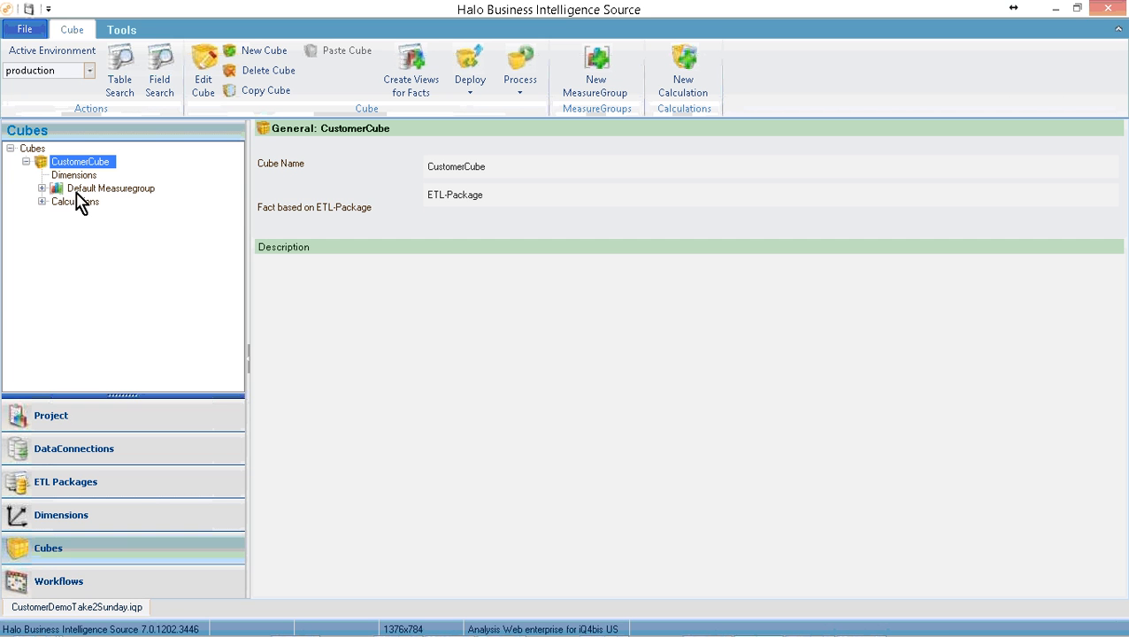
pyautogui.click(42, 188)
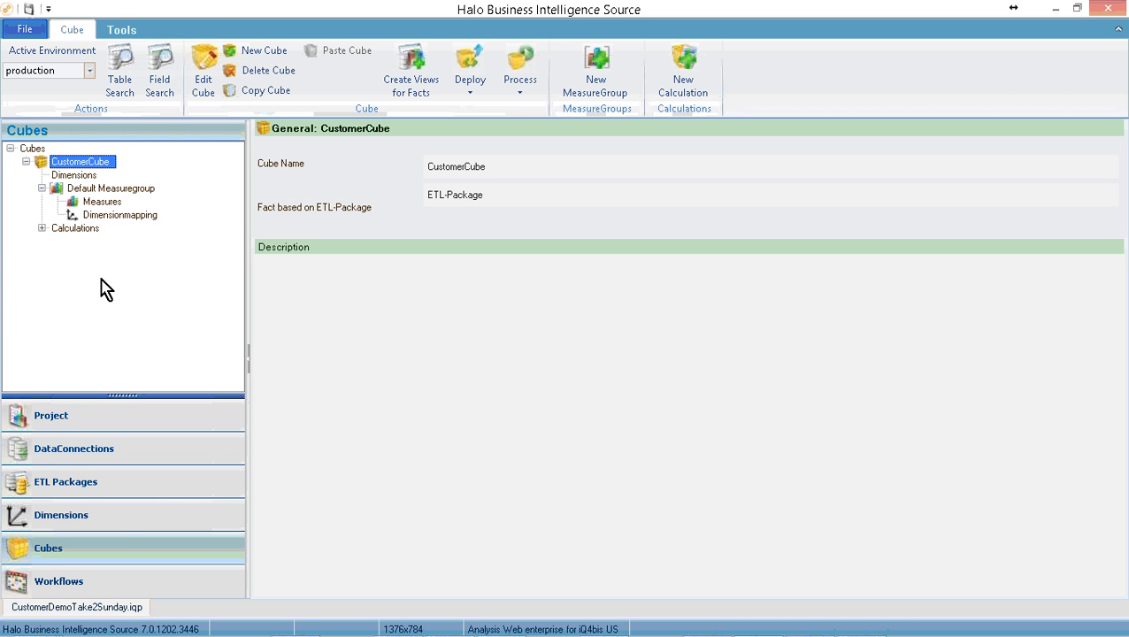
pyautogui.click(131, 580)
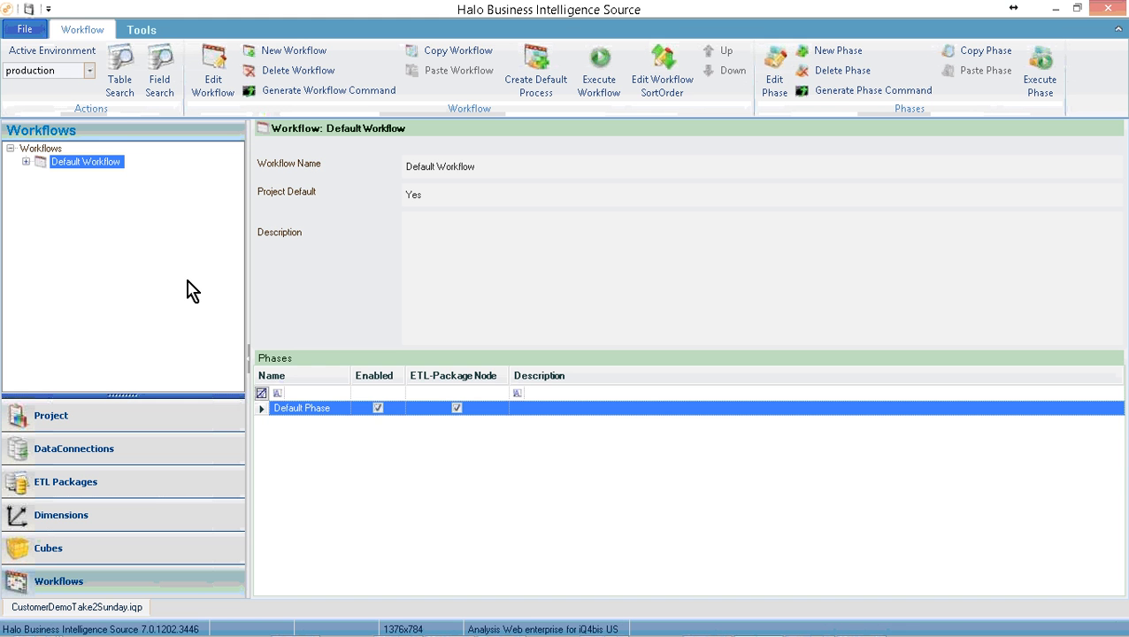
pyautogui.click(153, 487)
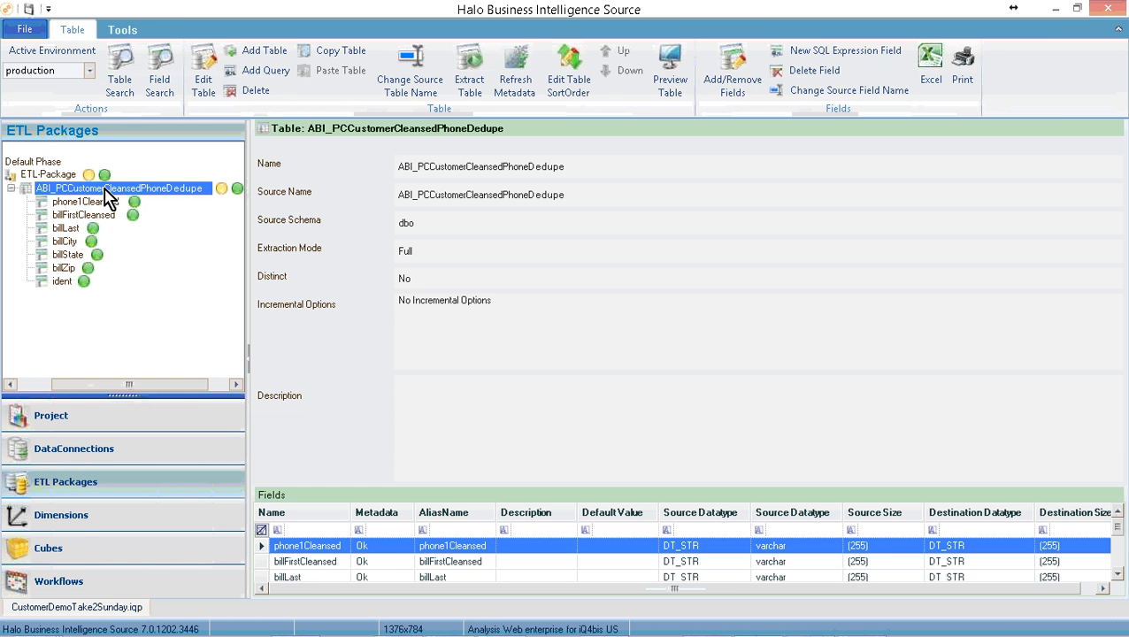